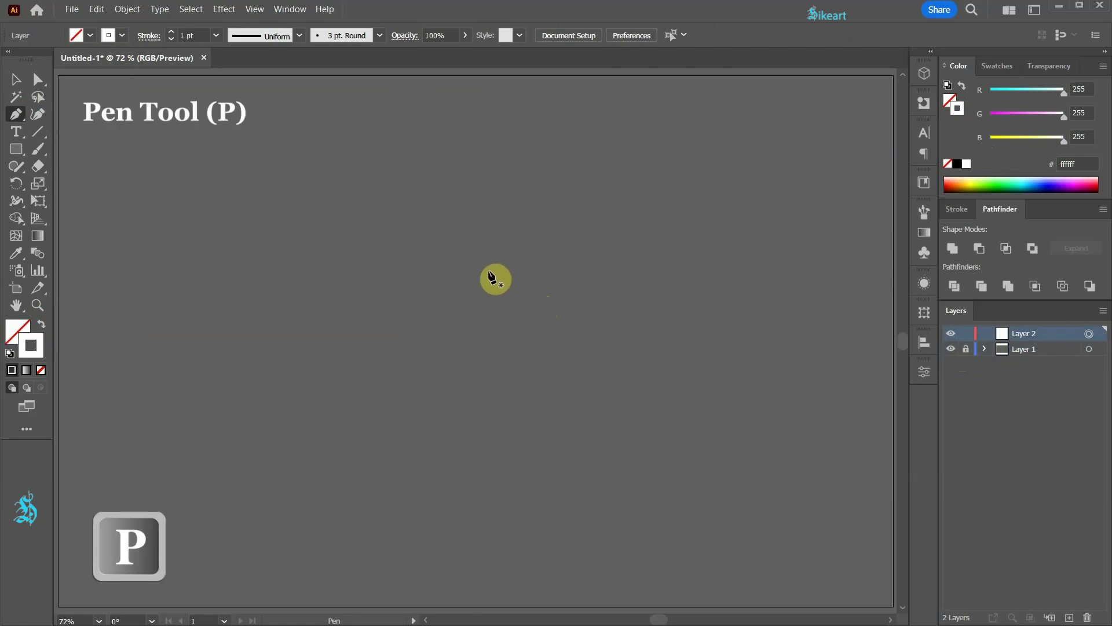
Draw a vertical stem line and set its stroke weight to 4 pt
left_click(475, 133)
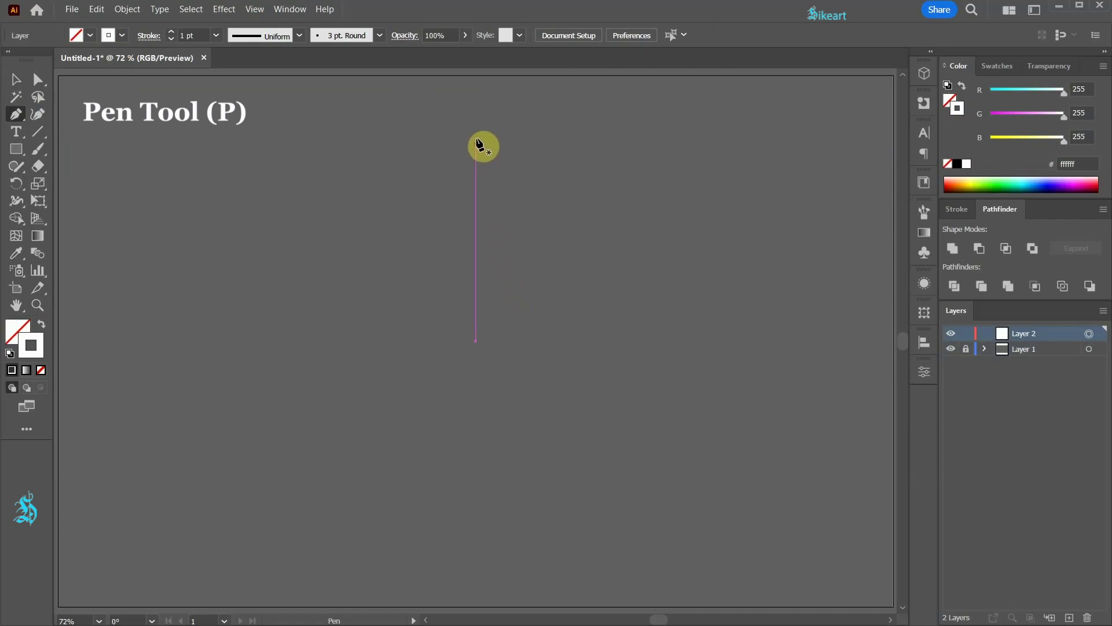
left_click(475, 327)
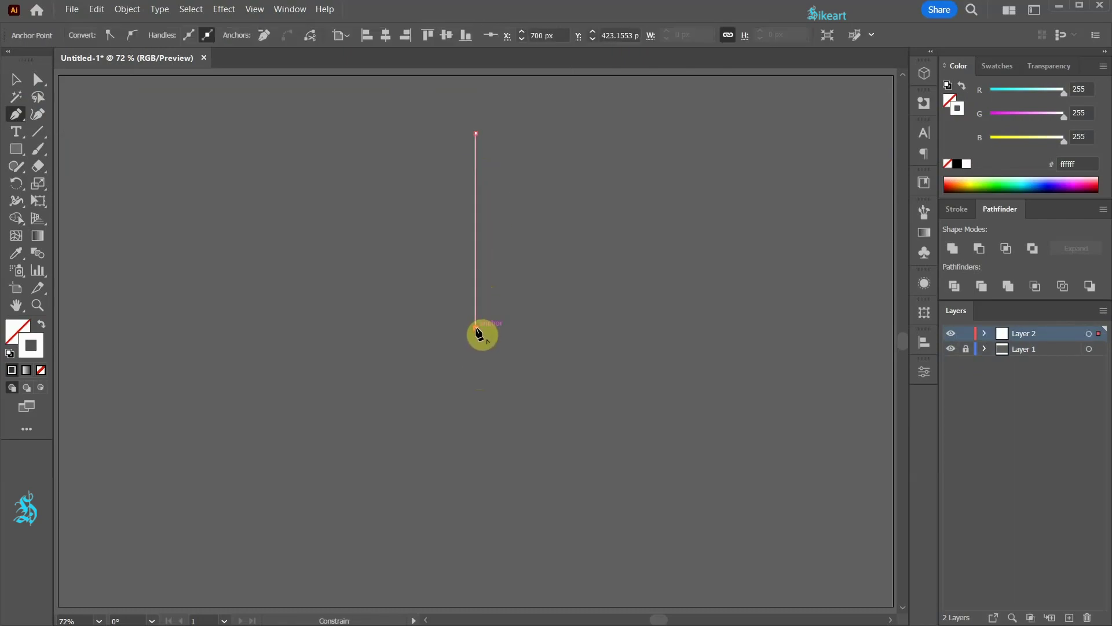
left_click(957, 209)
left_click(977, 228)
left_click(977, 228)
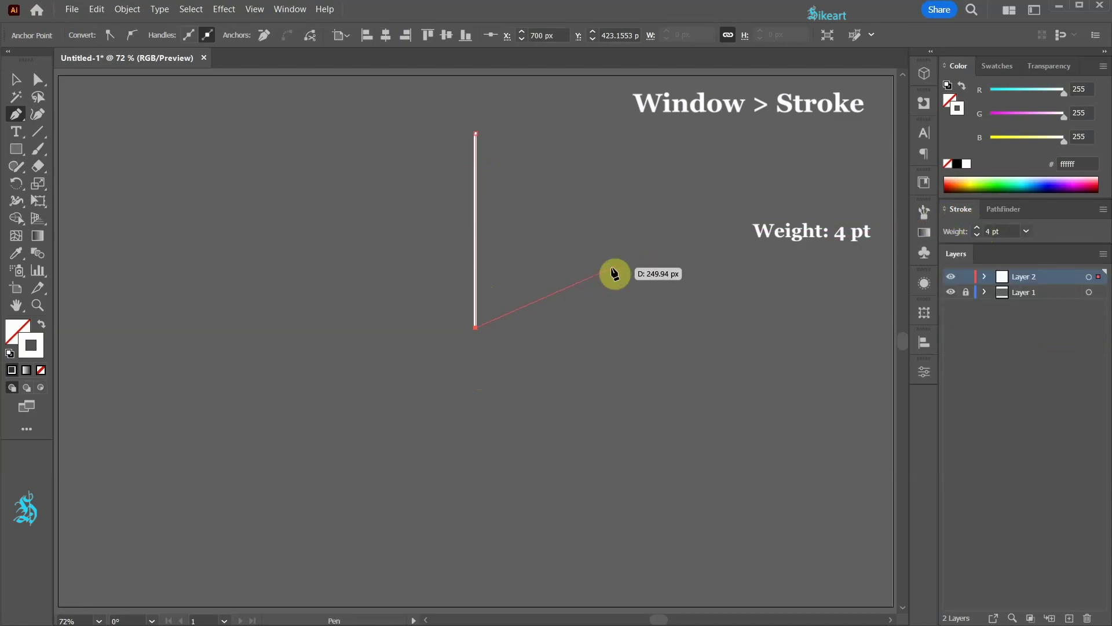
left_click(579, 288, "ctrl")
Draw a diagonal branch from the middle of the stem up to the right
key("ctrl+equal")
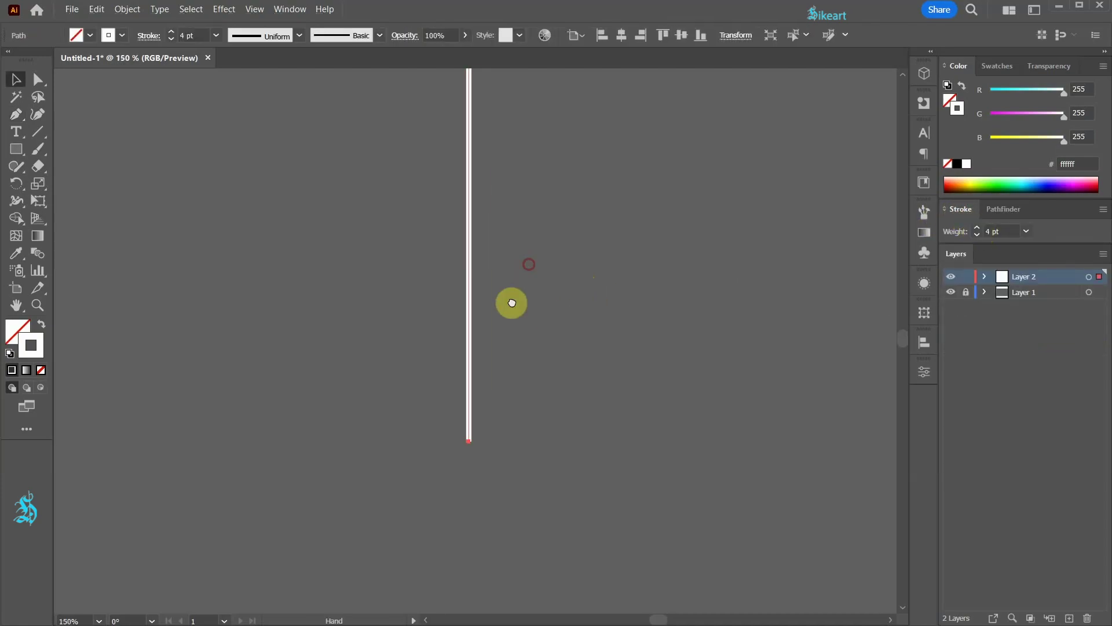
key("v")
left_click(389, 375)
left_click(255, 10)
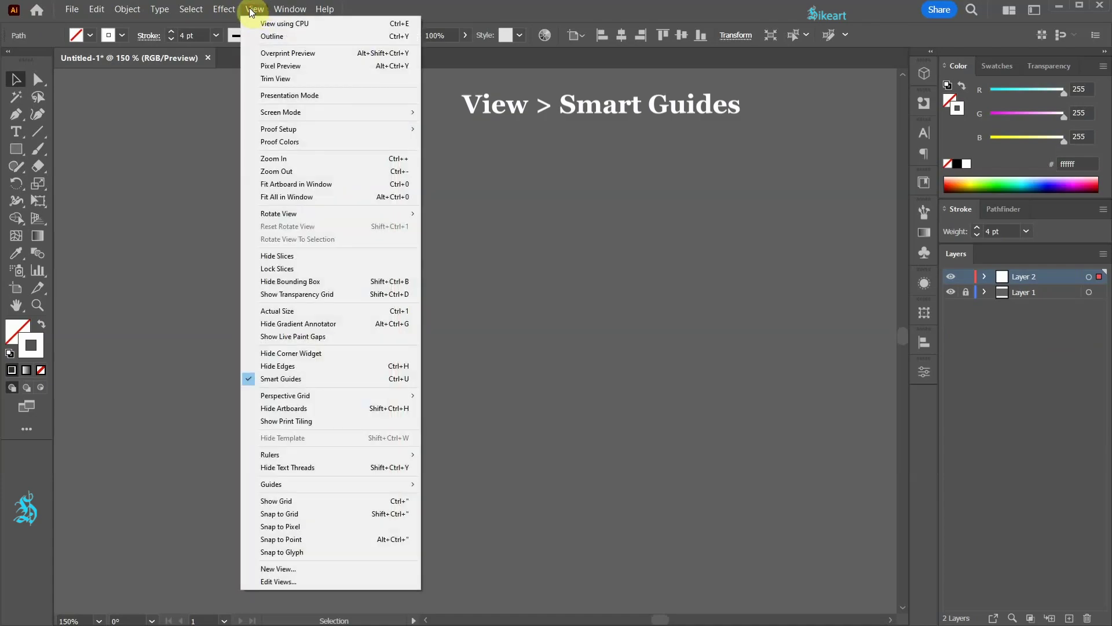
left_click(475, 350)
key("p")
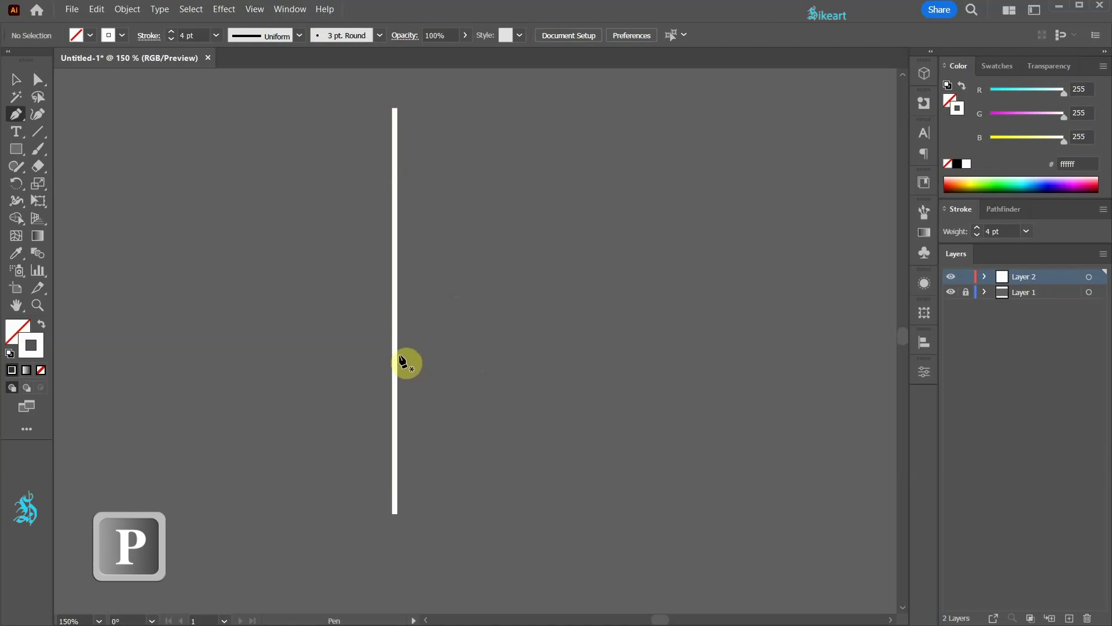
left_click(394, 345)
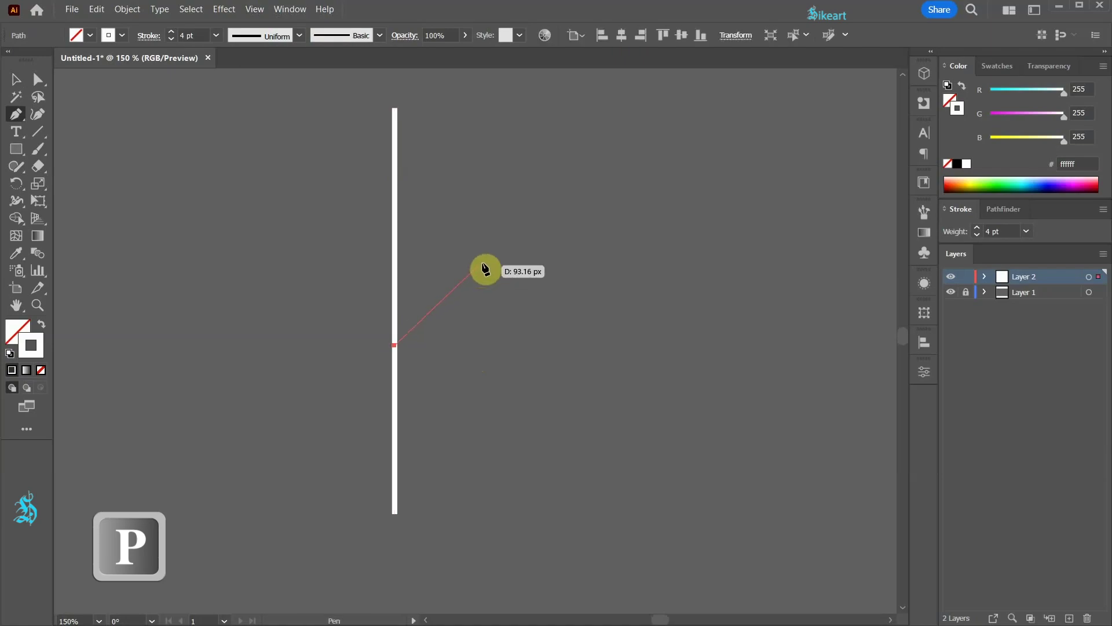
left_click(491, 264)
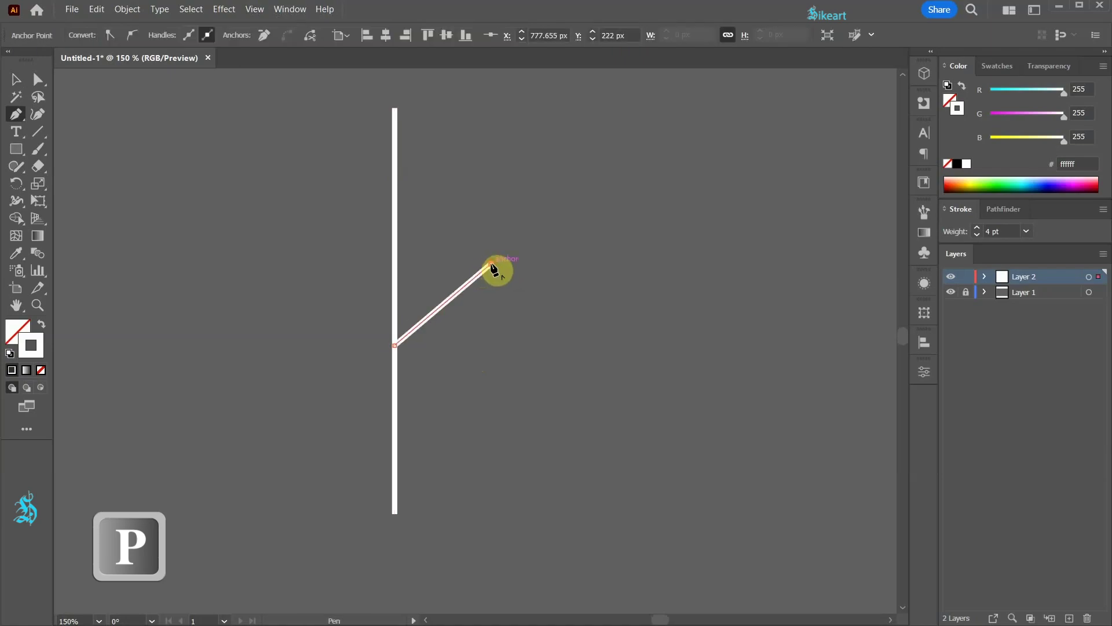
Duplicate the branch straight up to a higher point on the stem
key("v")
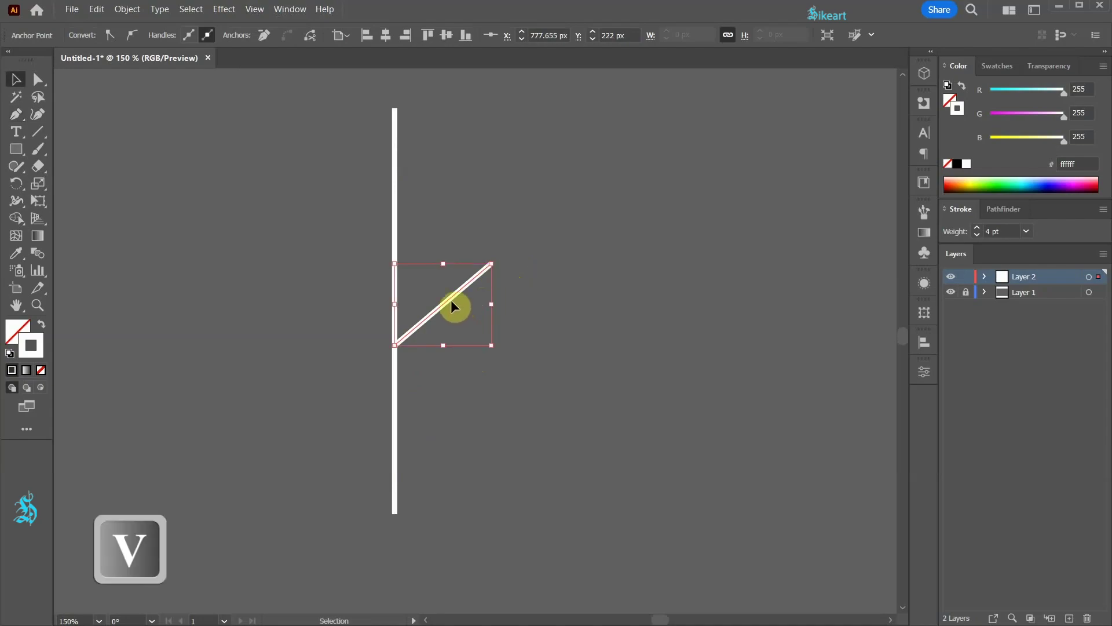
left_click_drag(450, 299, 456, 148)
key("shift+alt")
left_click_drag(491, 113, 439, 157)
Shrink the upper branch copy proportionally, confirming Scale Strokes & Effects is off in General Preferences
key("shift")
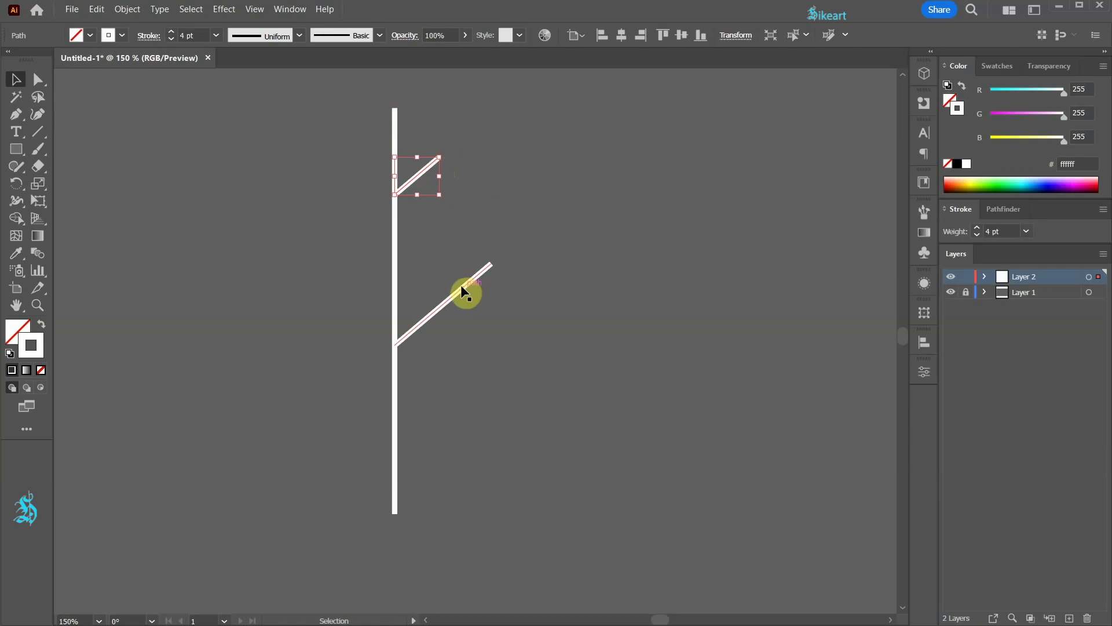
key("ctrl+k")
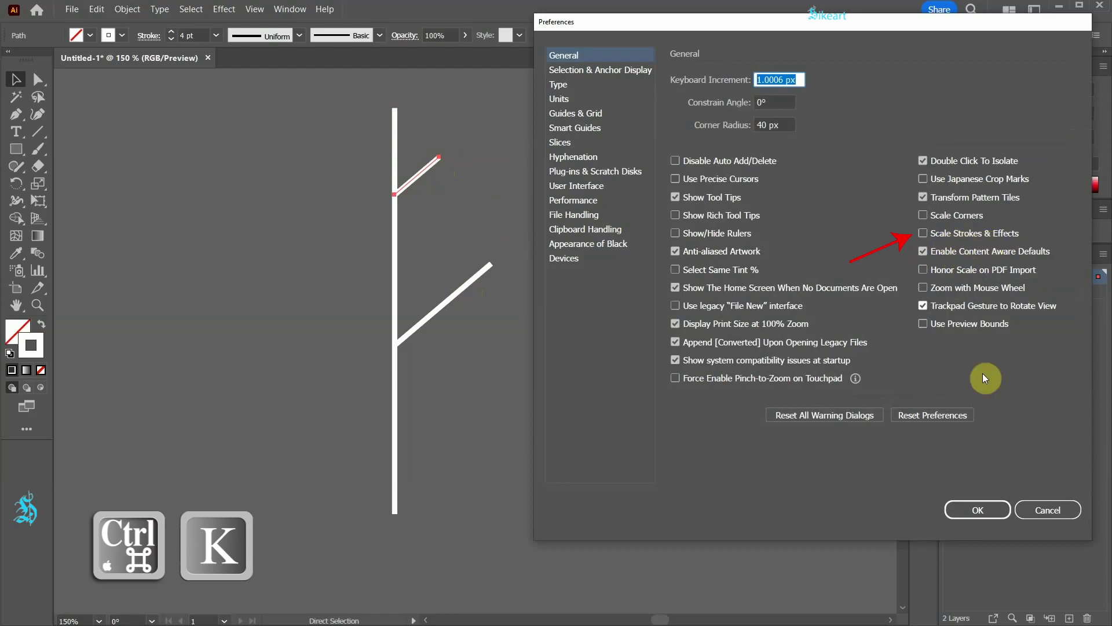
left_click(1050, 509)
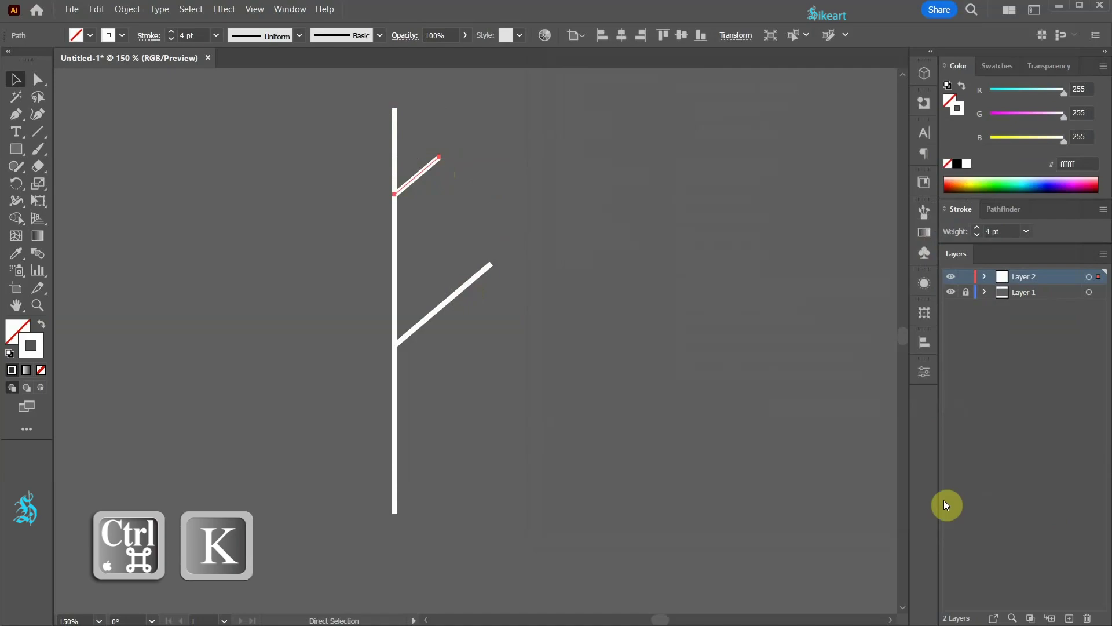
key("v")
left_click(97, 12)
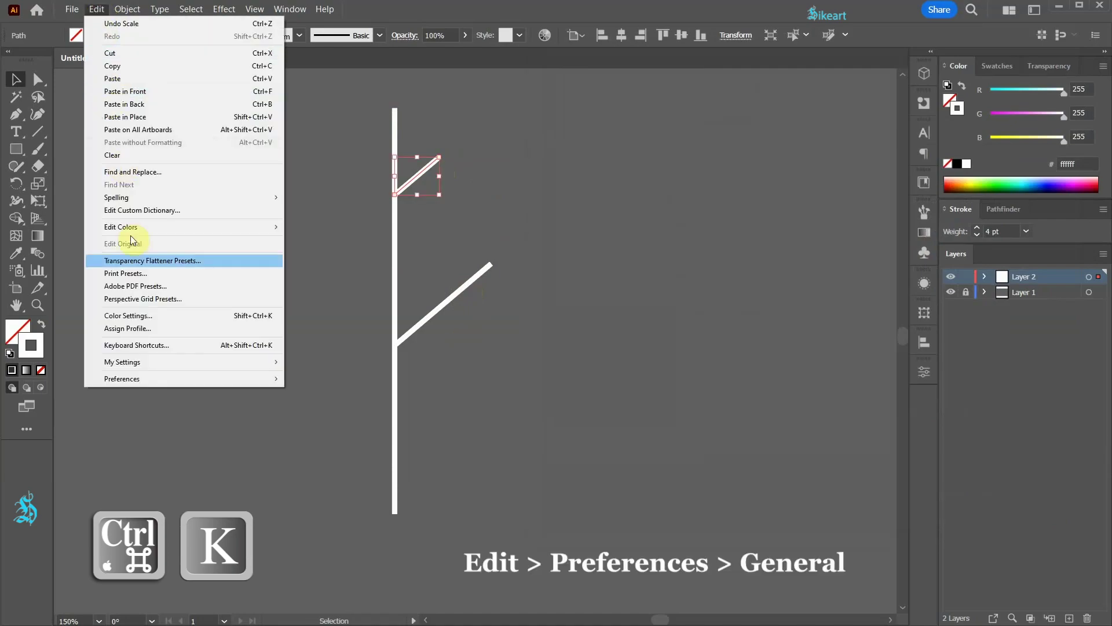
mouse_move(195, 379)
left_click(318, 380)
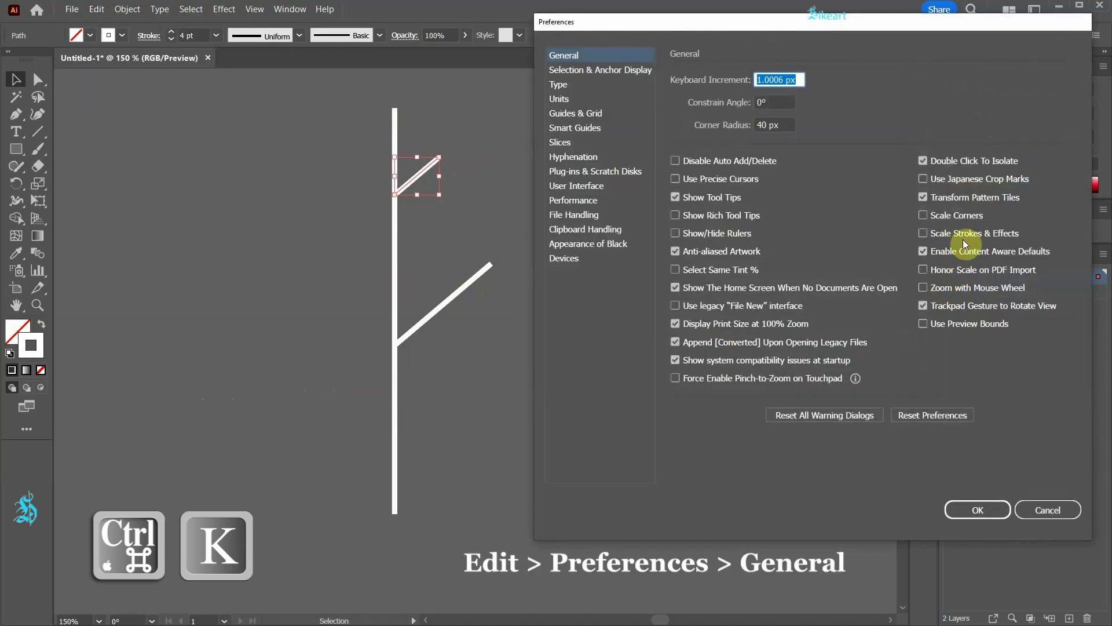
left_click(1027, 510)
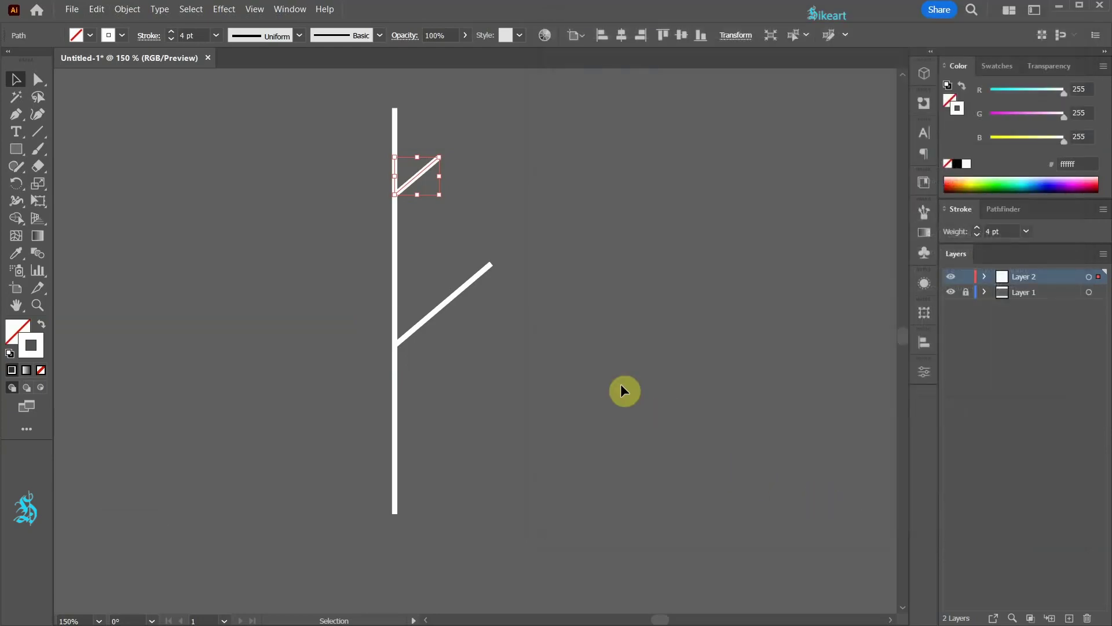
Select both diagonal branches and set Blend Options spacing to Specified Steps with 3 steps
left_click(586, 369)
left_click_drag(417, 141, 533, 383)
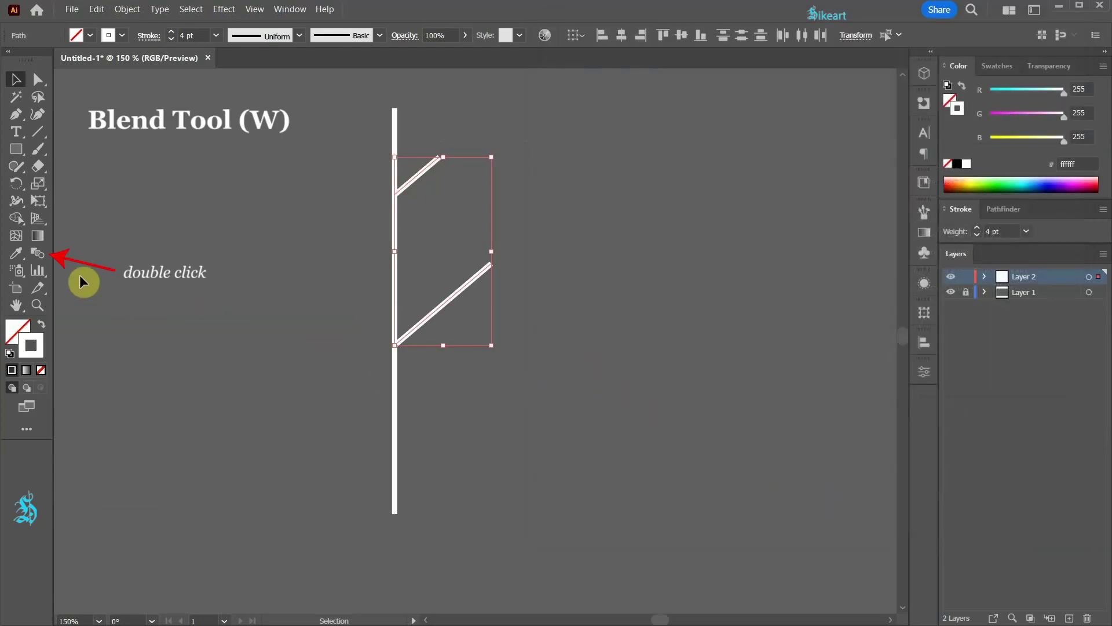
double_click(38, 254)
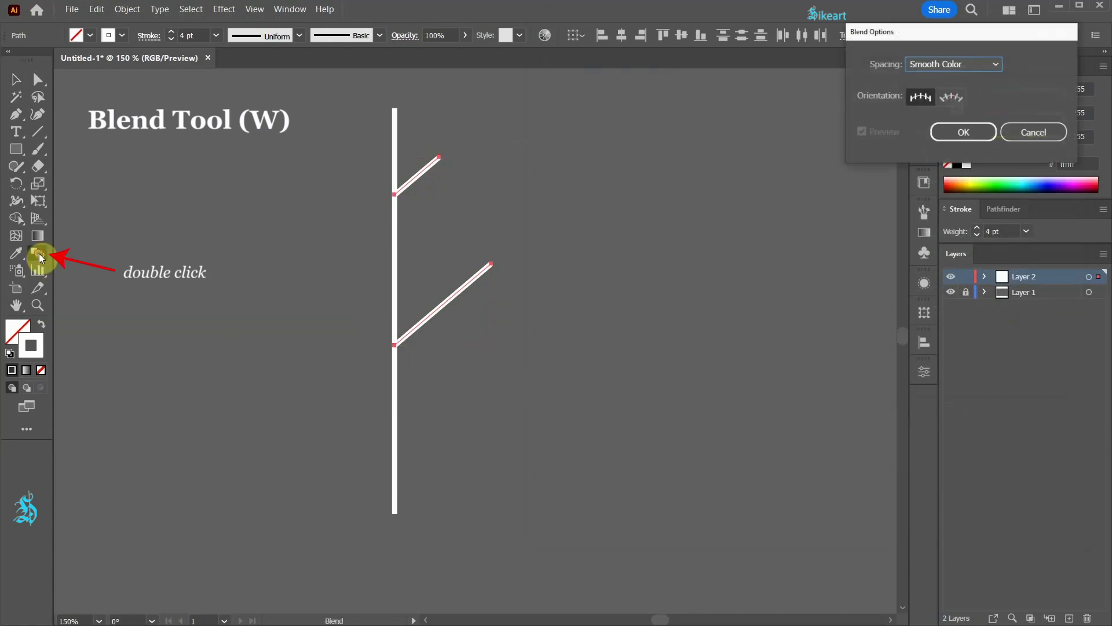
left_click(996, 65)
left_click(988, 97)
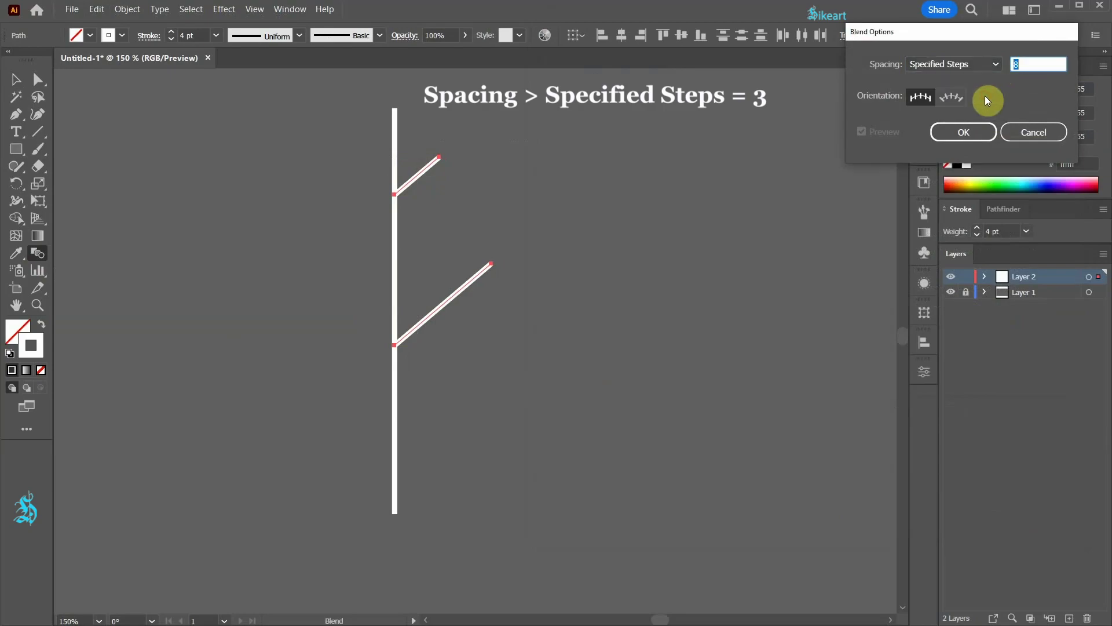
type("3")
key("Return")
left_click(980, 132)
Make a blend between the two diagonal branches
left_click(126, 9)
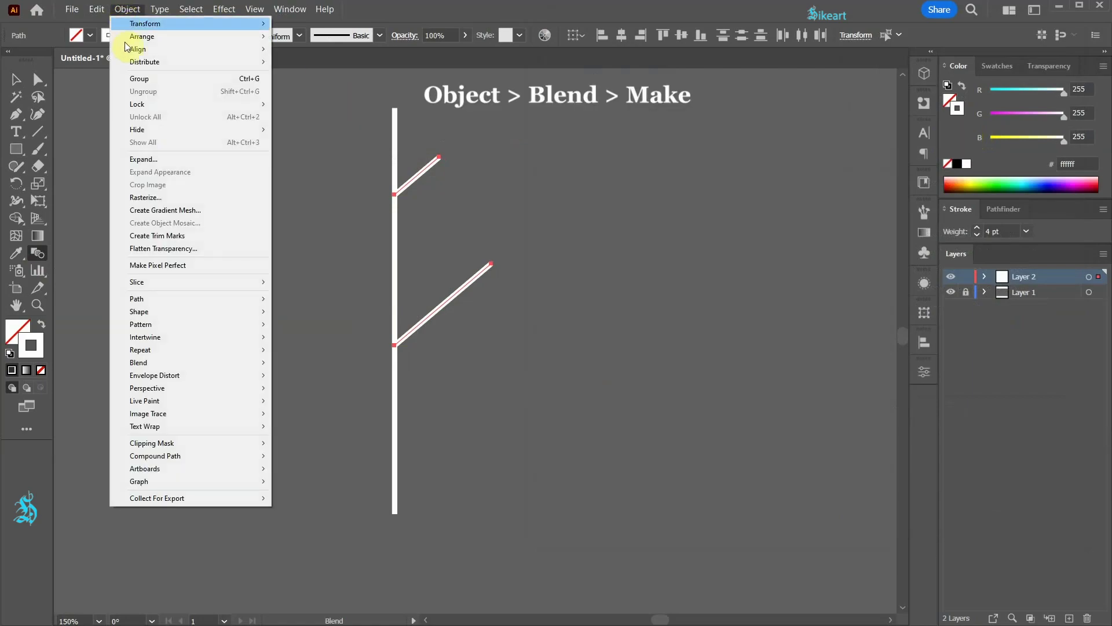
mouse_move(210, 362)
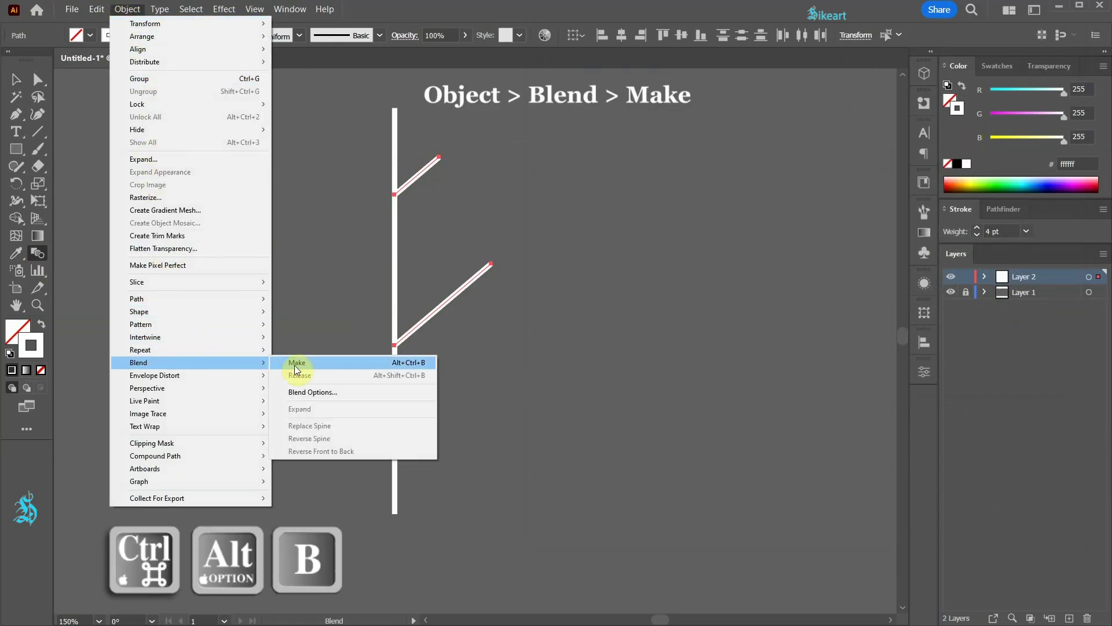
left_click(350, 364)
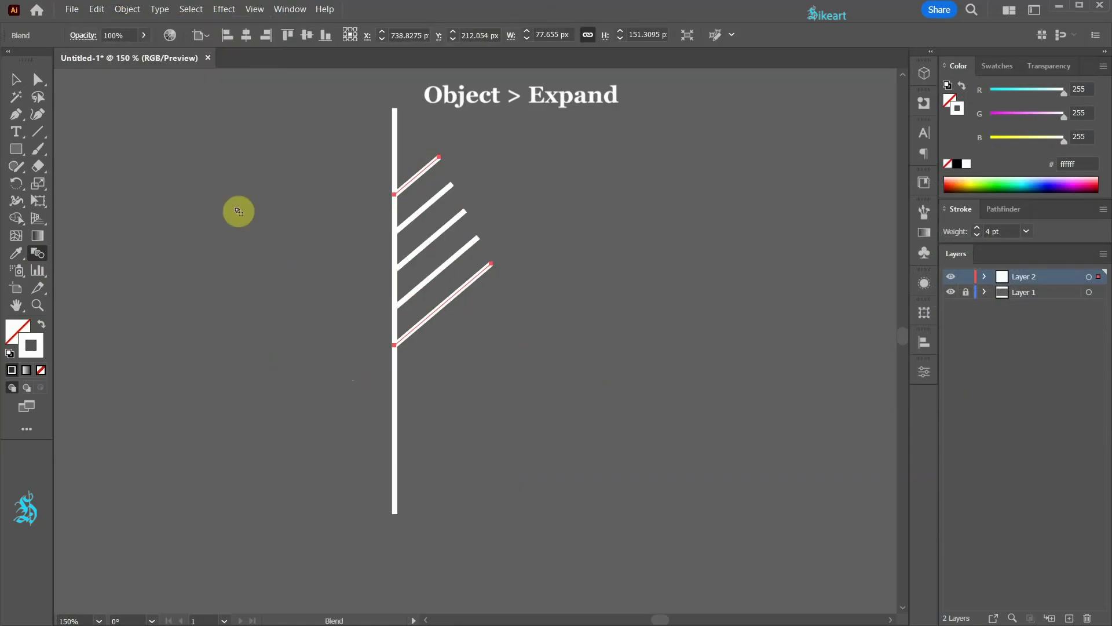
Expand the blend and ungroup it into five separate branch lines
left_click(126, 10)
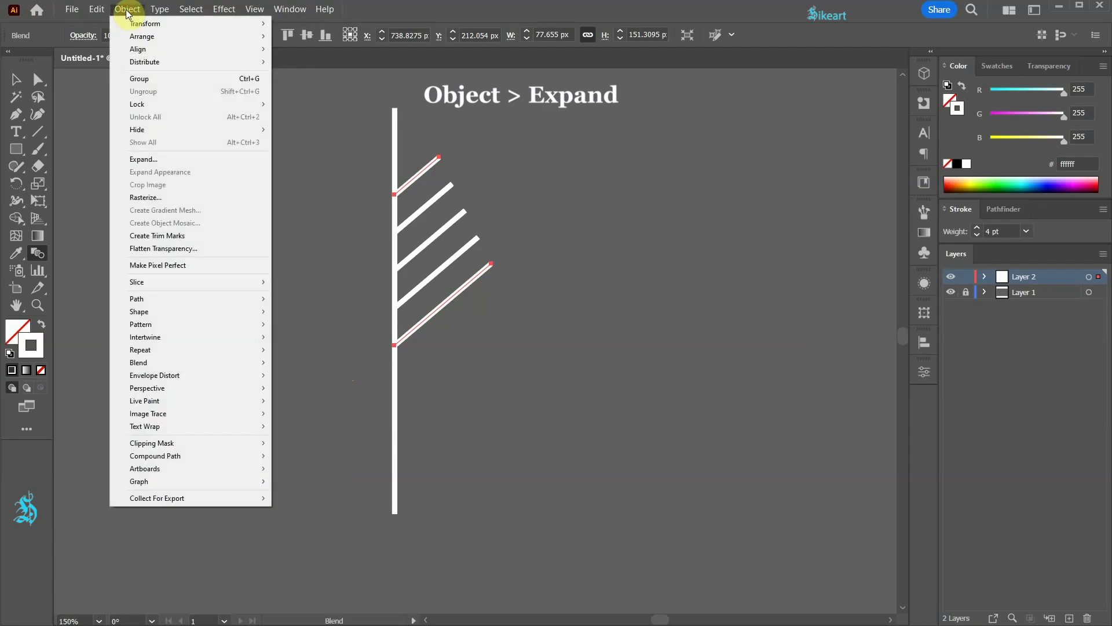
left_click(169, 158)
left_click(820, 256)
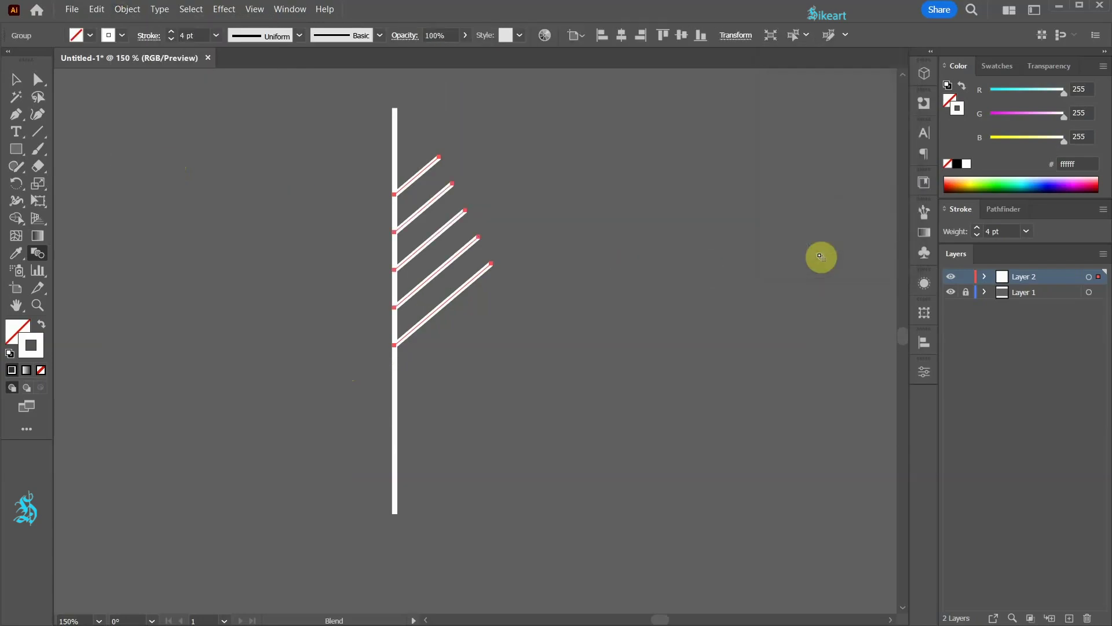
left_click(127, 10)
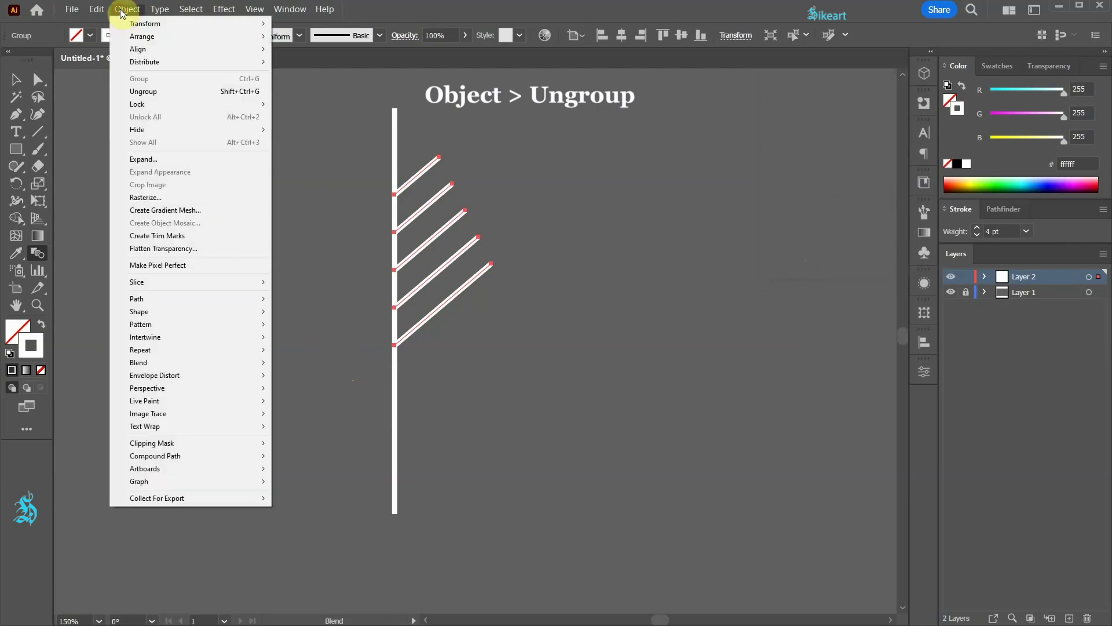
left_click(154, 91)
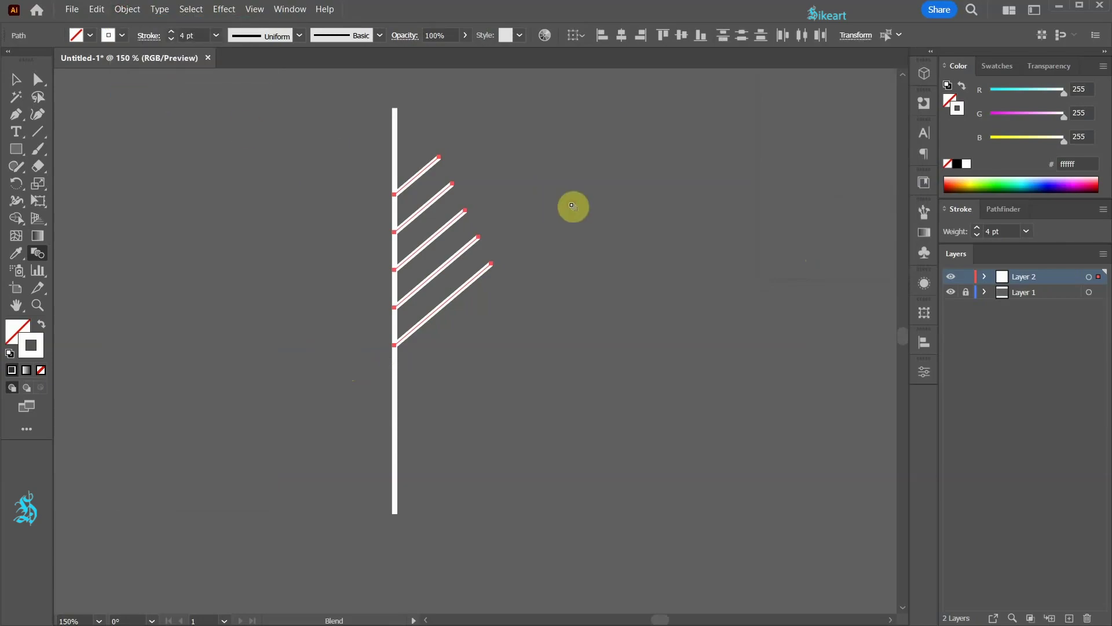
Reflect a copy of the branches around the stem's top point across the vertical axis
key("v")
left_click(541, 402)
key("ctrl+z")
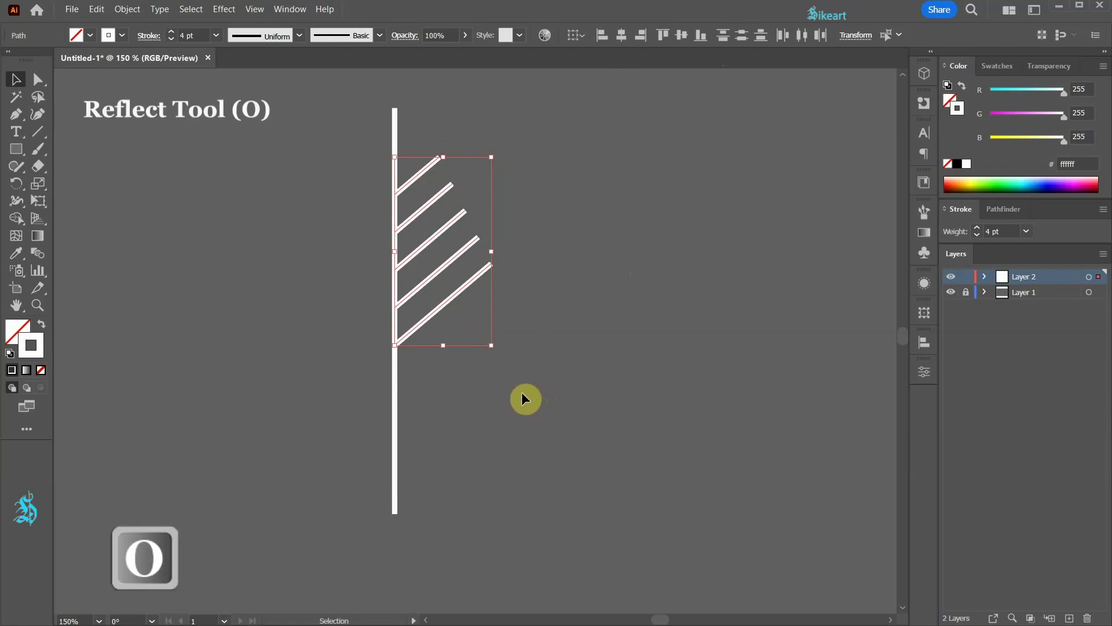
key("o")
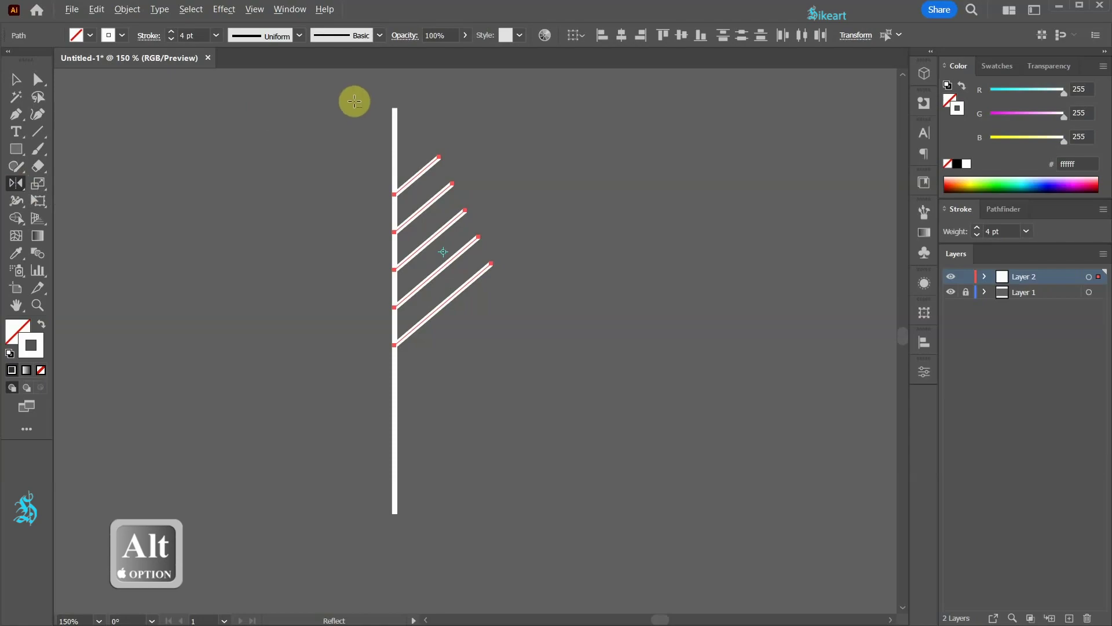
left_click(395, 106, "alt")
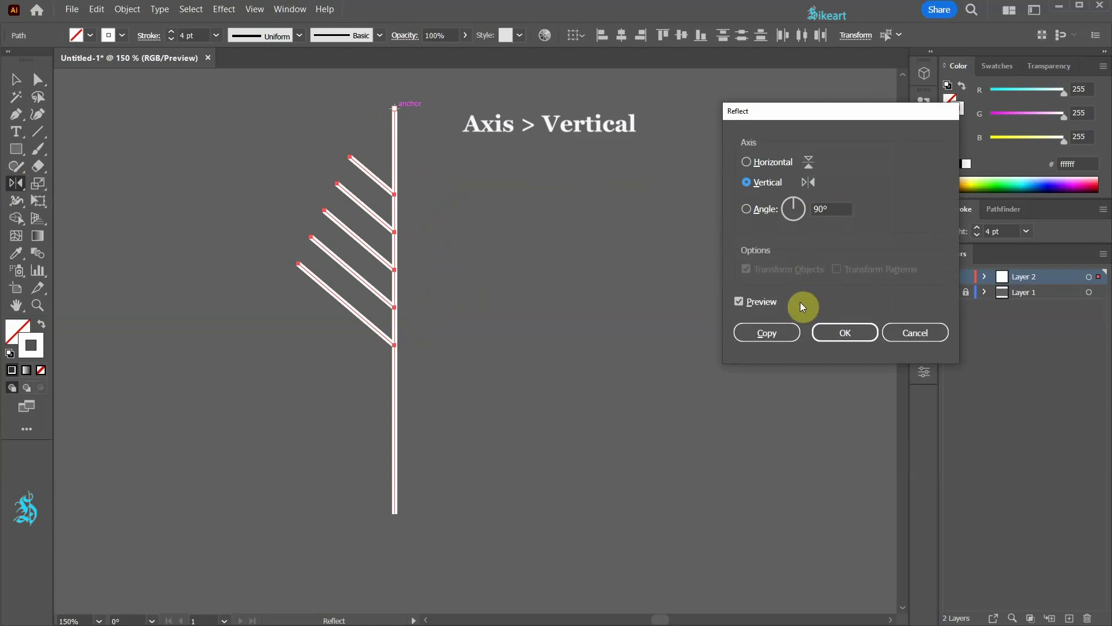
left_click(787, 332)
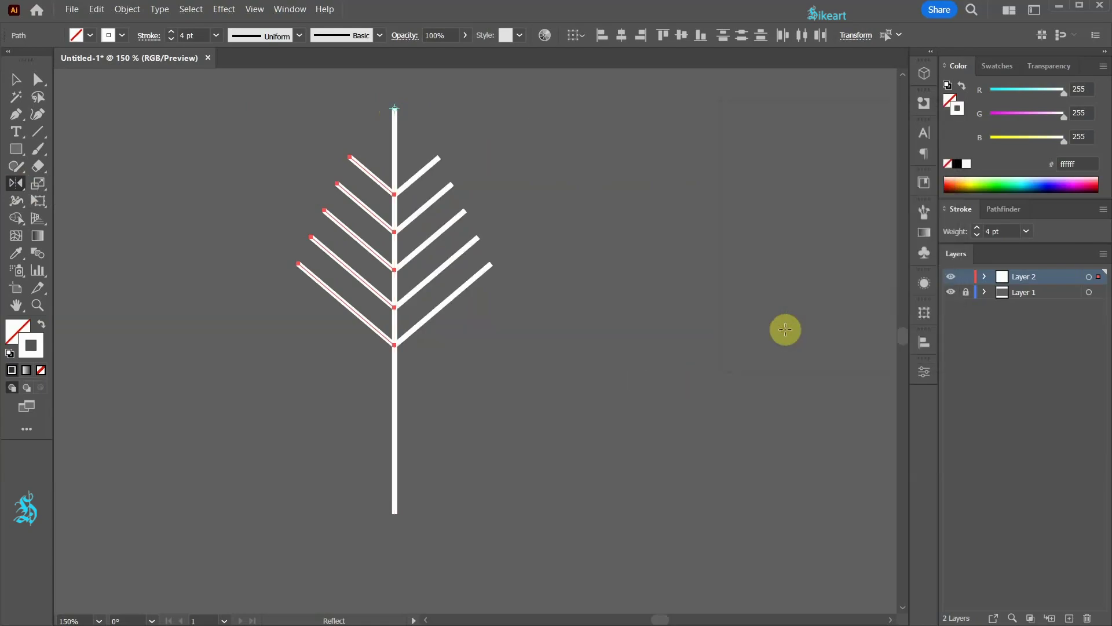
Draw a small circle at the stem top and make it white-filled with no stroke
key("l")
scroll(582, 275, "up", 1)
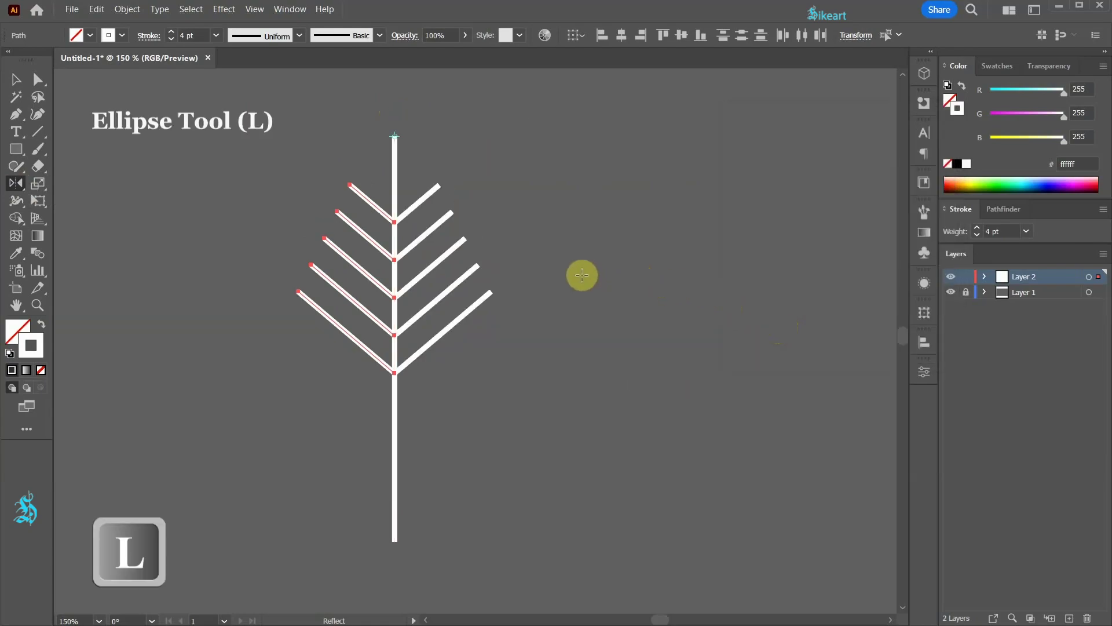
key("l")
key("ctrl+shift+a")
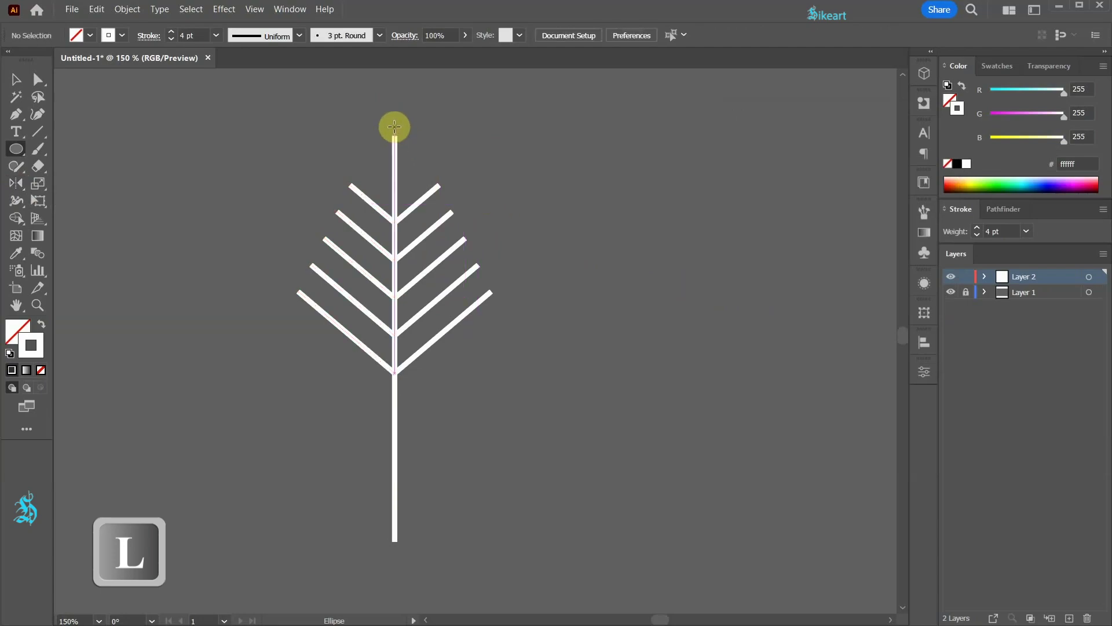
left_click_drag(394, 126, 405, 143)
key("shift+x")
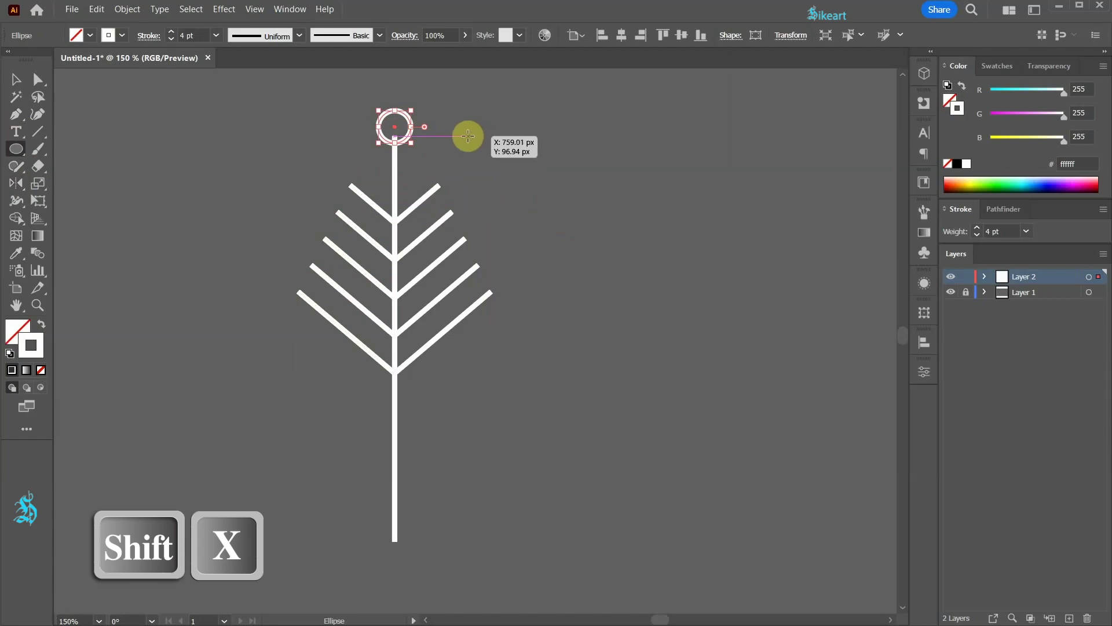
key("shift+x")
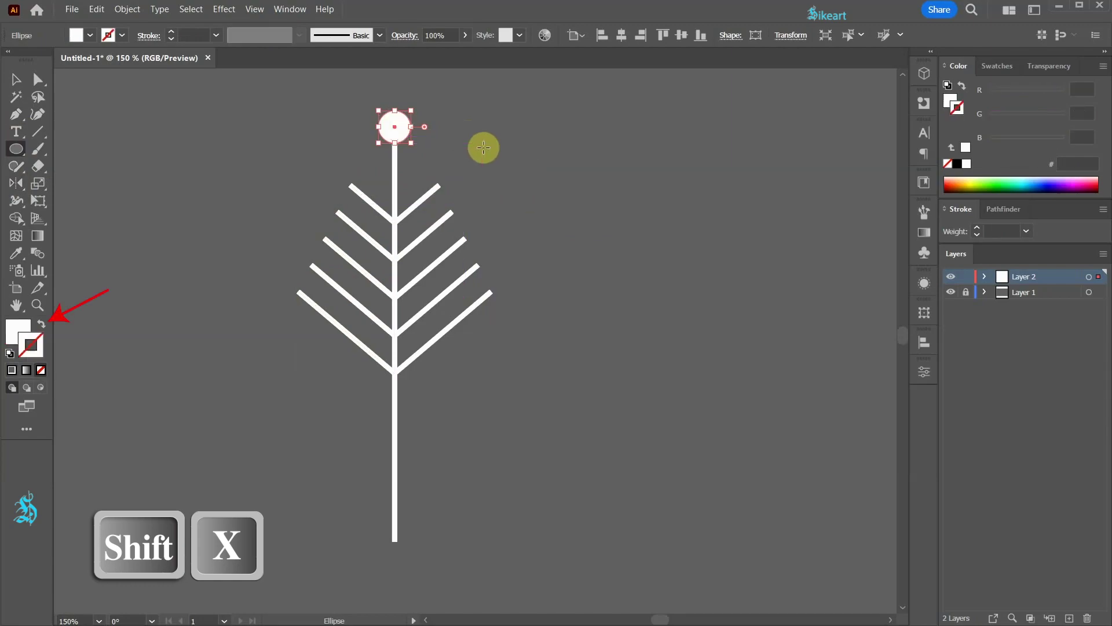
key("v")
left_click(495, 162)
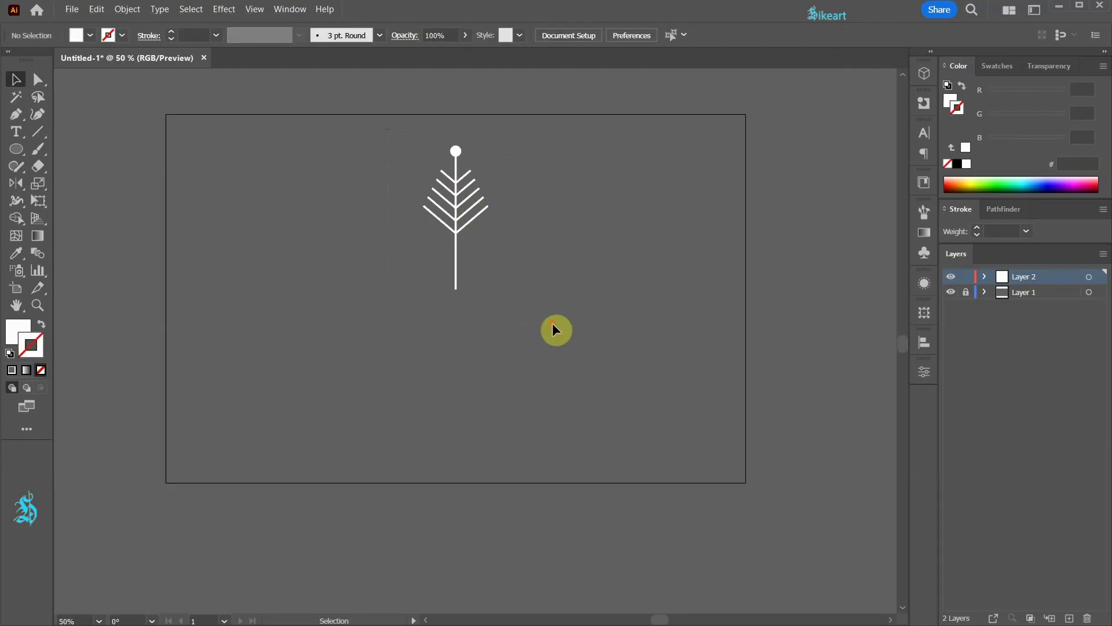
Apply a radial repeat to all the artwork and reduce its instances from 8 to 6
key("ctrl+a")
left_click(128, 9)
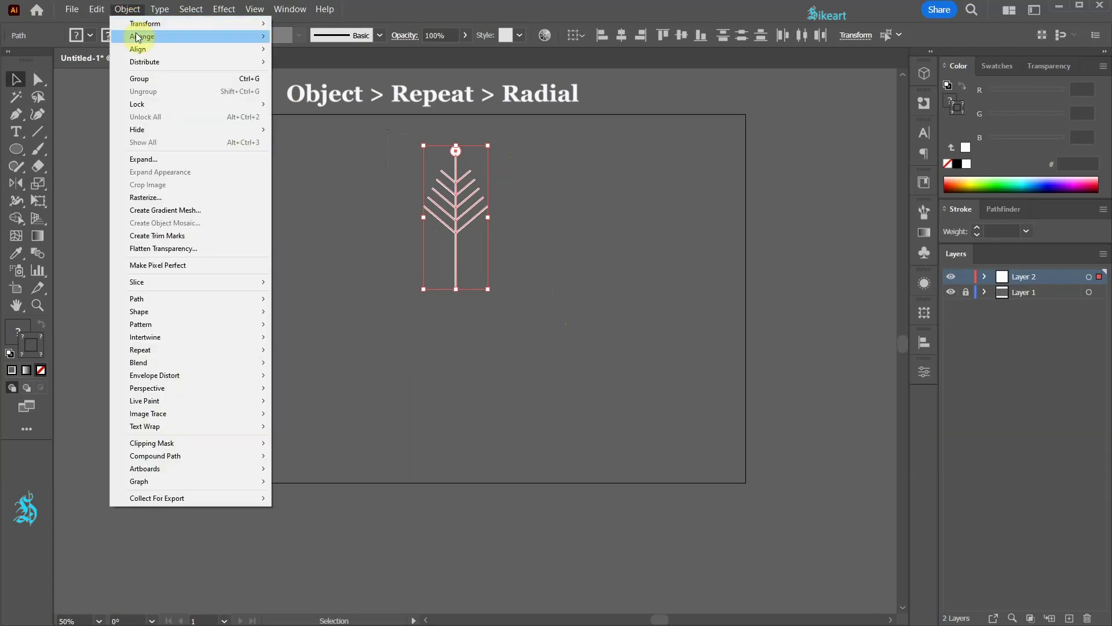
mouse_move(266, 351)
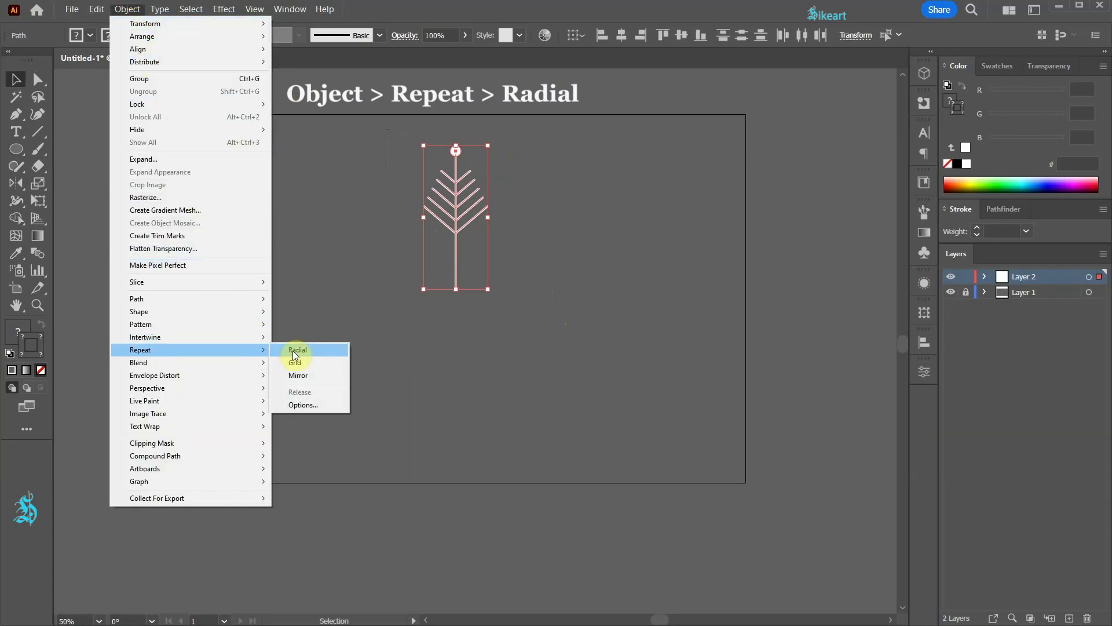
left_click(311, 350)
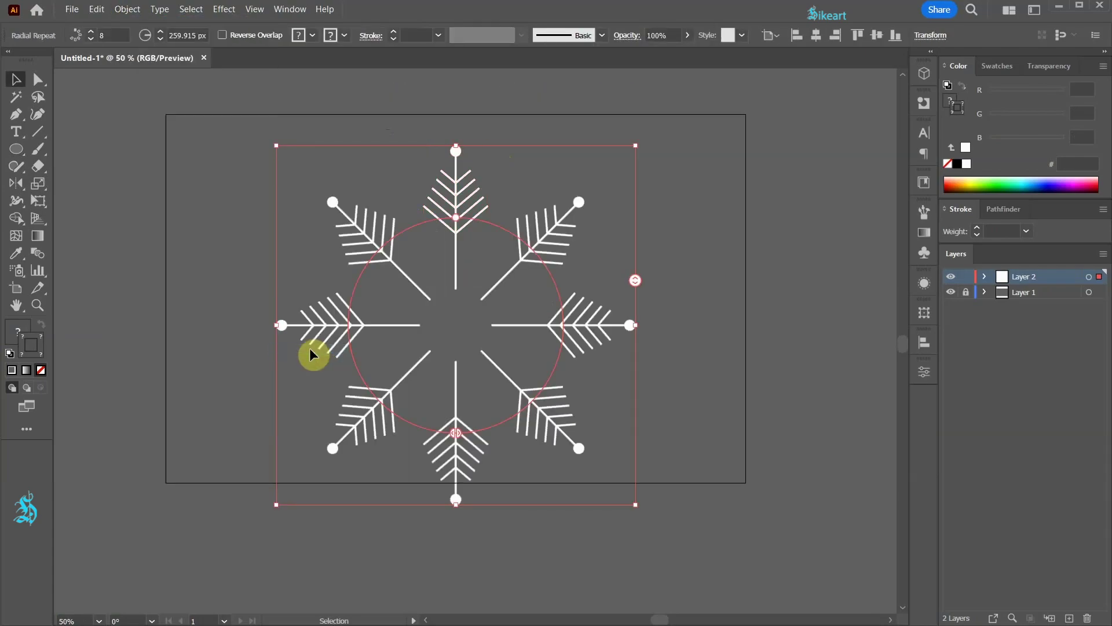
left_click(91, 39)
left_click(91, 40)
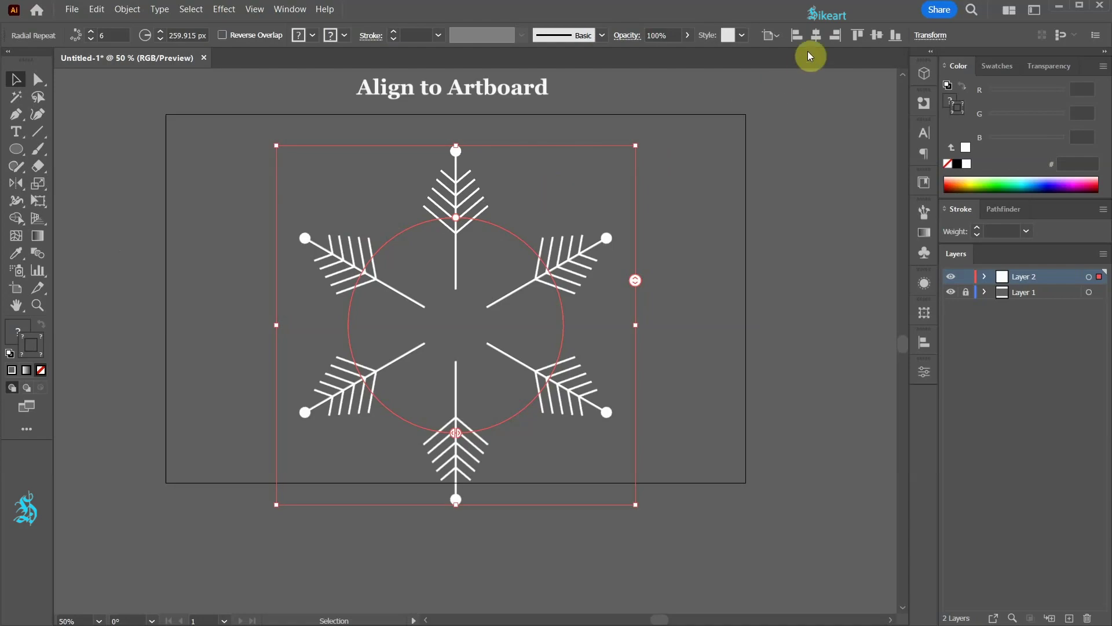
Vertically centre the snowflake, then edit the repeat and nudge the top arm down three steps
left_click(876, 35)
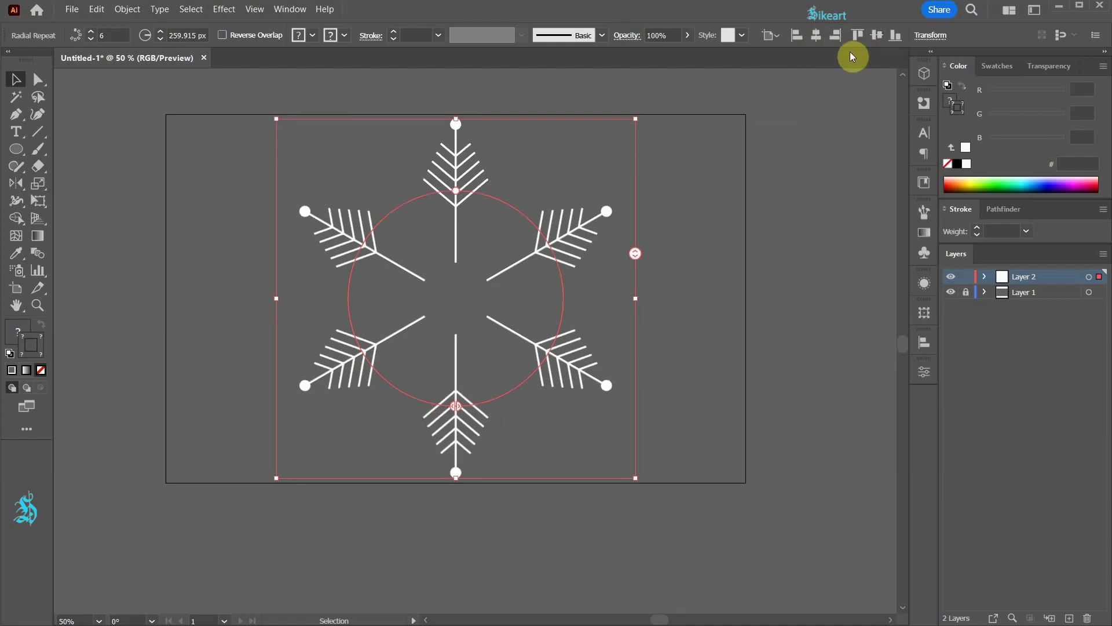
key("ctrl+0")
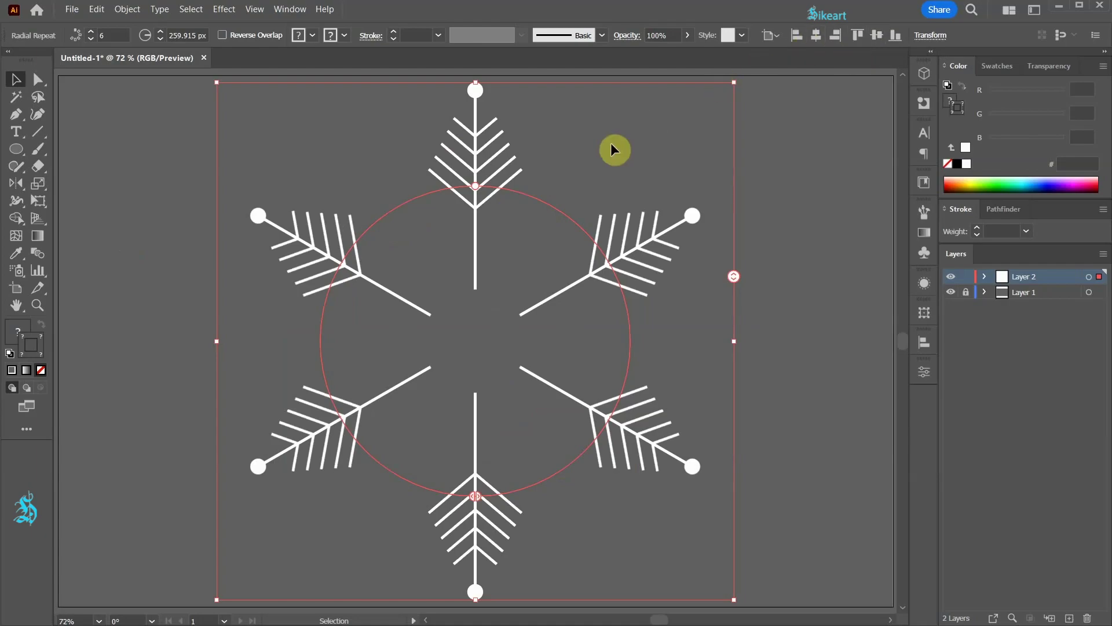
double_click(474, 155)
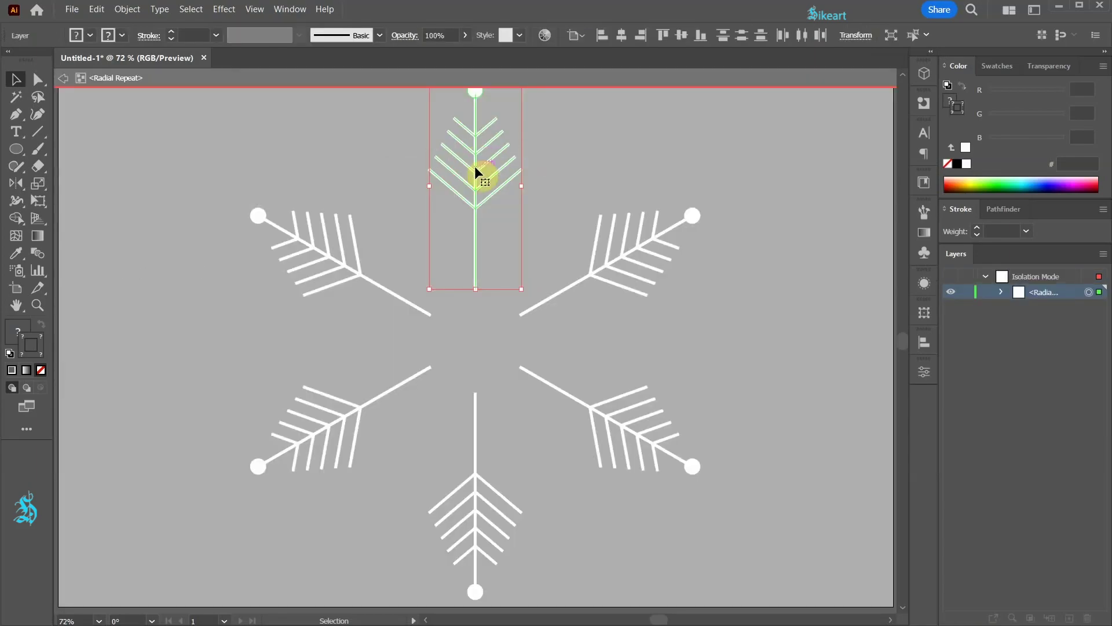
key("Down")
key("Down")
key("Down")
key("Down")
key("Down")
key("Down")
key("Down")
key("Down")
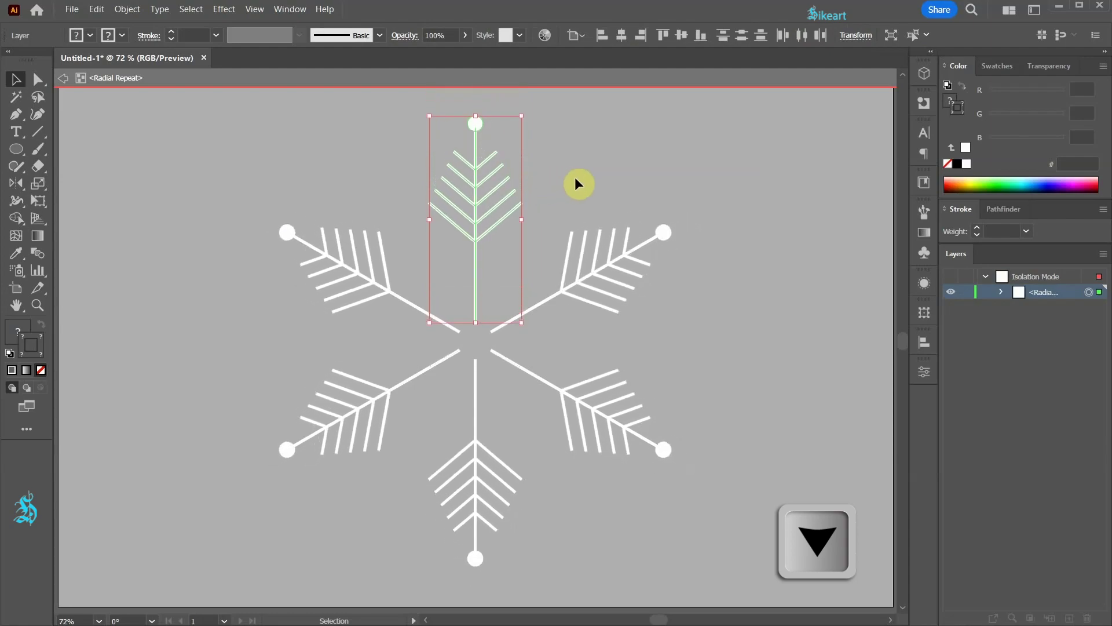
key("Down")
key("Down")
key("Down")
key("Down")
key("Down")
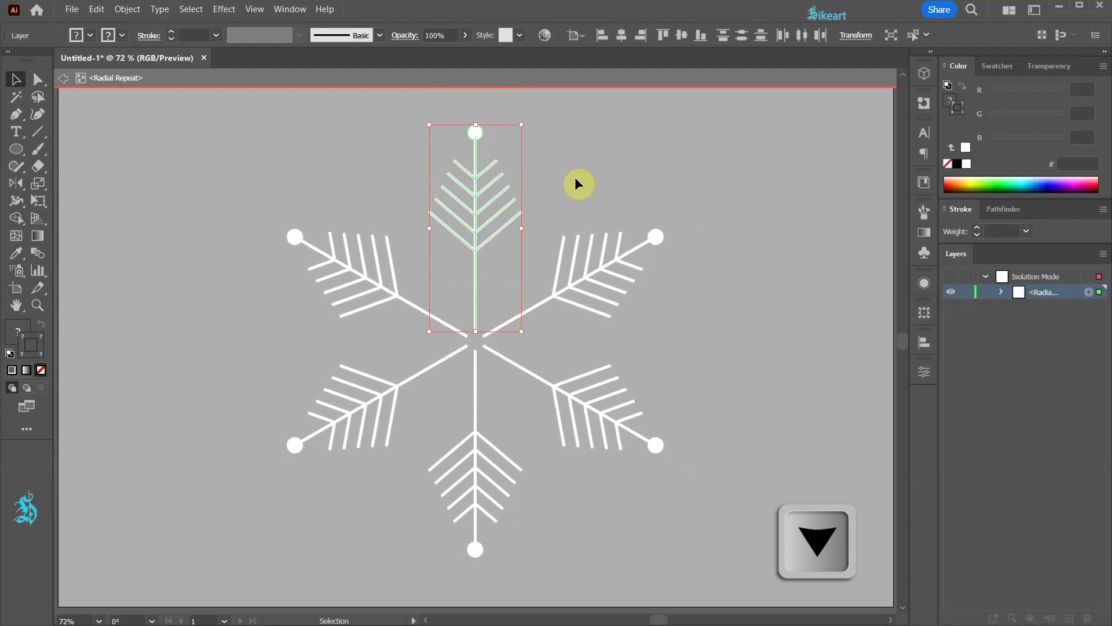
key("Down")
Nudge the stem's inner centre anchor down so the arms join past the centre
key("a")
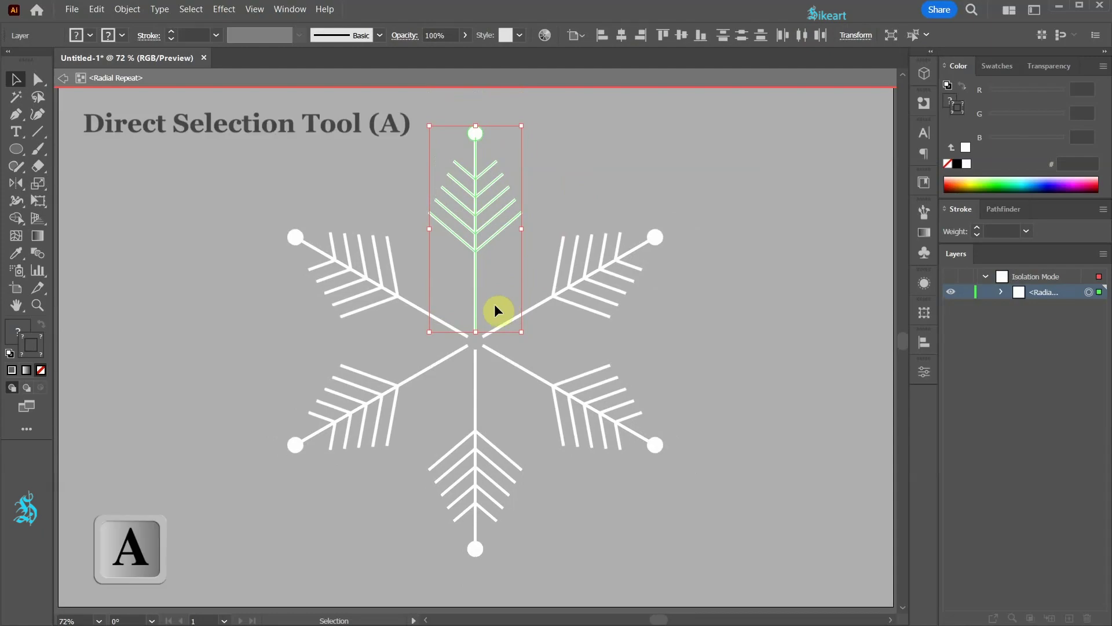
left_click(495, 303)
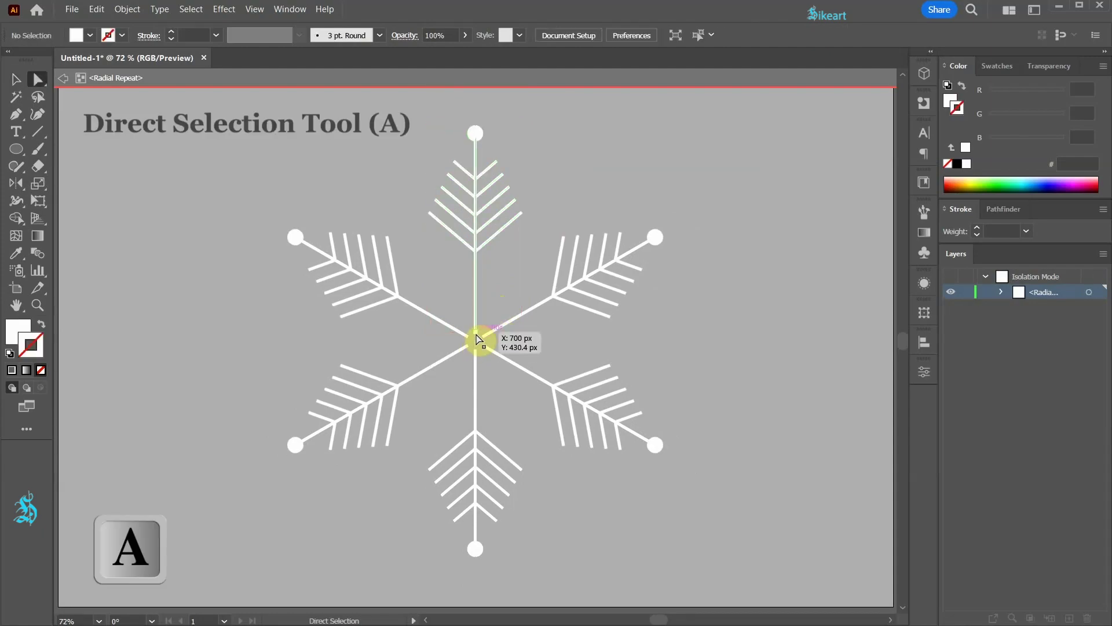
left_click(475, 332)
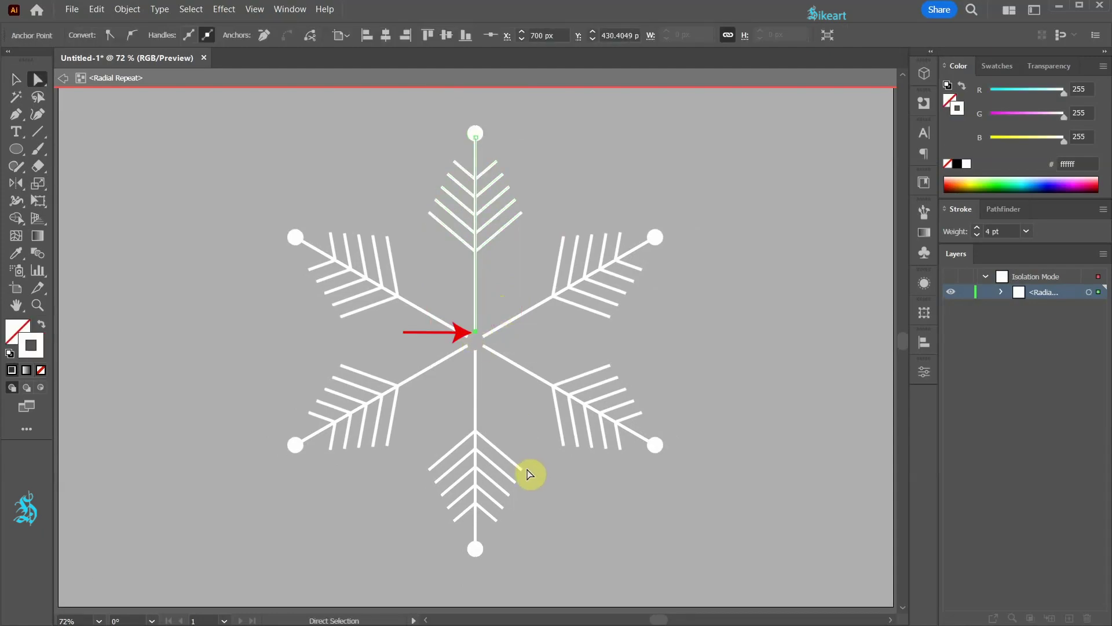
key("Down")
key("Down")
key("Down")
key("Down")
key("Down")
key("Down")
key("Down")
key("Down")
key("Down")
key("Down")
key("Down")
key("Down")
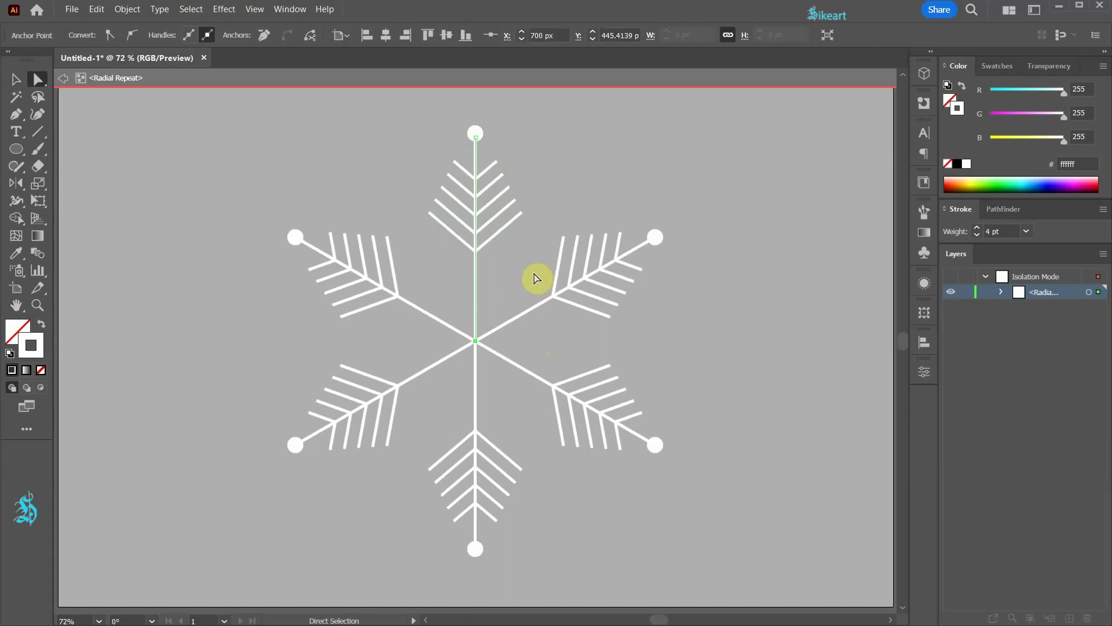
Draw a closed four-corner diamond outline beside the top arm
scroll(533, 278, "up", 2)
key("p")
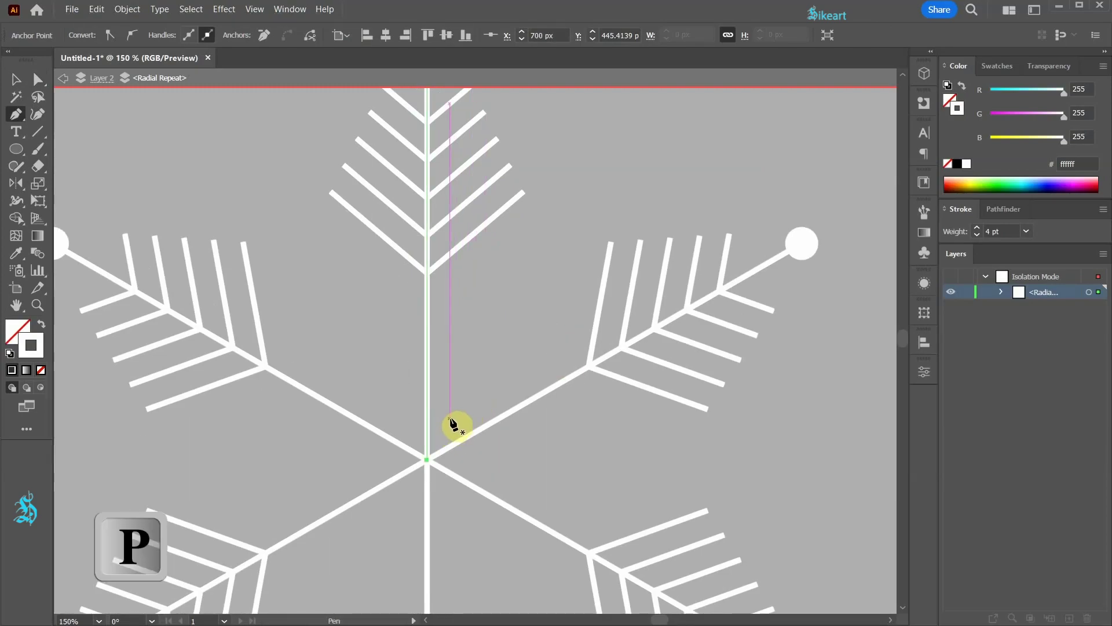
left_click(450, 417)
left_click(449, 292)
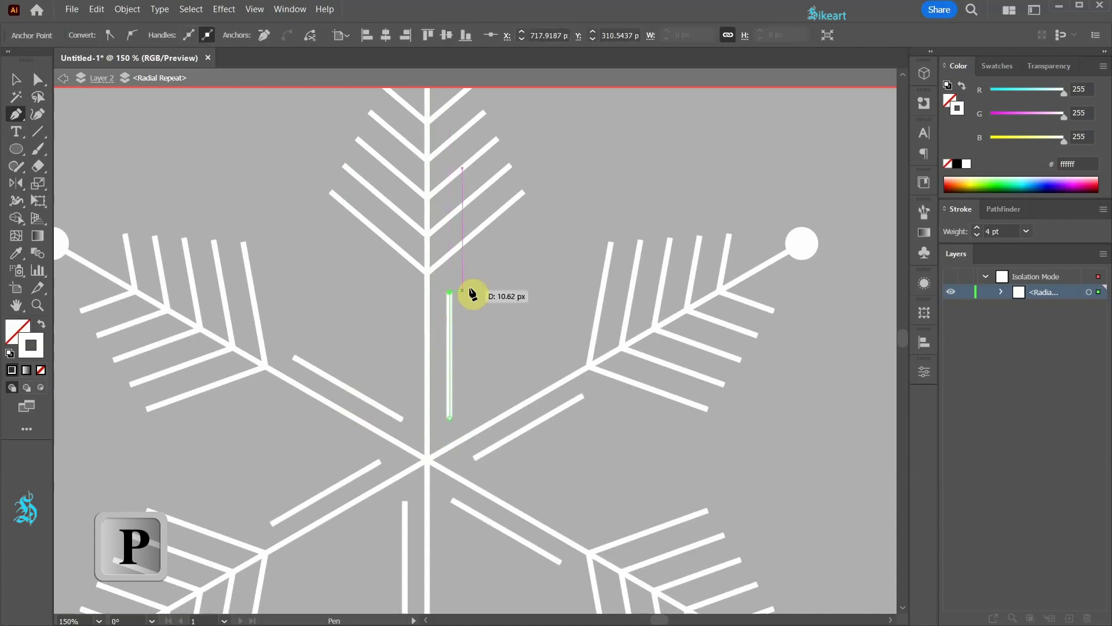
left_click(590, 187)
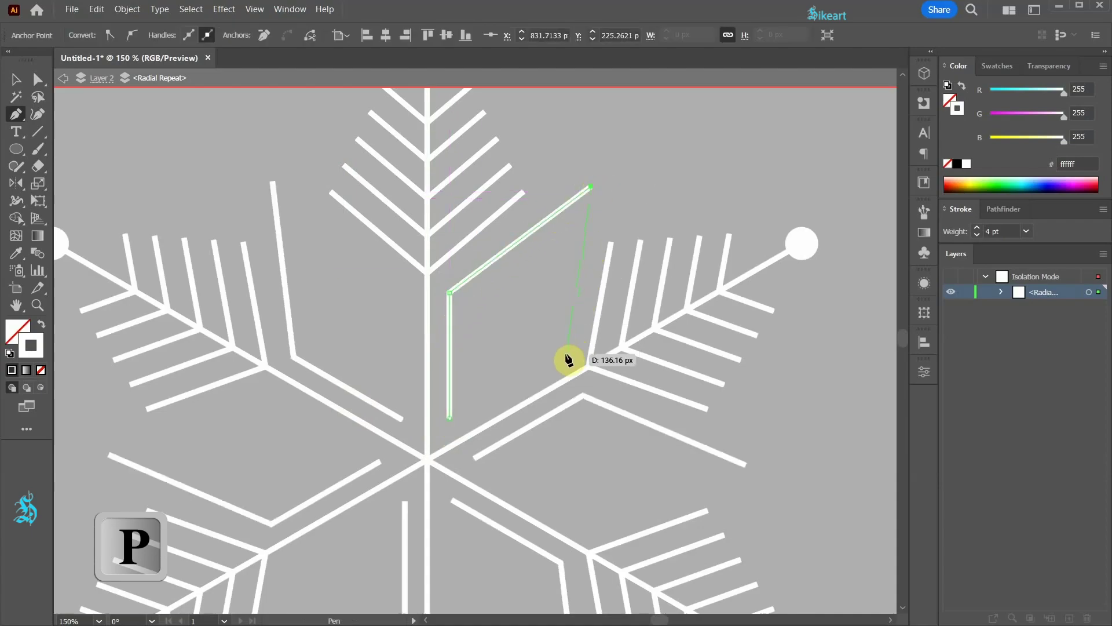
left_click(567, 357)
left_click(450, 417)
Reshape the diamond's corners with Direct Selection, then exit radial repeat editing
scroll(566, 377, "up", 1)
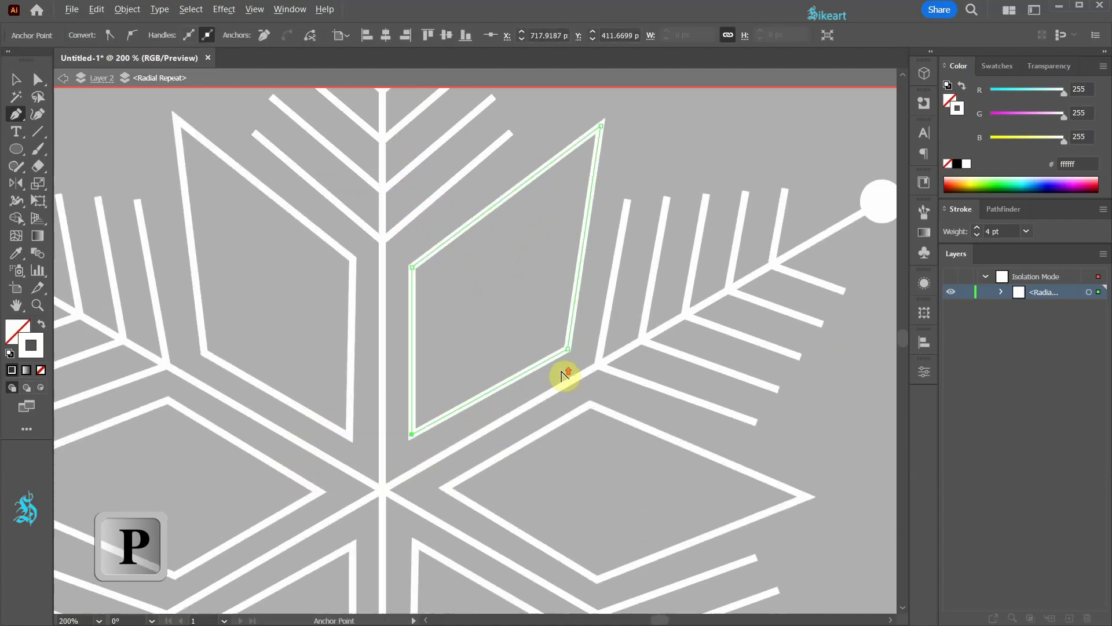
key("a")
left_click_drag(567, 351, 566, 342)
mouse_move(601, 125)
left_mouse_down()
mouse_move(575, 164)
mouse_move(592, 131)
left_mouse_up()
left_click_drag(568, 344, 558, 346)
key("ctrl+0")
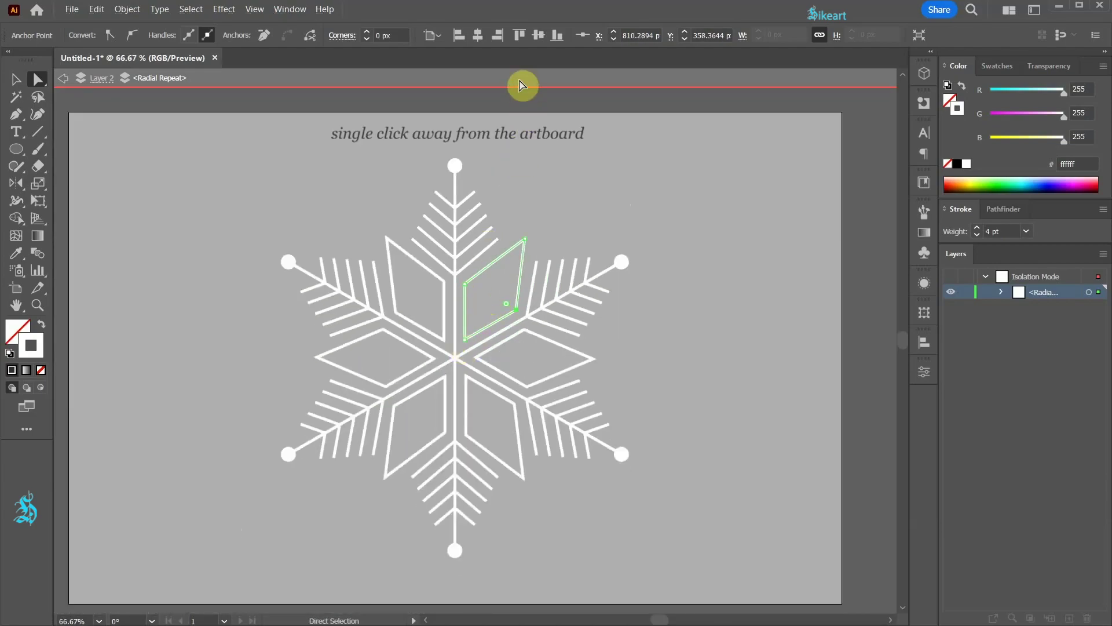
left_click(520, 85)
Enlarge the snowflake's six tip circles from about 26 px to 46.55 px inside the radial repeat
scroll(454, 373, "up", 2)
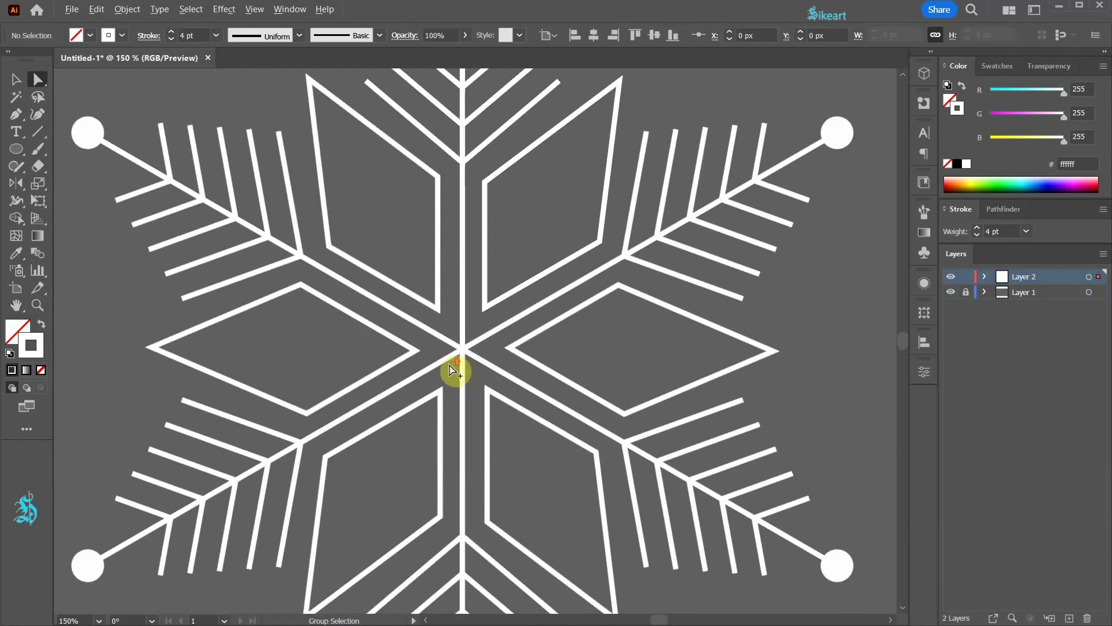
scroll(450, 365, "down", 1)
scroll(439, 353, "down", 1)
scroll(439, 354, "up", 1)
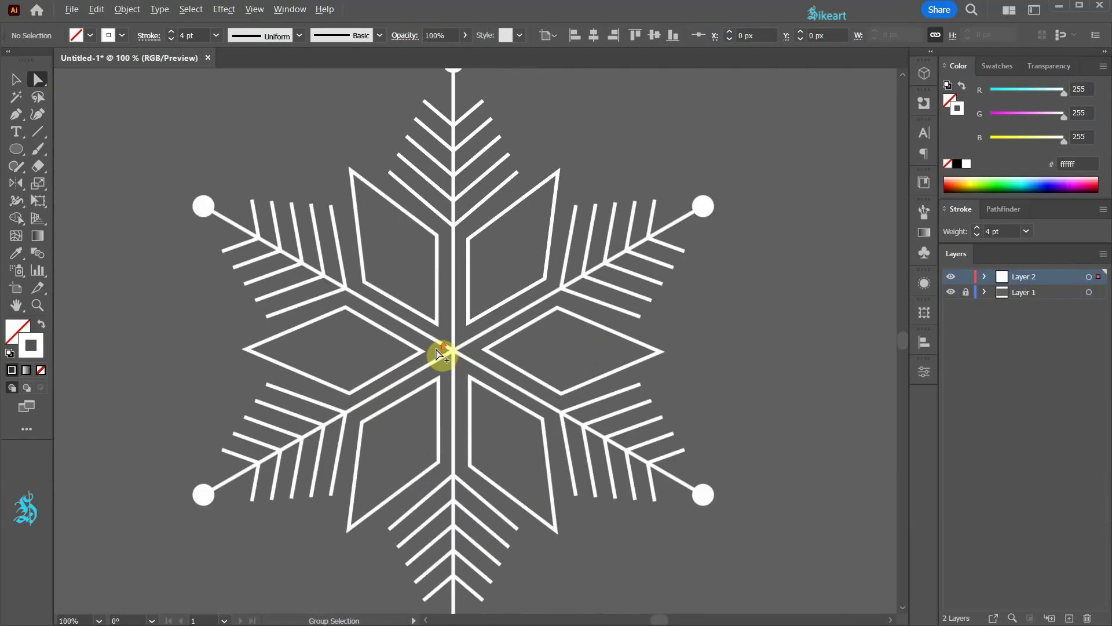
scroll(439, 354, "down", 1)
key("v")
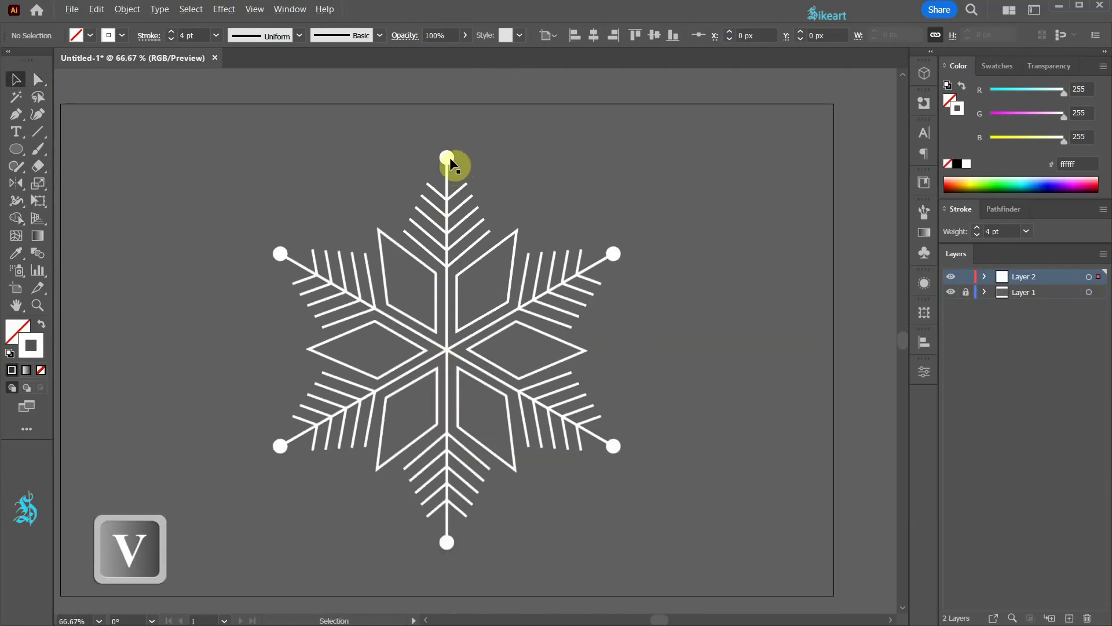
double_click(444, 167)
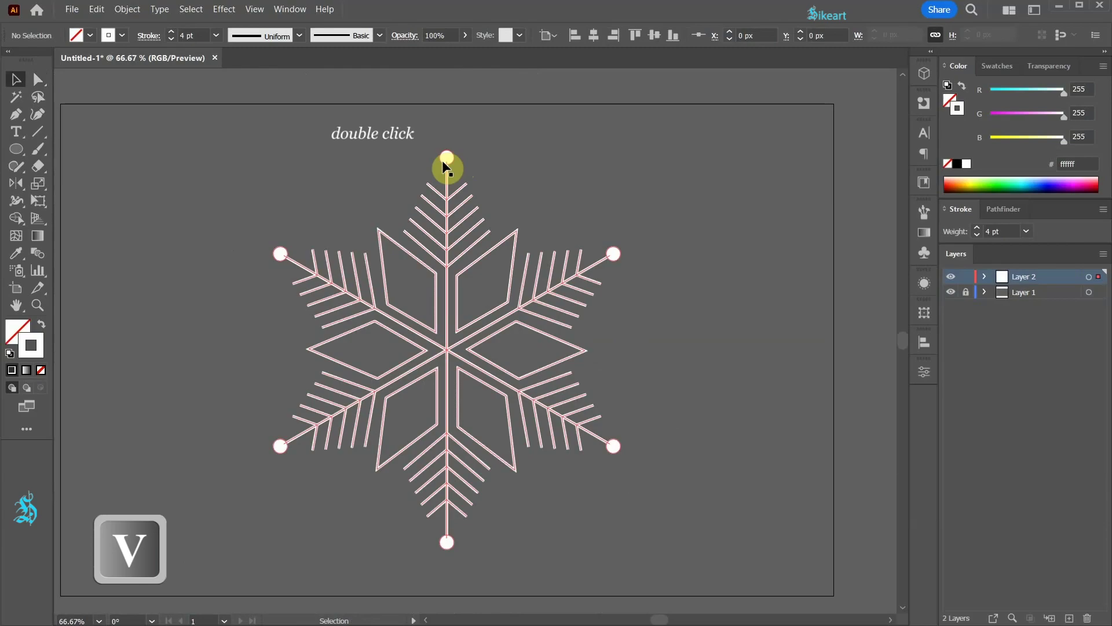
double_click(446, 160)
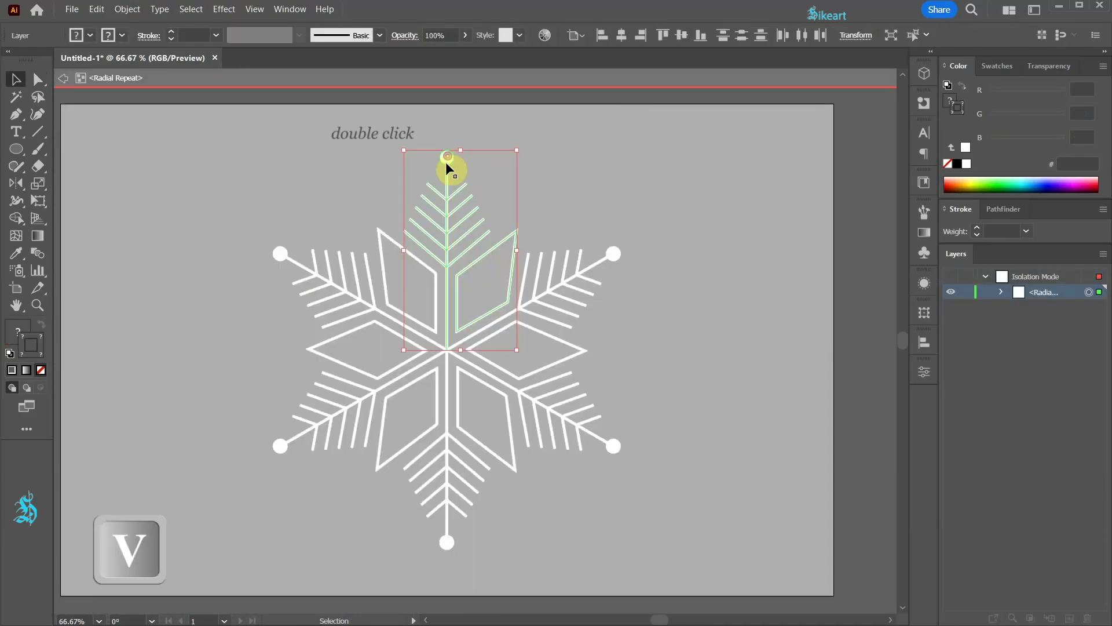
double_click(448, 156)
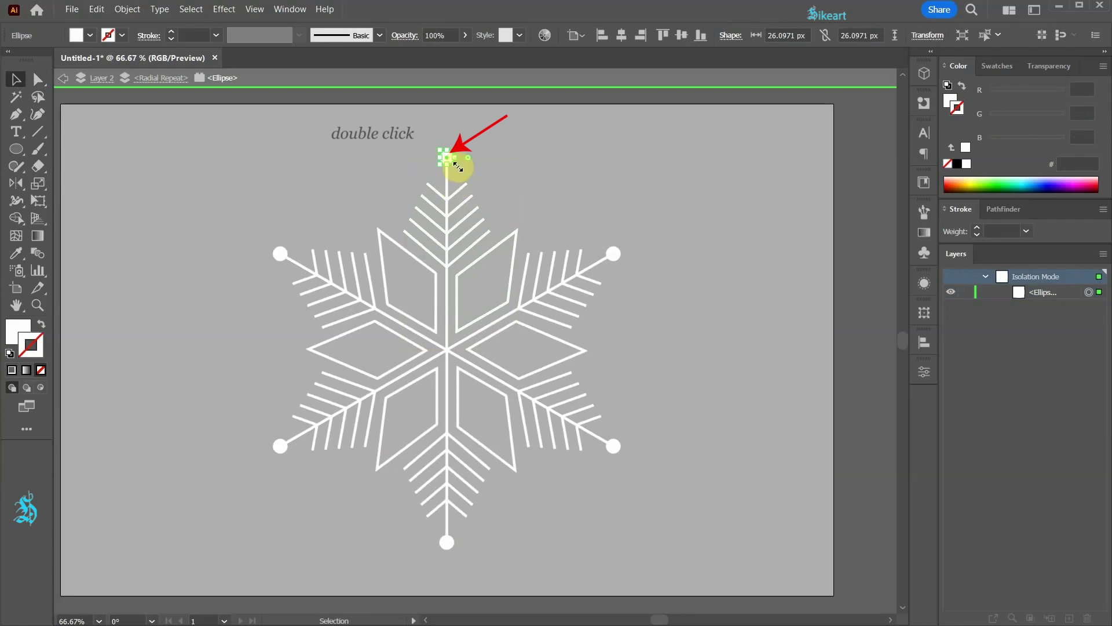
left_click_drag(457, 165, 465, 172)
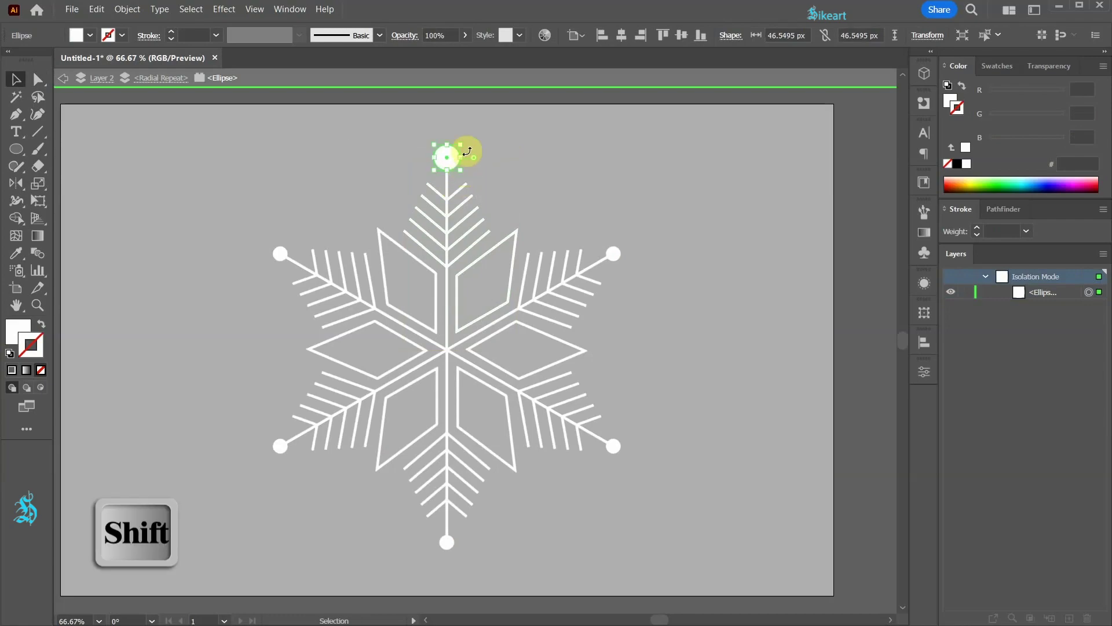
double_click(485, 85)
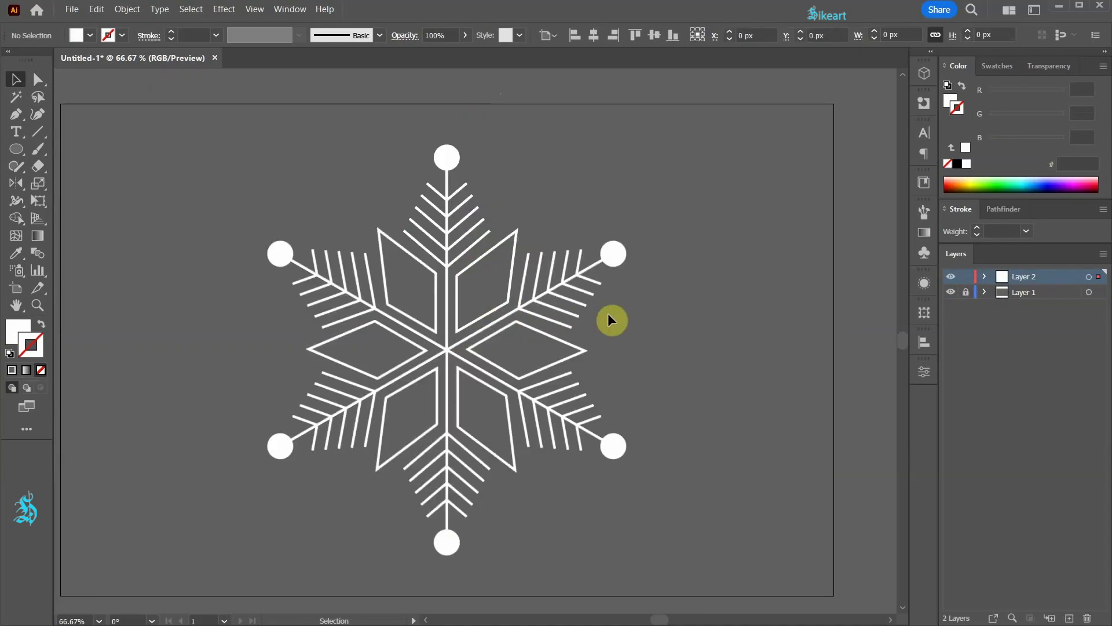
scroll(608, 320, "down", 1)
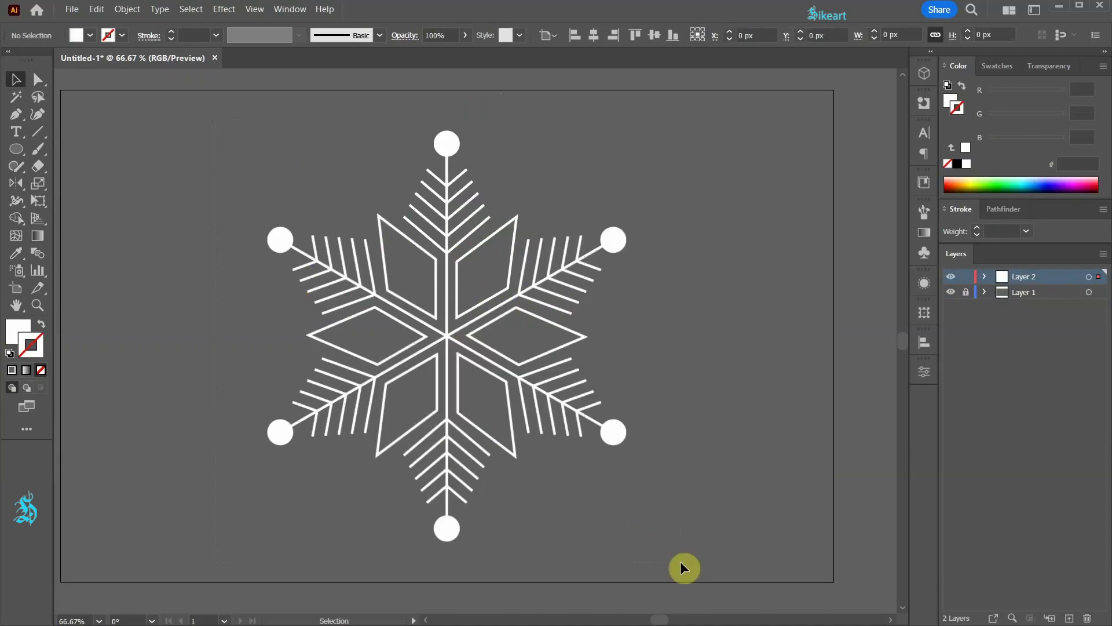
Select the whole snowflake and expand its Radial Repeat into separate paths with Object > Expand
key("ctrl+a")
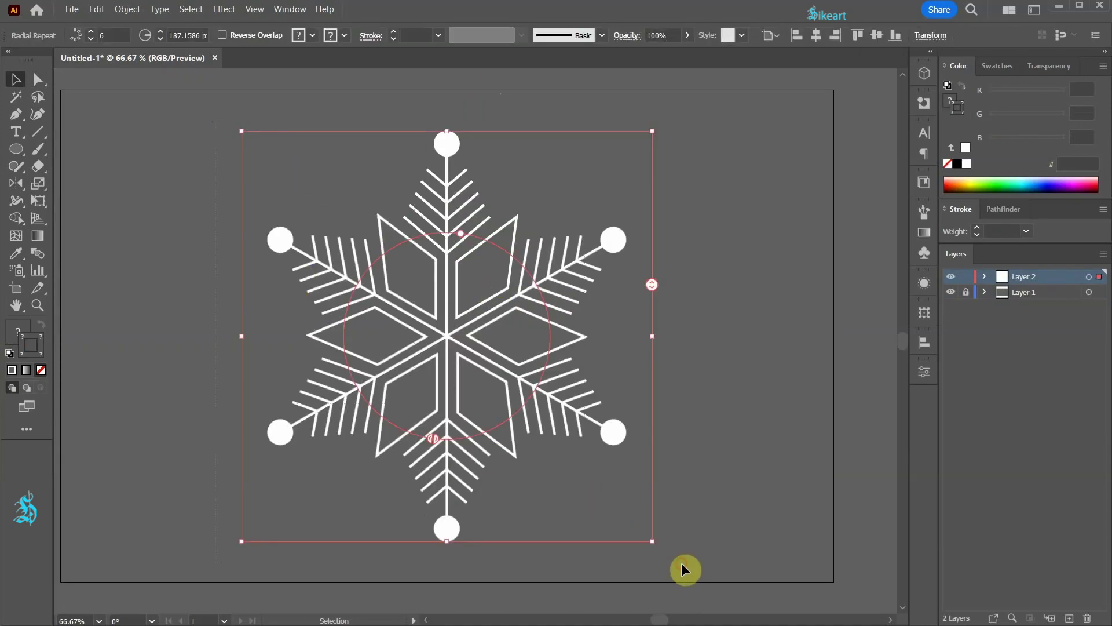
left_click(133, 17)
left_click(192, 158)
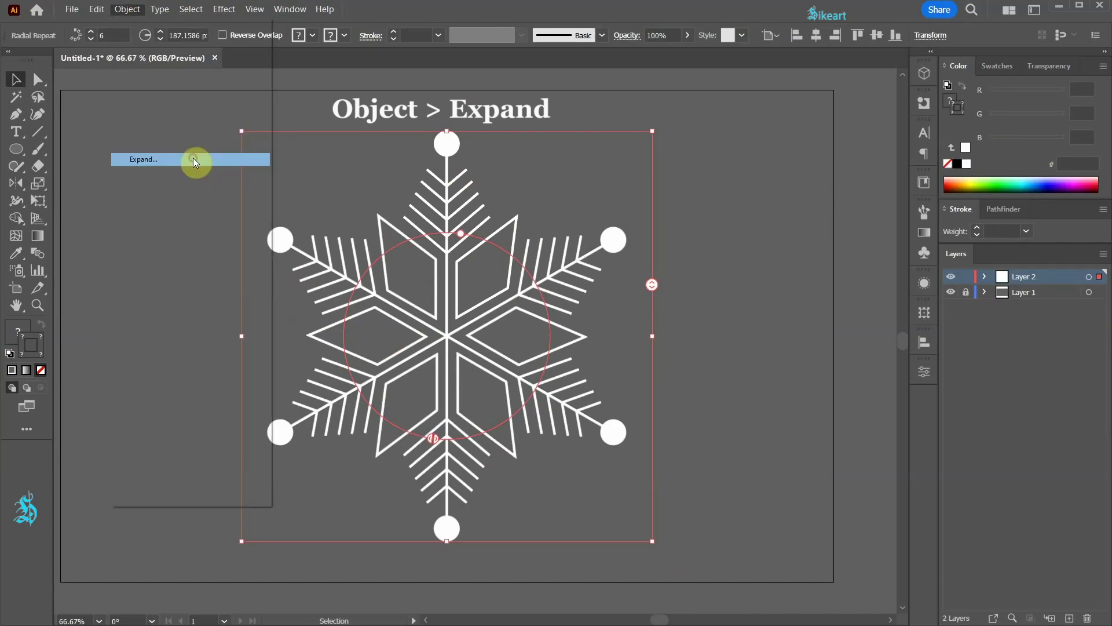
left_click(811, 249)
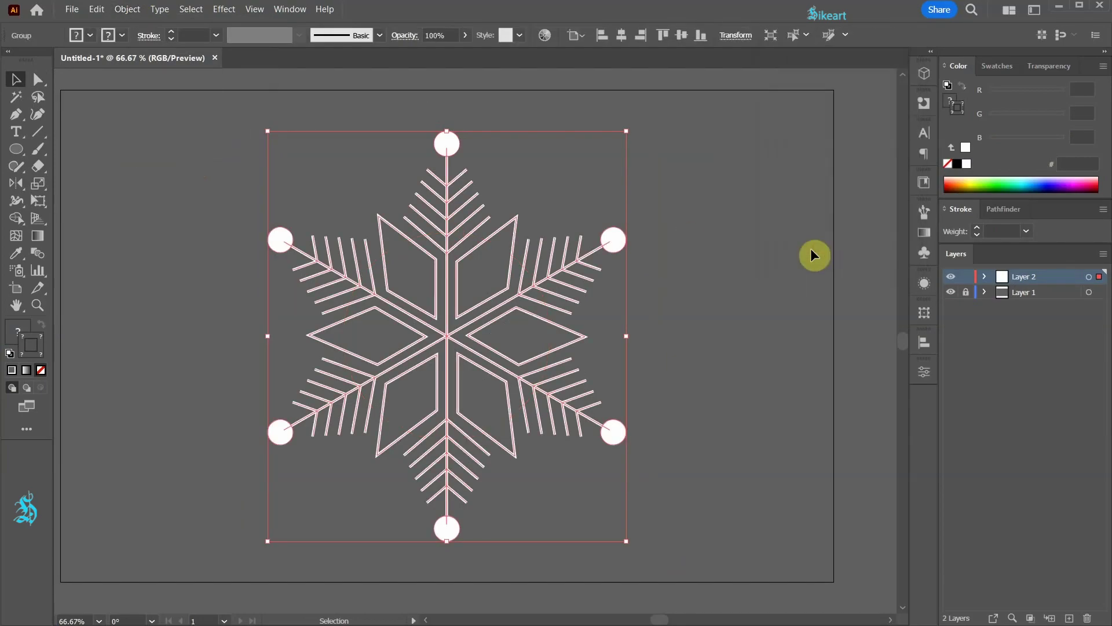
Use the Shape Builder to fill all six inner diamonds between the snowflake's arms with white
left_click(16, 221)
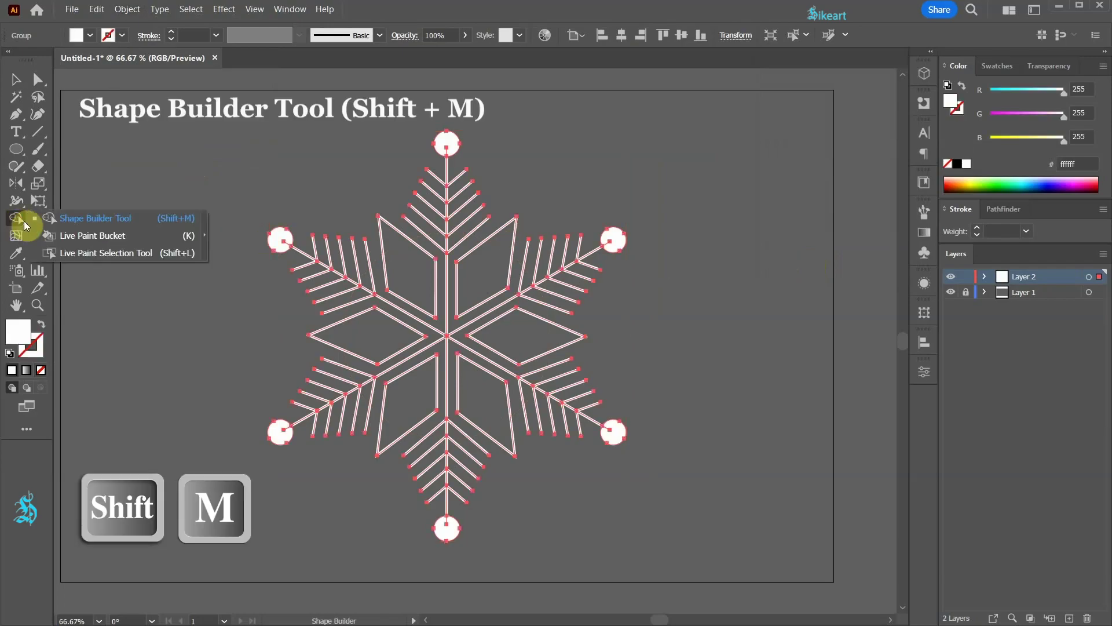
left_click(81, 220)
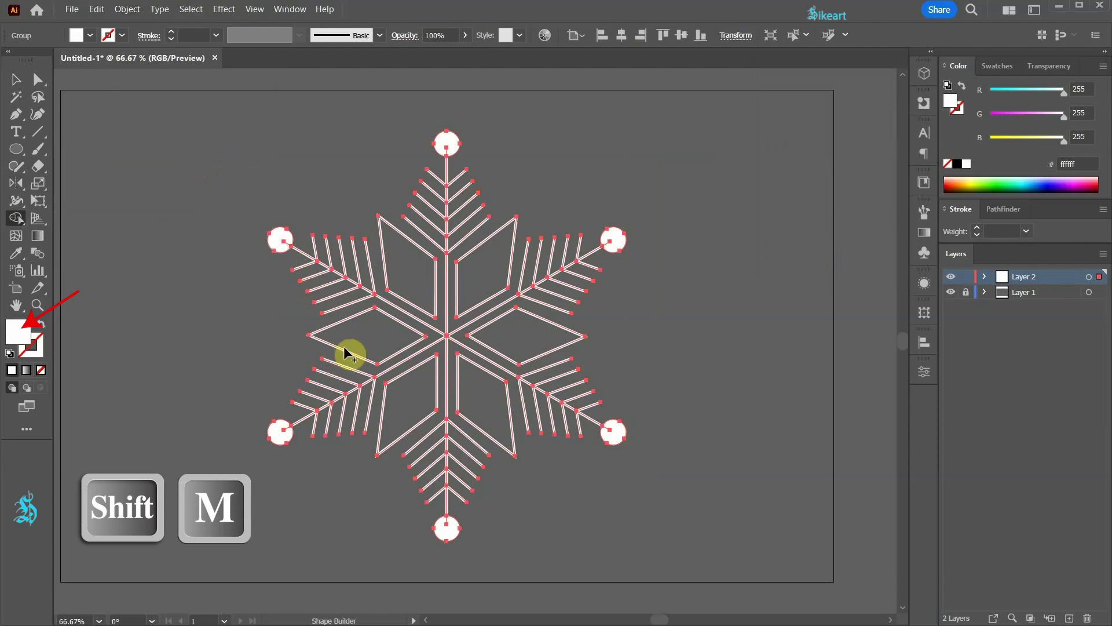
left_click(410, 283)
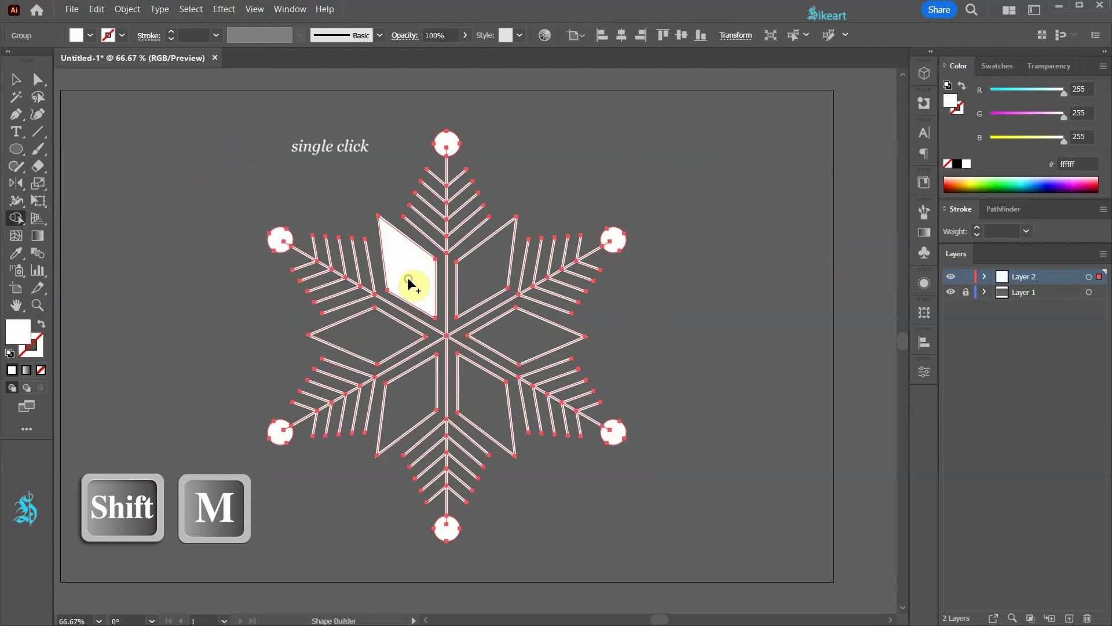
left_click(468, 275)
left_click(517, 336)
left_click(486, 406)
left_click(429, 402)
left_click(371, 336)
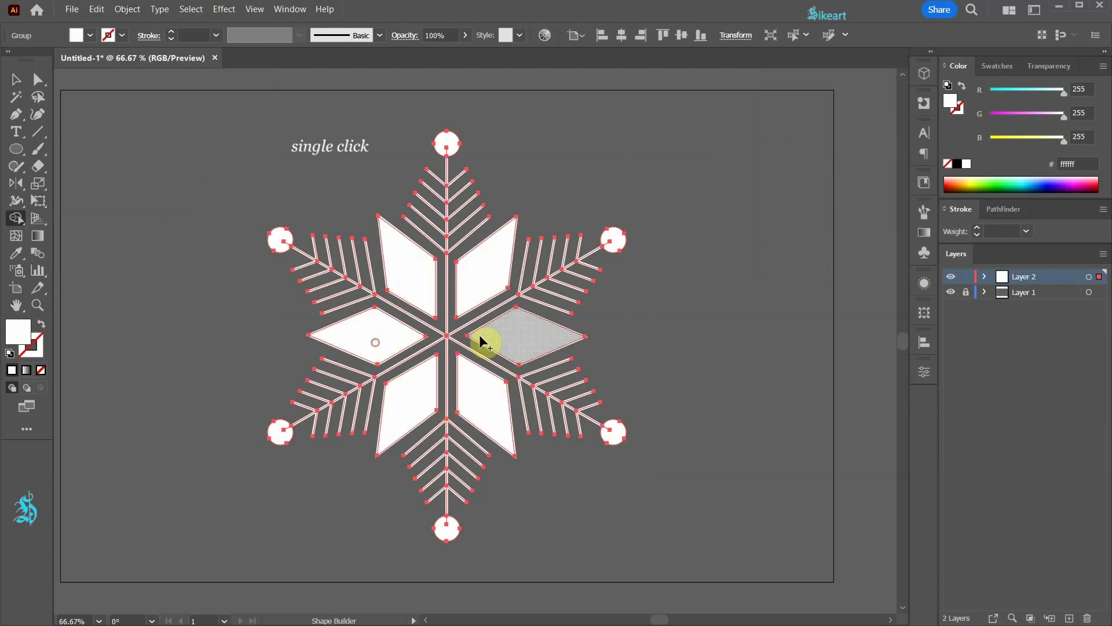
key("v")
left_click(695, 301)
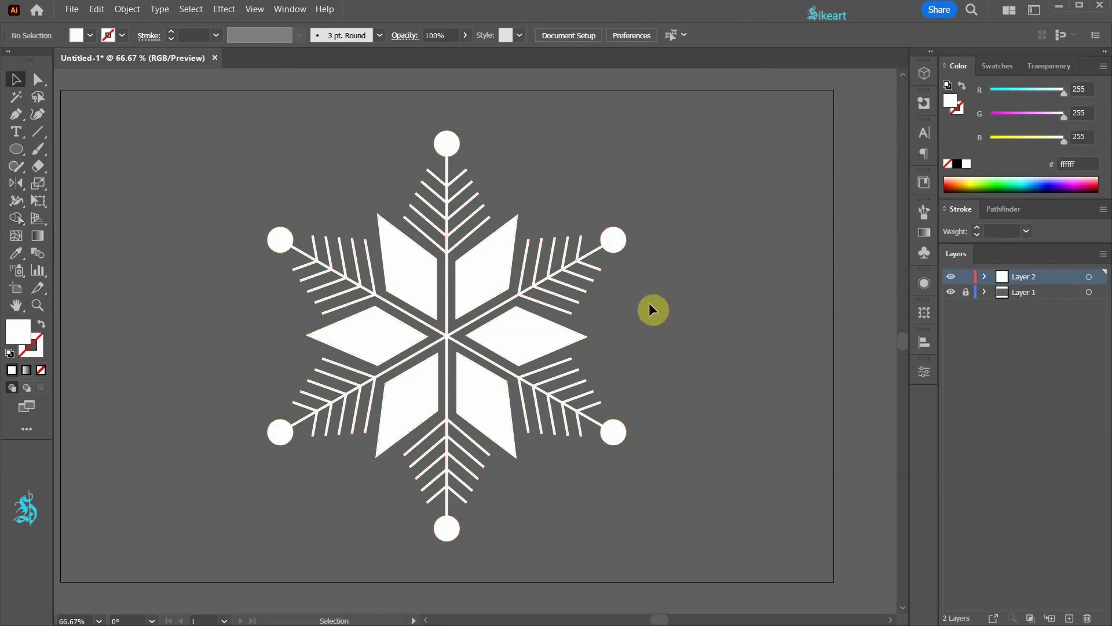
Draw a white circle about 30 px across, centred where the six snowflake arms meet
key("l")
scroll(440, 354, "up", 3)
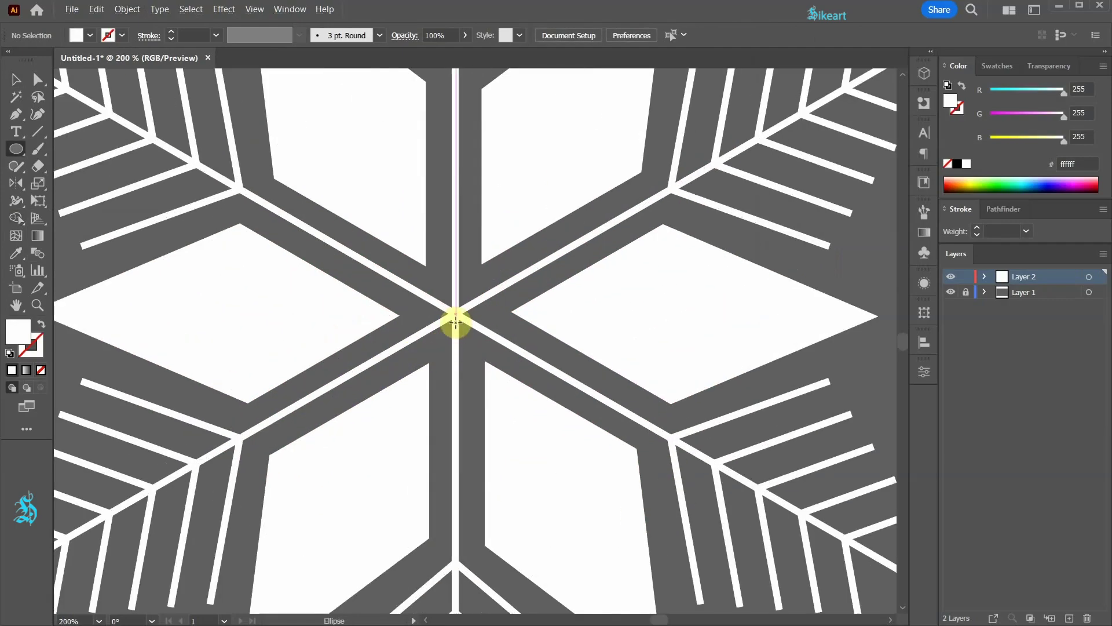
key("l")
left_click_drag(455, 313, 480, 339)
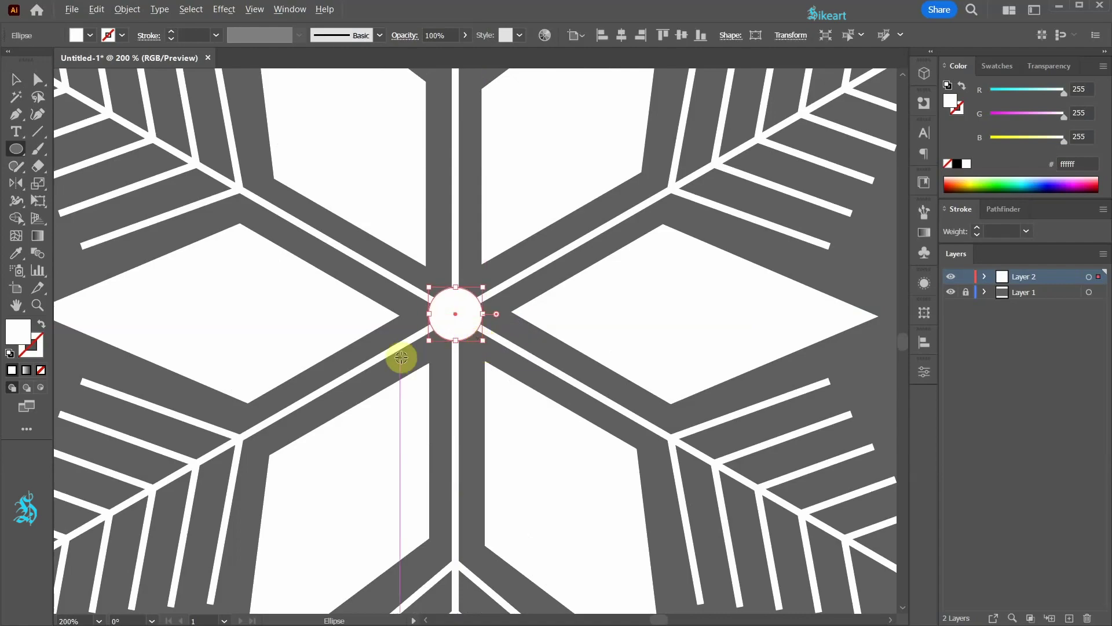
scroll(397, 347, "down", 4)
left_click(617, 373, "ctrl")
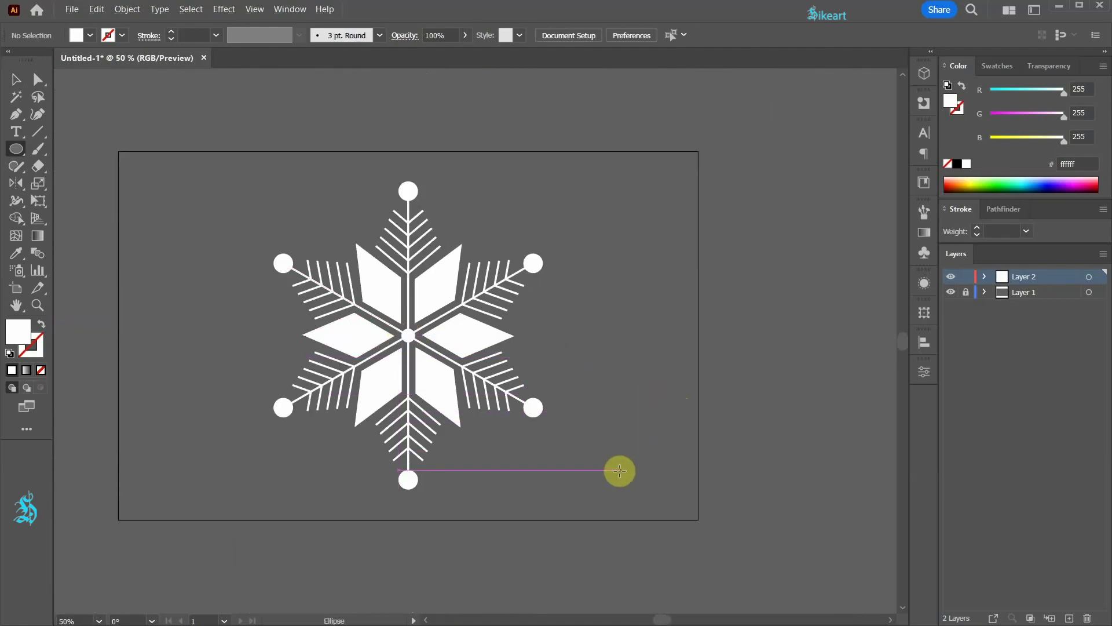
key("ctrl+a")
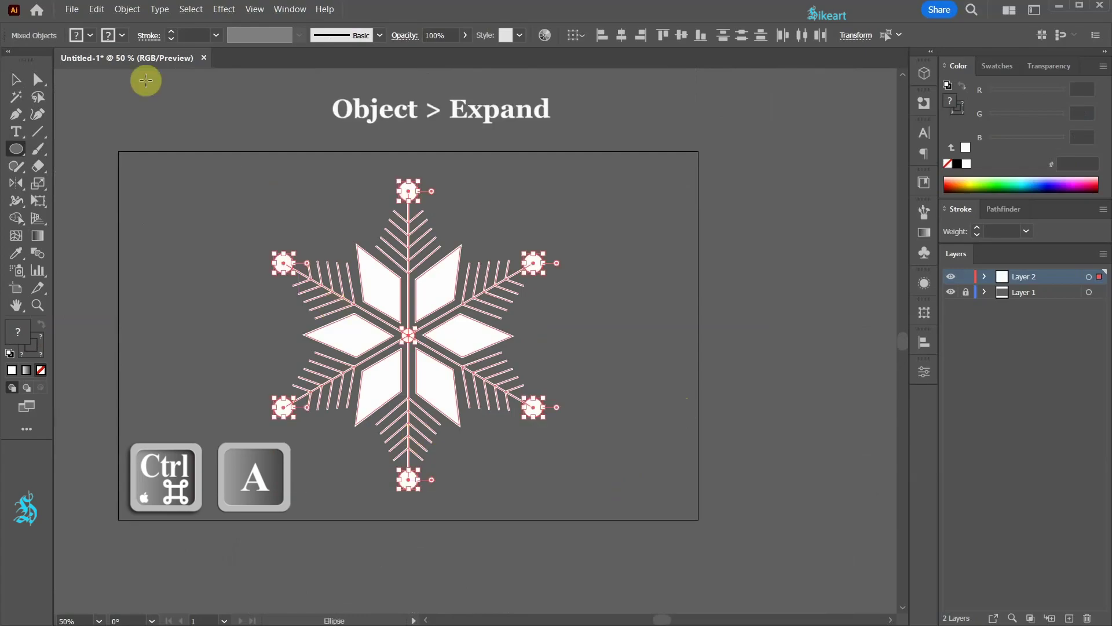
Expand all snowflake parts into filled shapes and merge them with Pathfinder Unite
left_click(126, 10)
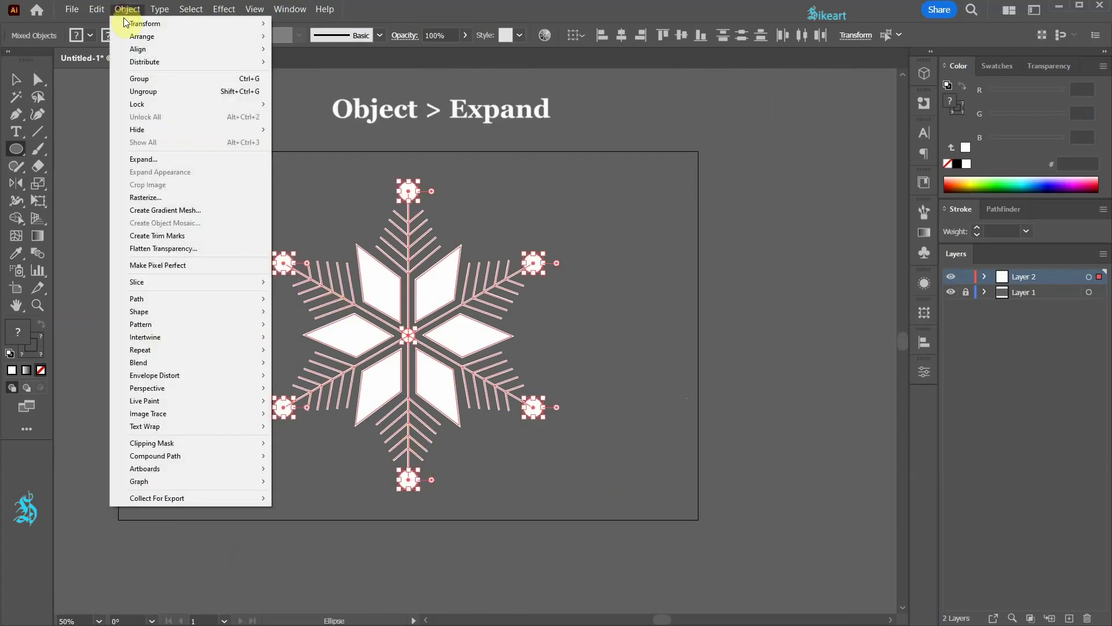
left_click(166, 167)
left_click(788, 252)
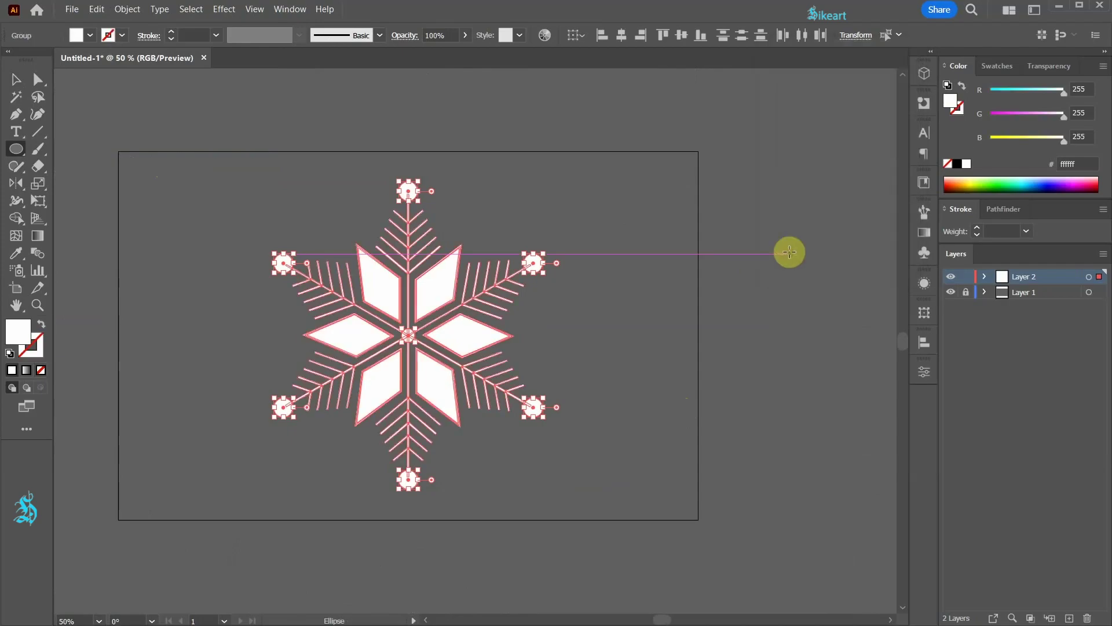
left_click(1001, 209)
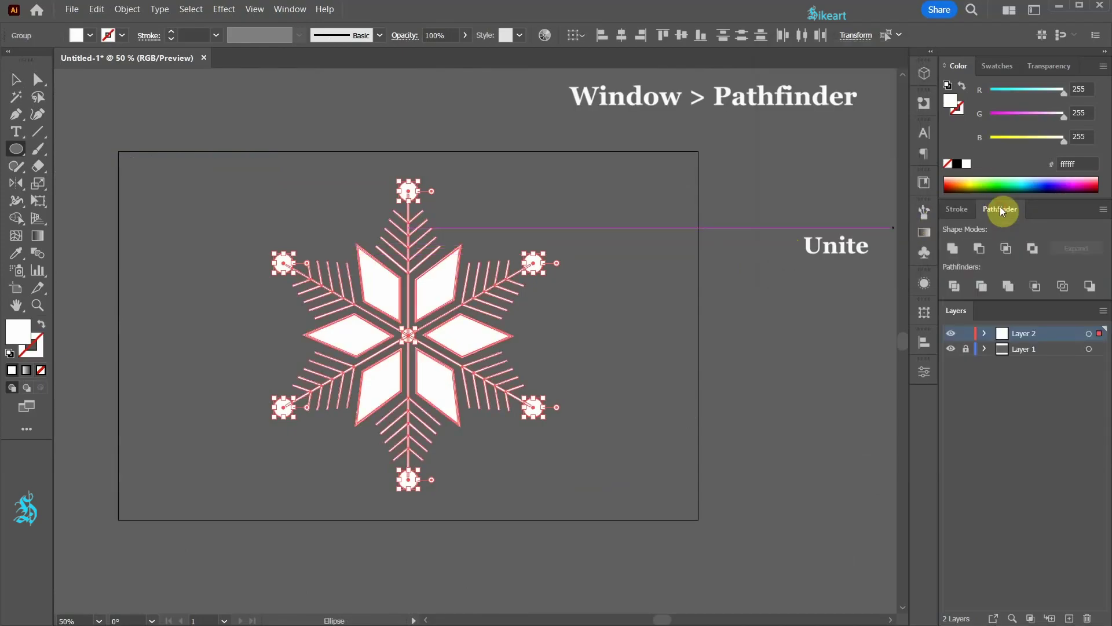
left_click(953, 246)
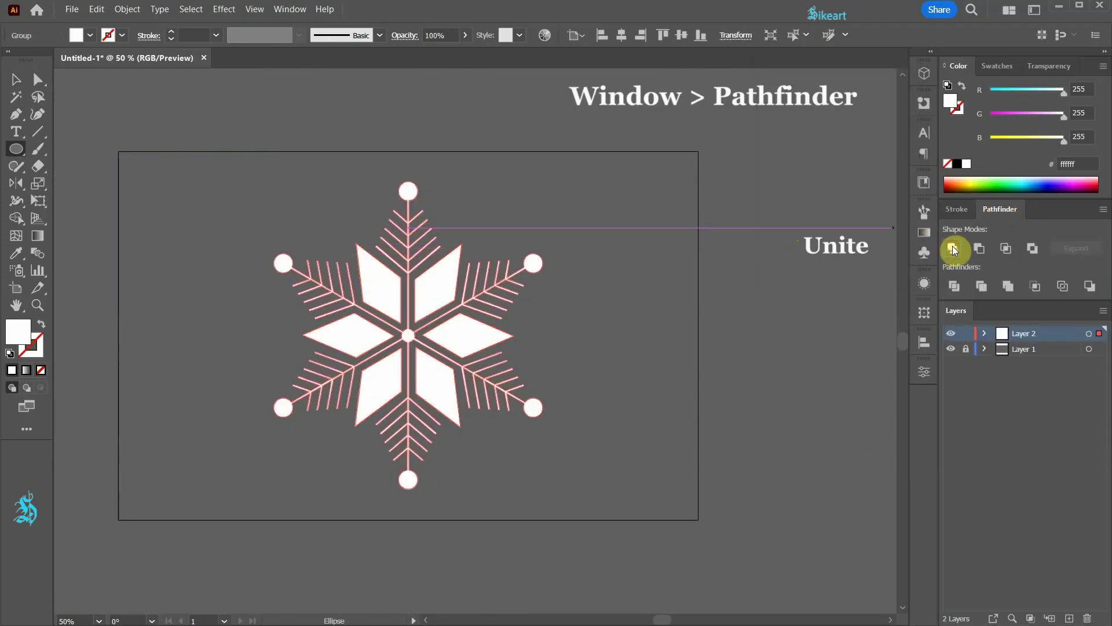
Scale the merged snowflake down proportionally and move it above the artboard's top-right edge
key("v")
left_click(674, 290)
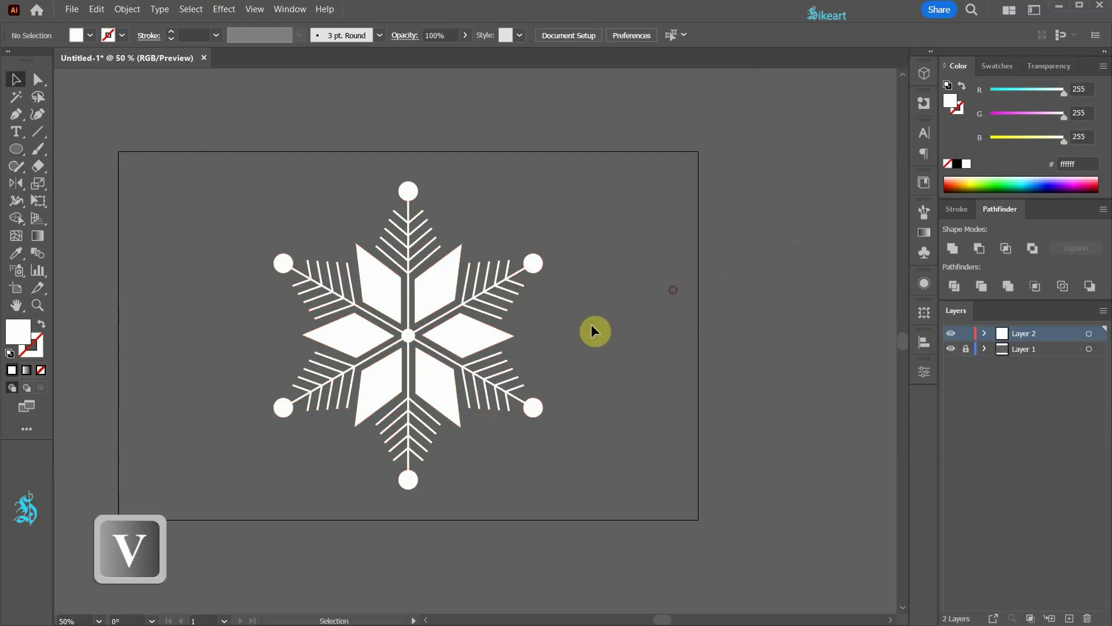
left_click(383, 302)
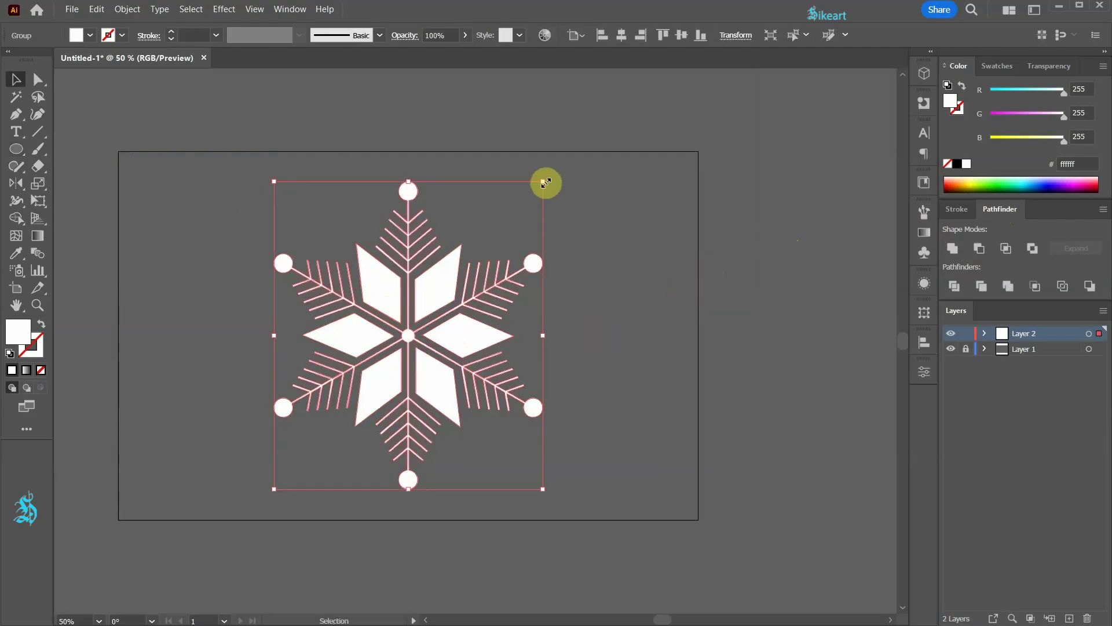
left_click_drag(545, 183, 405, 343)
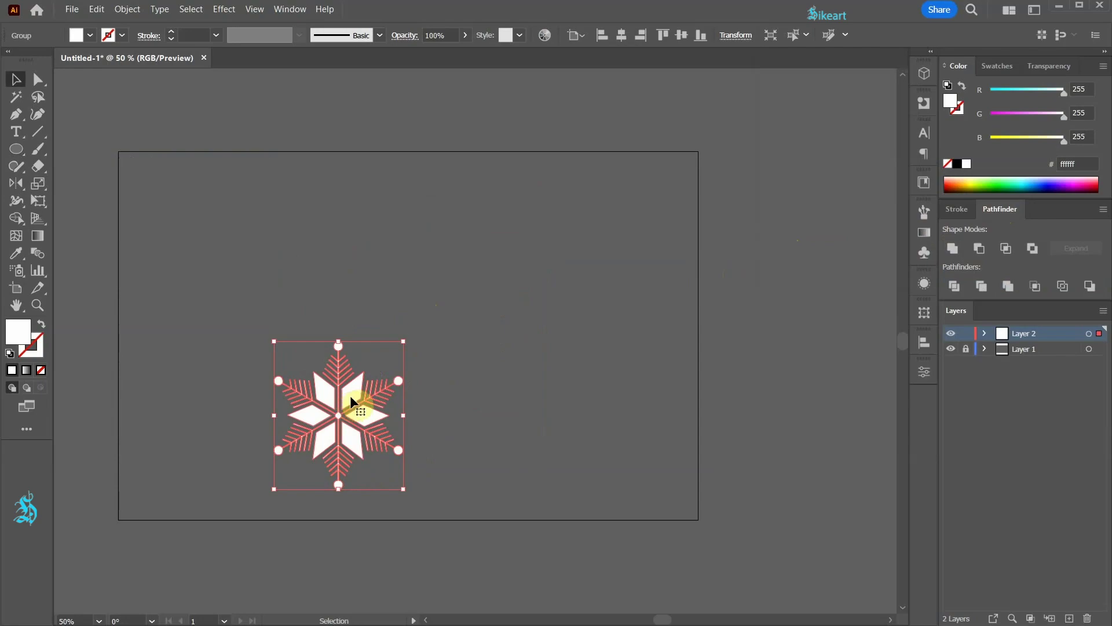
left_click_drag(351, 396, 636, 180)
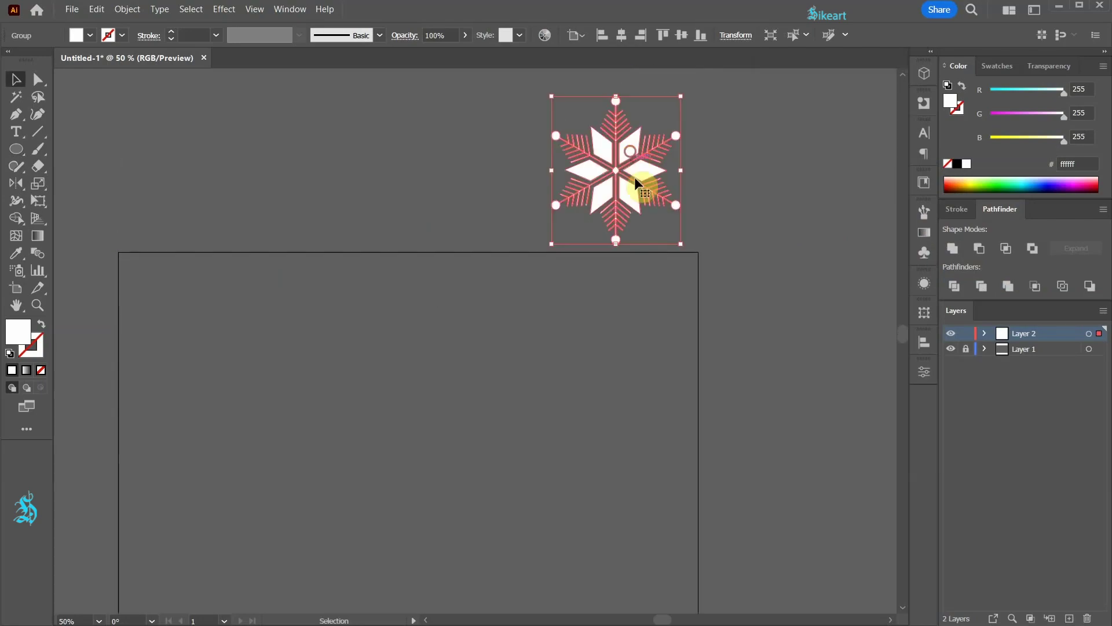
left_click(670, 330)
key("ctrl+0")
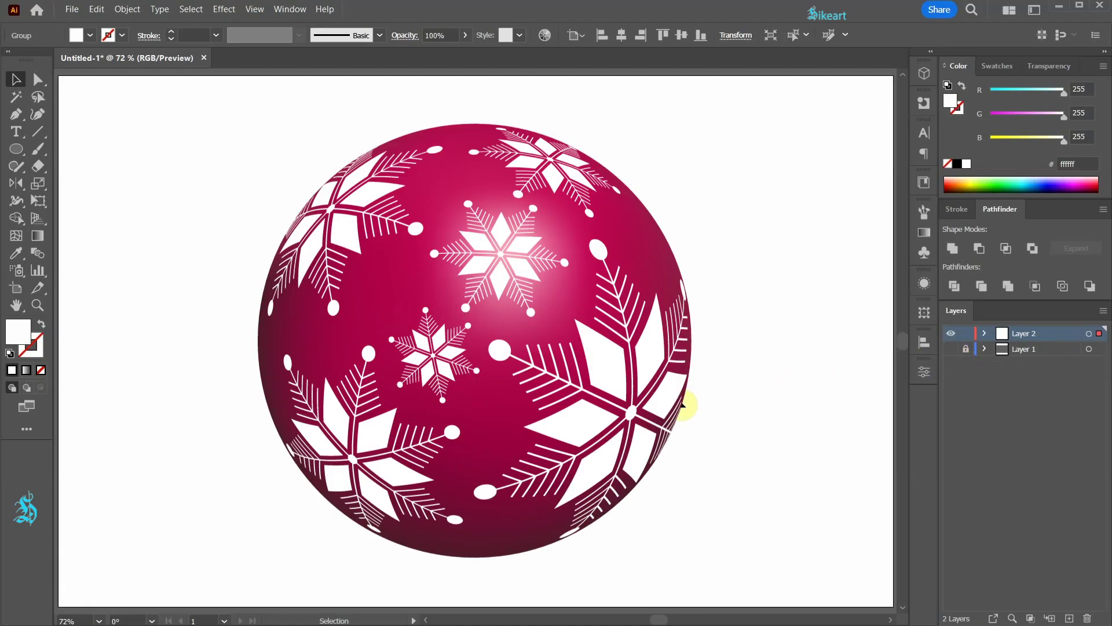
Draw a large circle, about 543.69 px, and fill it with crimson bf0046
key("l")
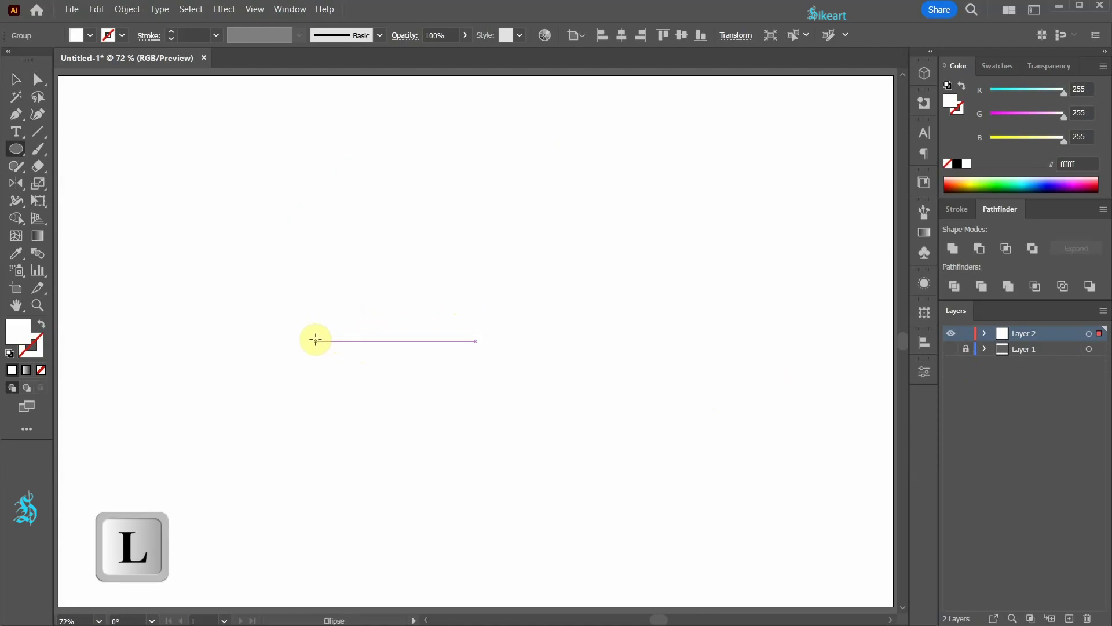
left_click_drag(282, 341, 459, 486)
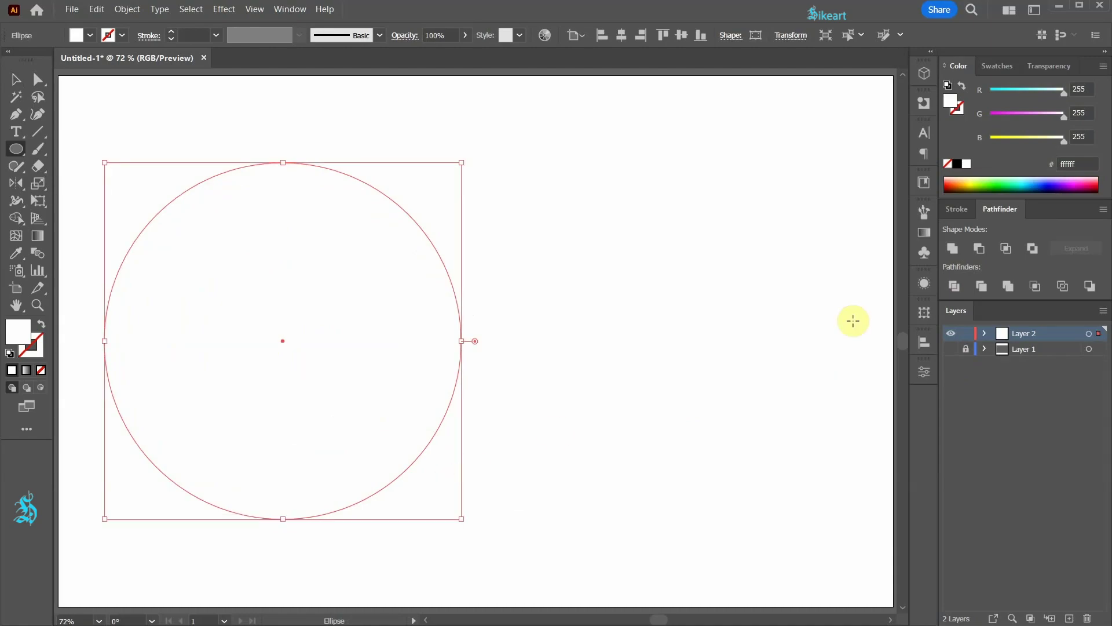
left_click(1093, 181)
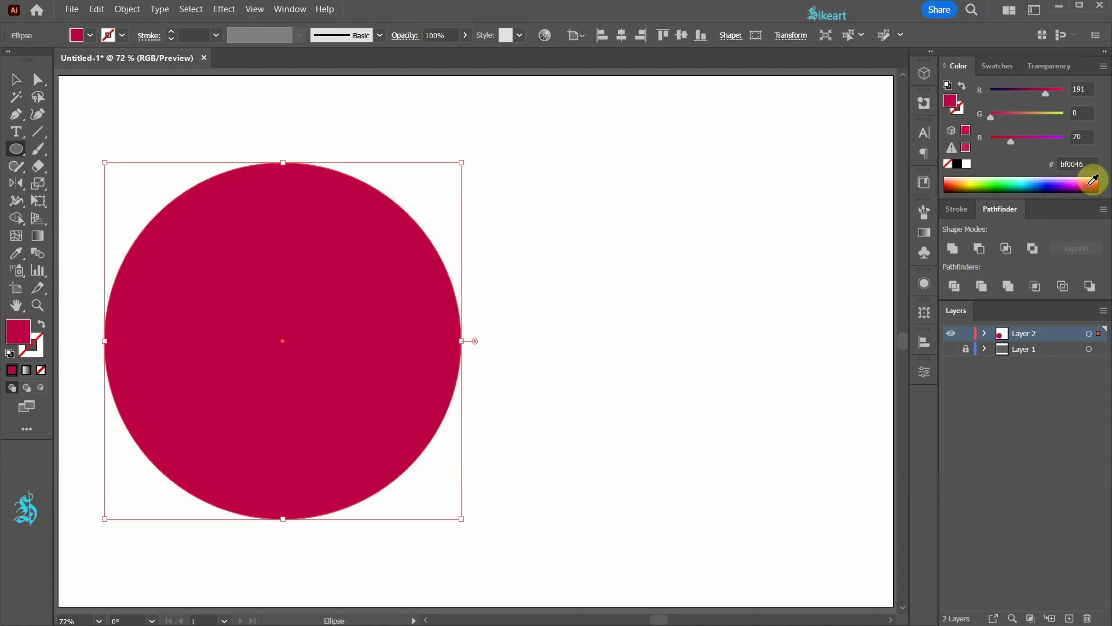
Delete the circle's left anchor and join the open ends into a closed right semicircle
key("a")
left_click(104, 341)
key("Delete")
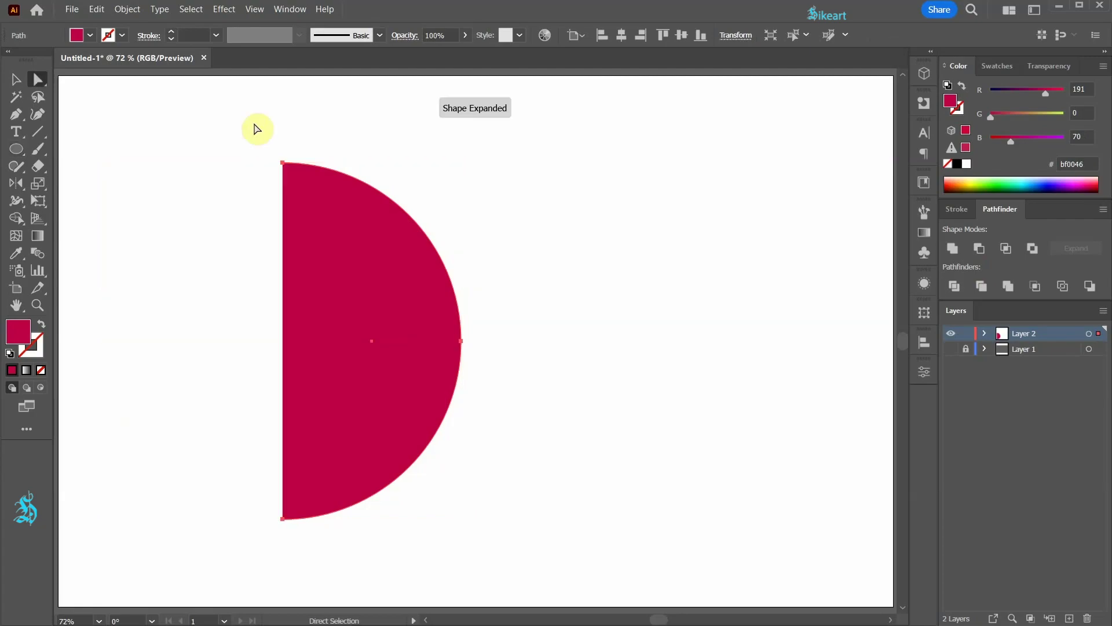
key("ctrl+z")
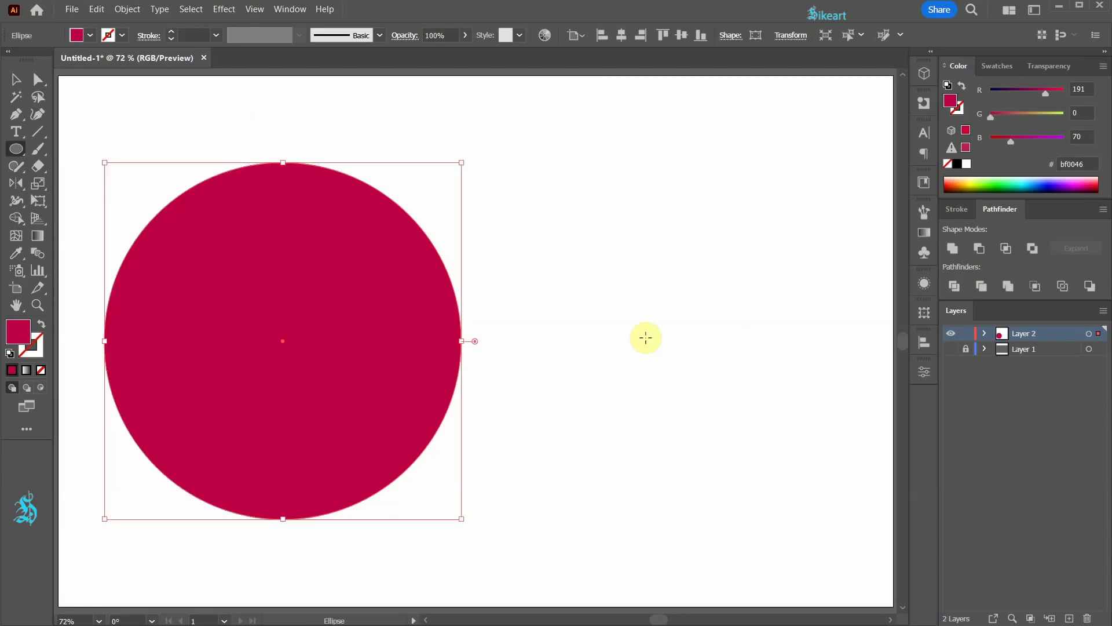
key("a")
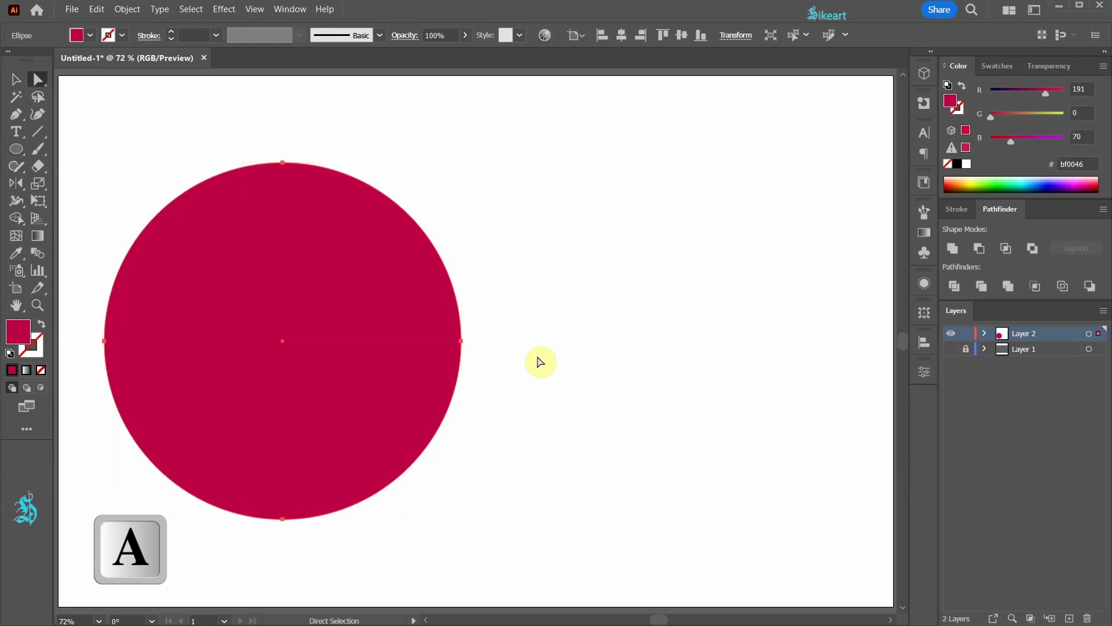
left_click(144, 291)
left_click_drag(76, 285, 137, 409)
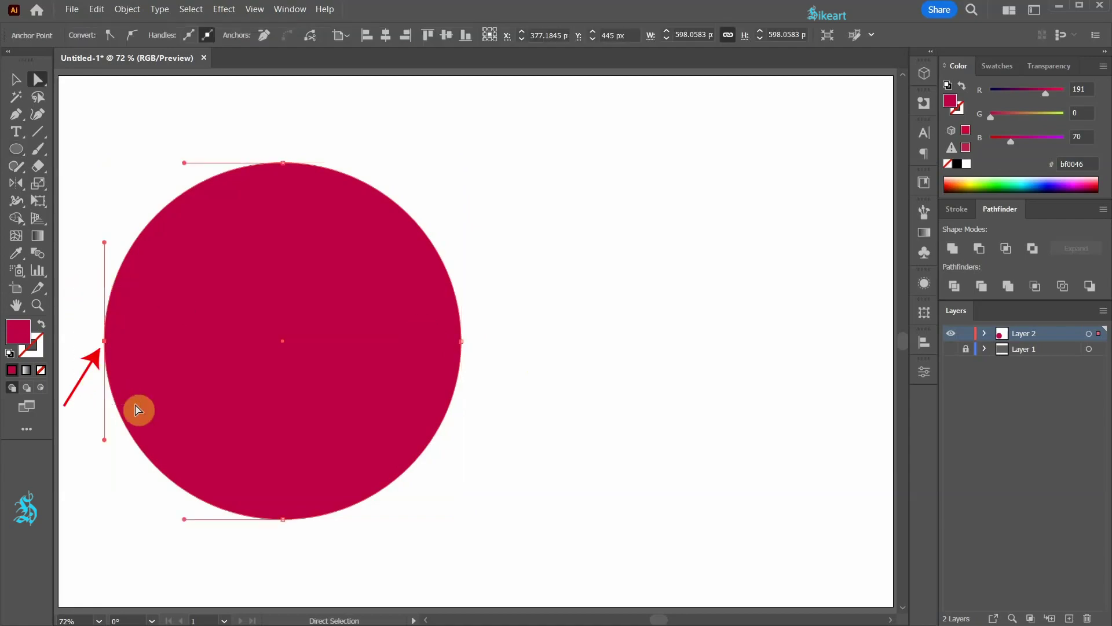
key("Delete")
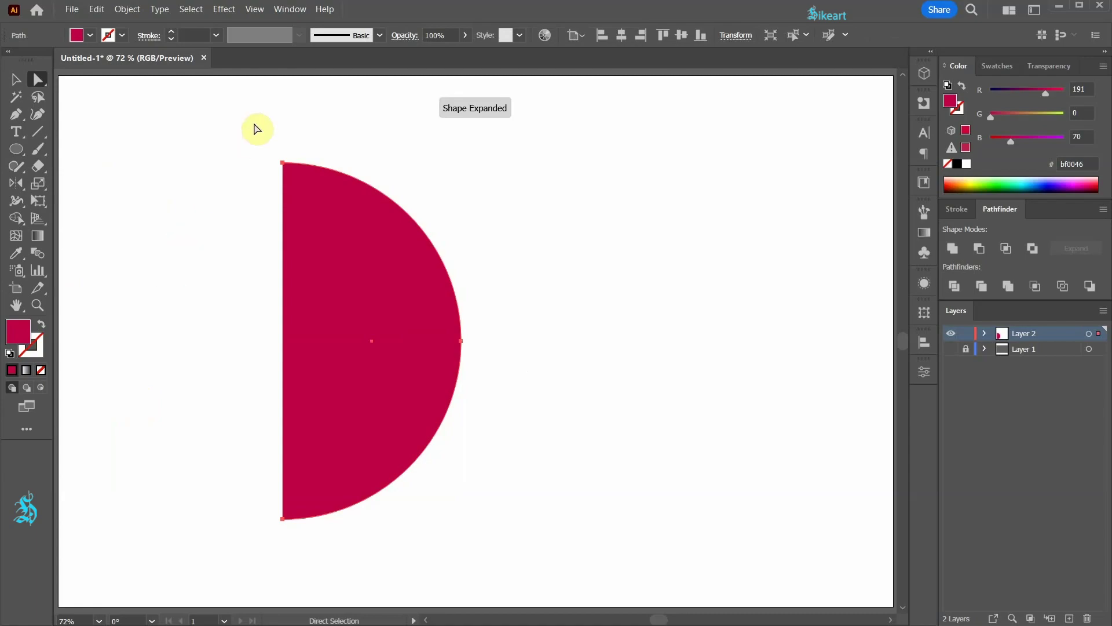
left_click_drag(255, 124, 316, 562)
key("ctrl+j")
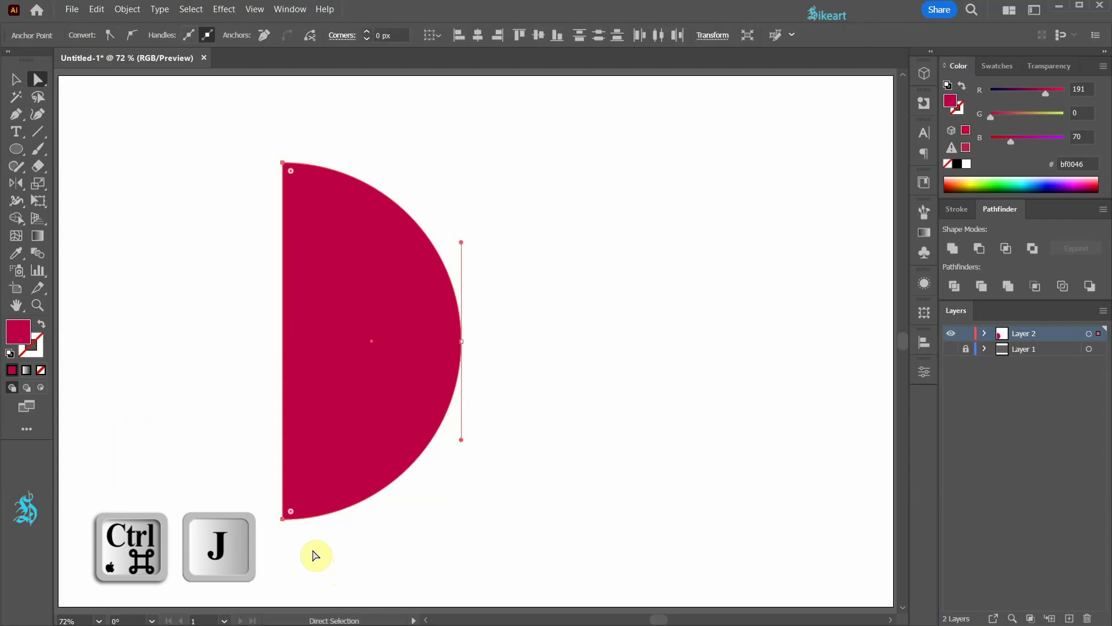
left_click(330, 482)
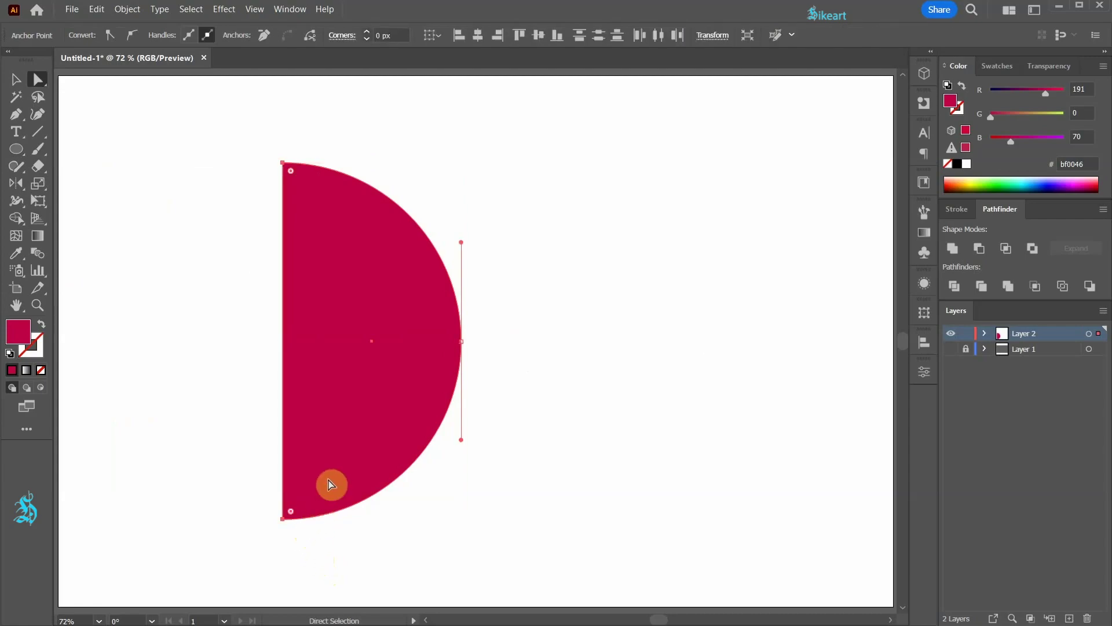
left_click(352, 186)
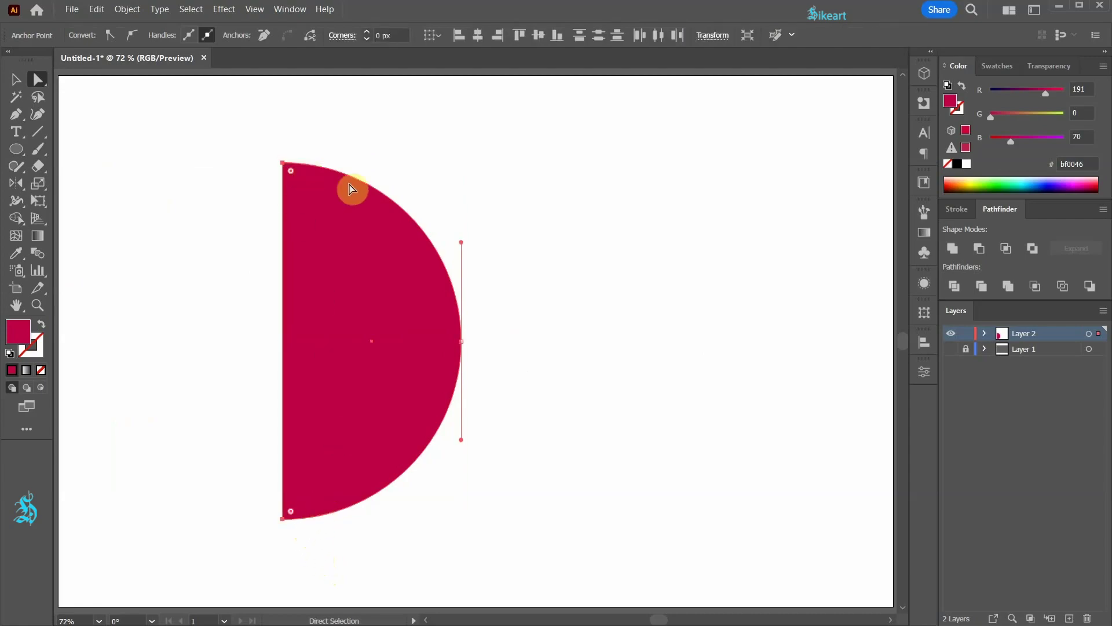
Set Layer 2's layer colour to Black
double_click(1050, 336)
left_click(791, 160)
left_click(737, 310)
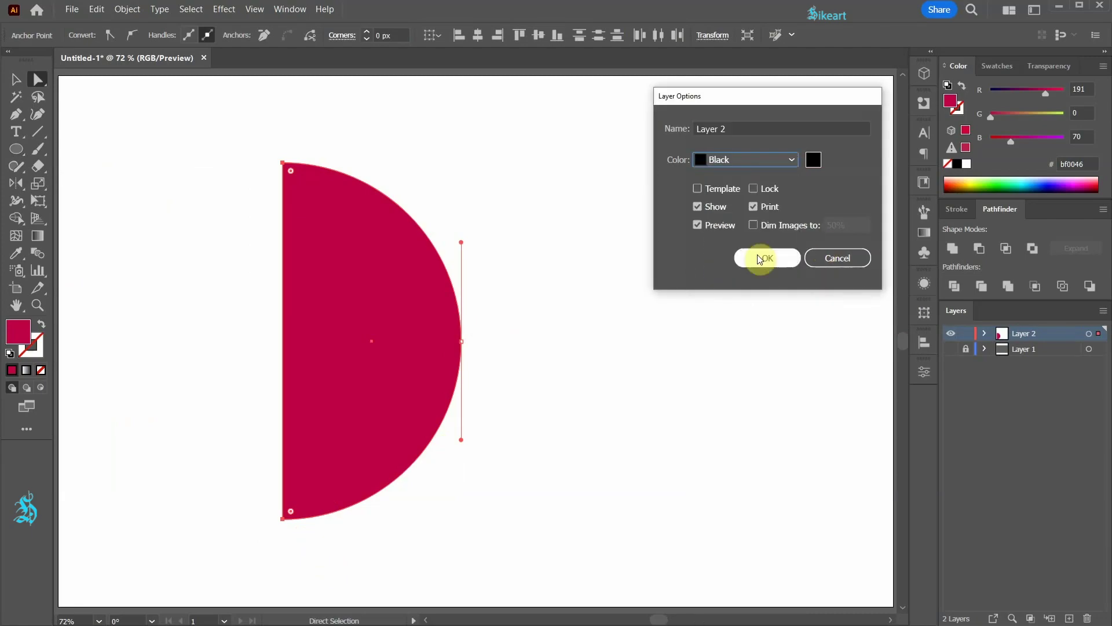
left_click(760, 259)
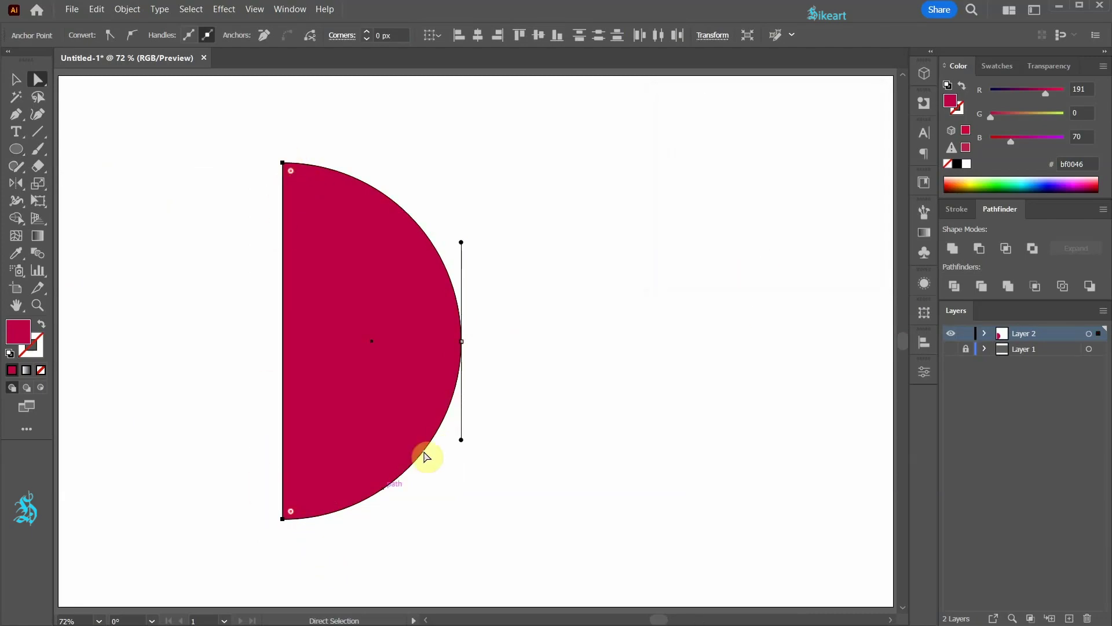
left_click(224, 10)
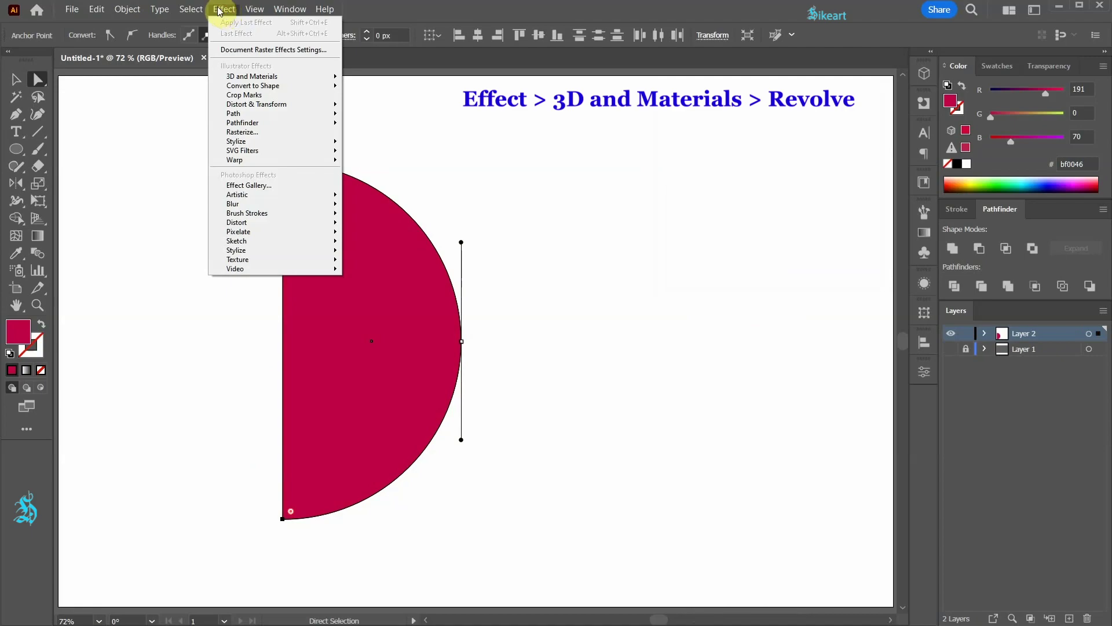
Revolve the semicircle into a 3D sphere with Top Left lighting rotated to -149°
mouse_move(284, 77)
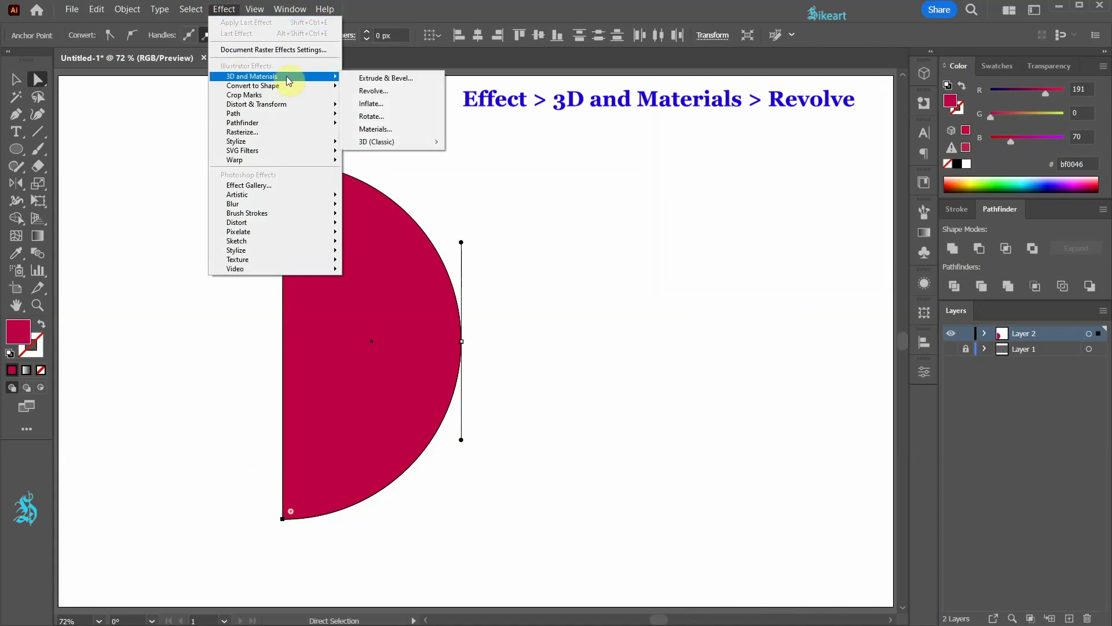
left_click(385, 93)
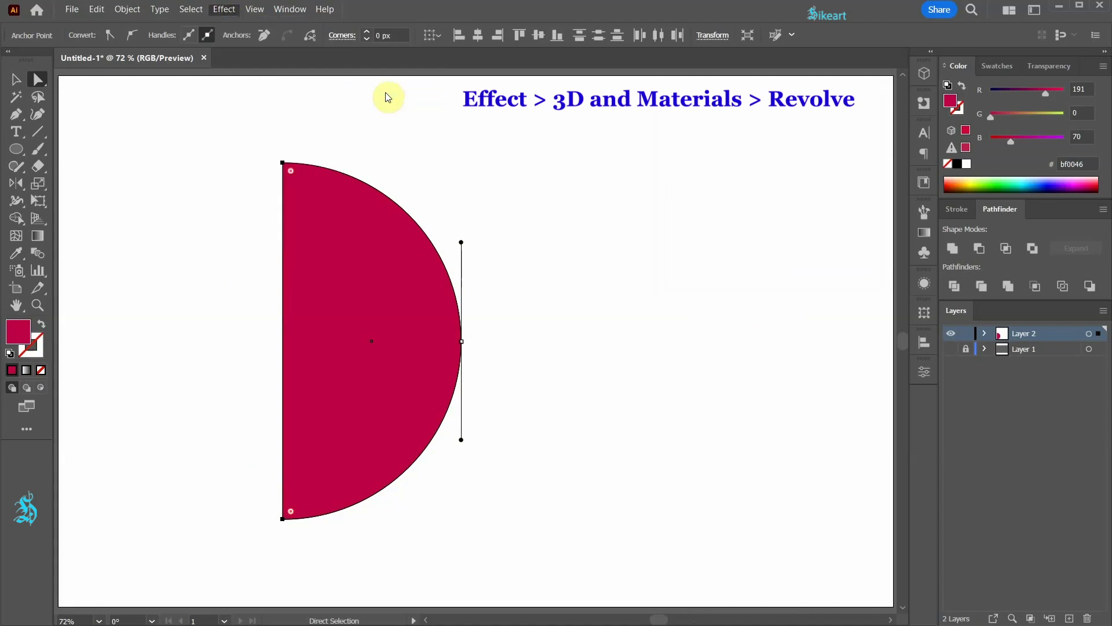
left_click(842, 94)
left_click(837, 148)
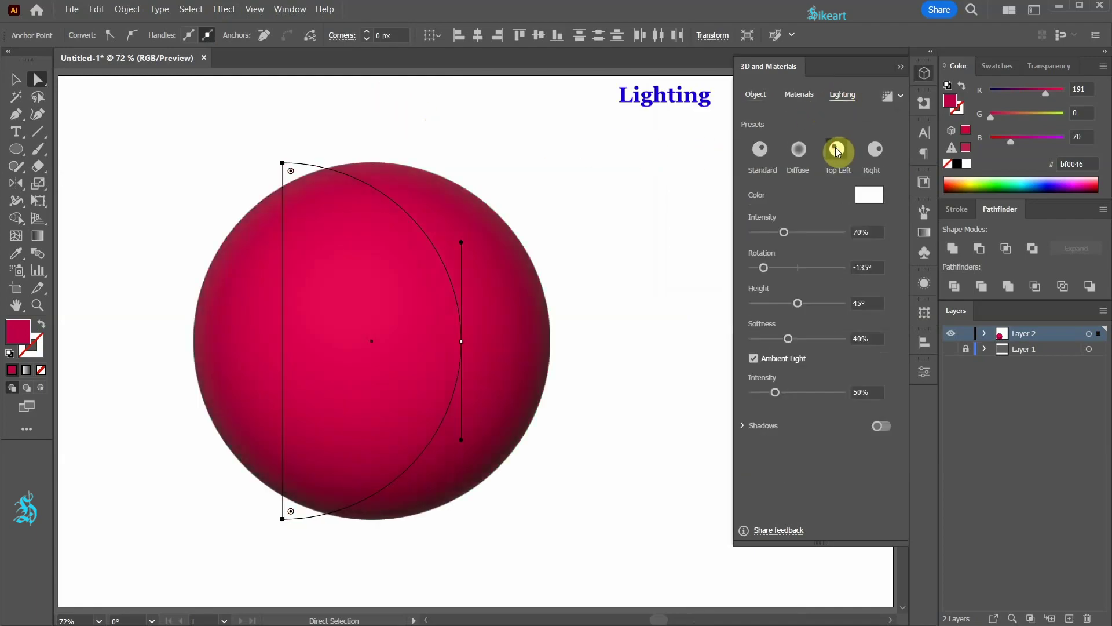
mouse_move(764, 267)
left_mouse_down()
mouse_move(773, 268)
mouse_move(757, 269)
left_mouse_up()
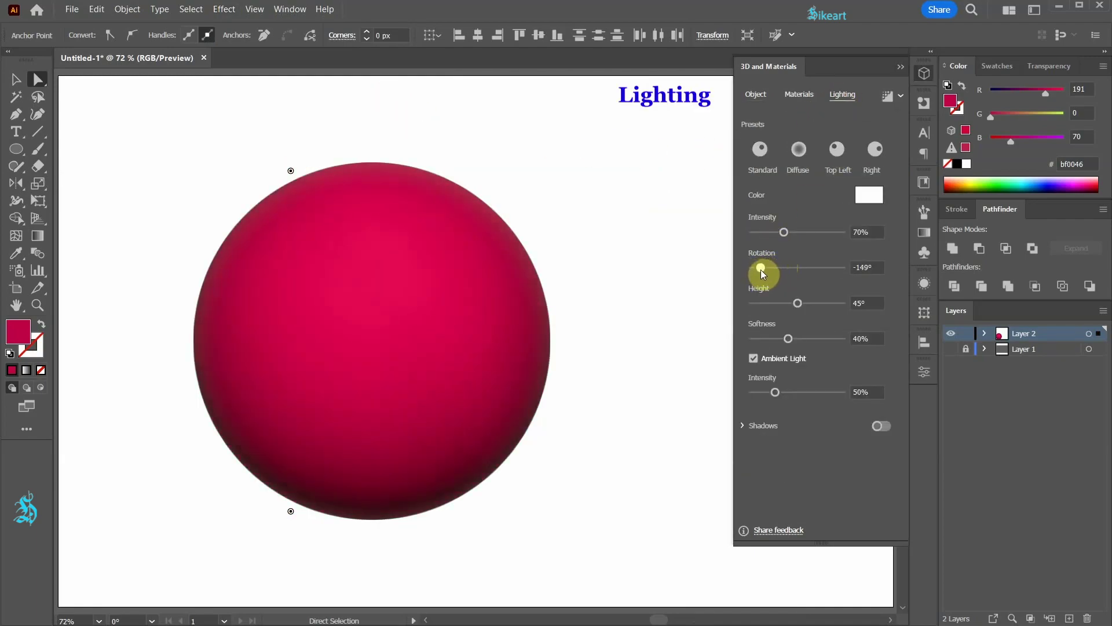
Select the snowflake group and add it to the 3D Materials Graphics library as a single graphic
key("v")
left_click(720, 375)
scroll(497, 288, "right", 5)
scroll(497, 288, "up", 3)
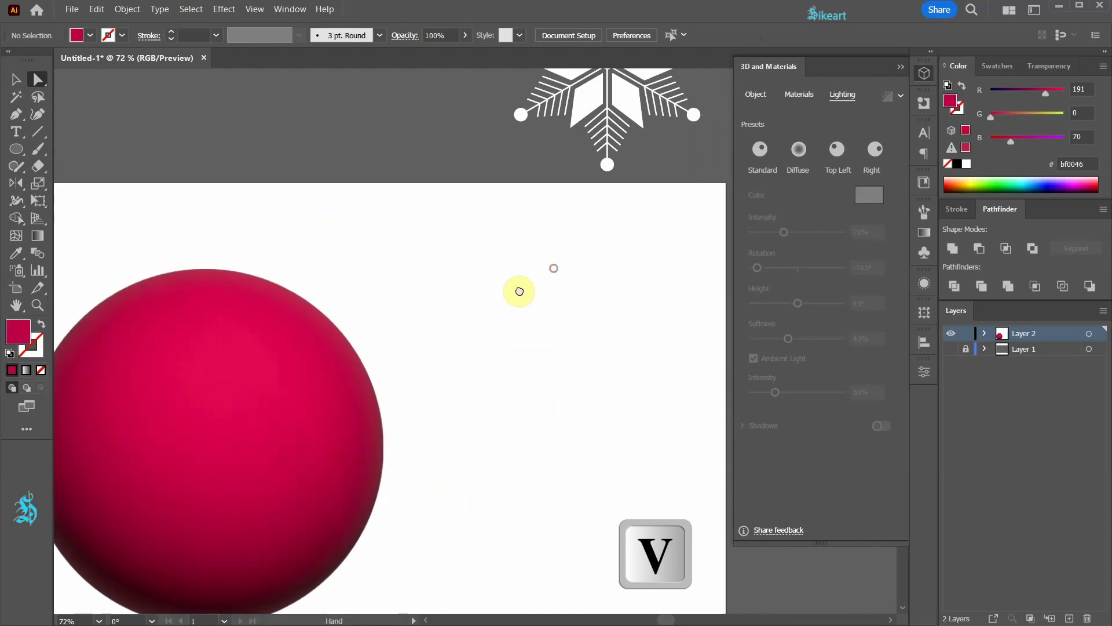
key("v")
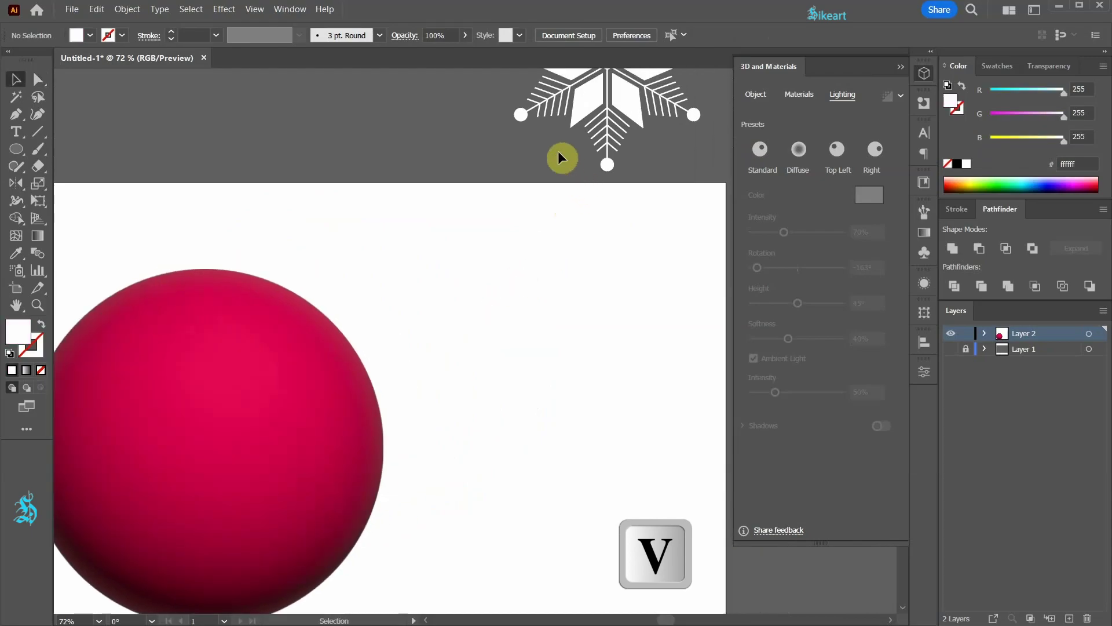
left_click(601, 93)
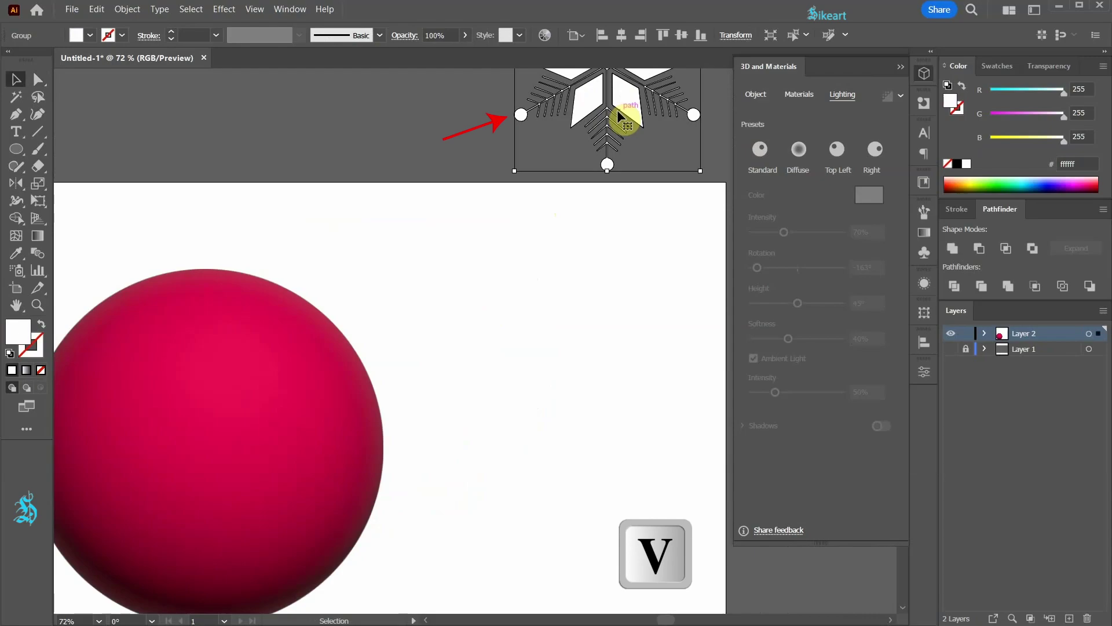
left_click(797, 94)
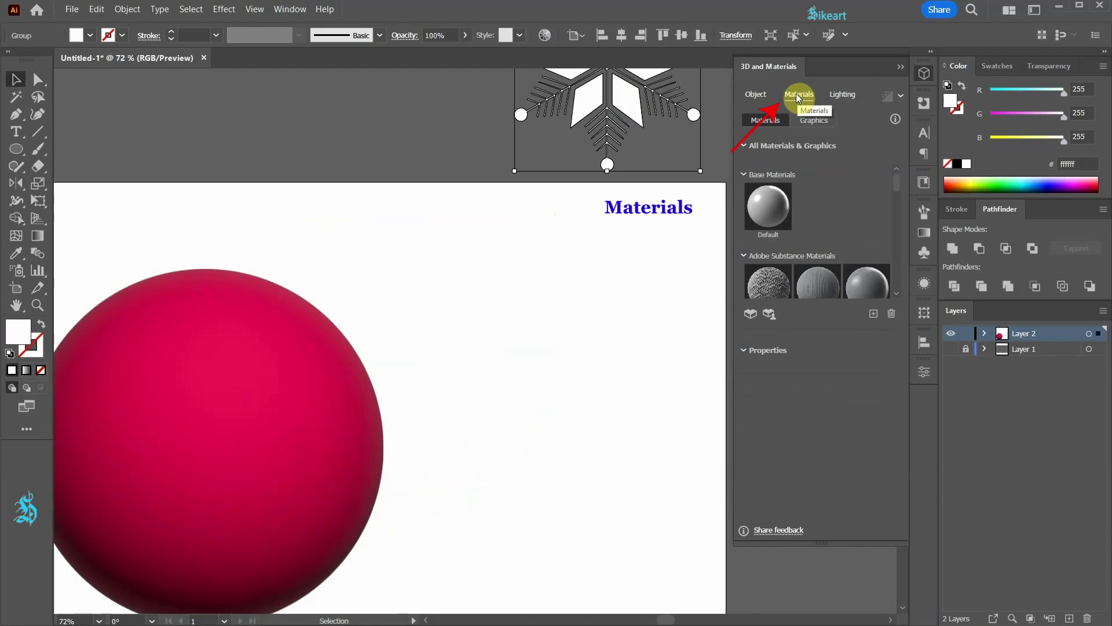
left_click(817, 119)
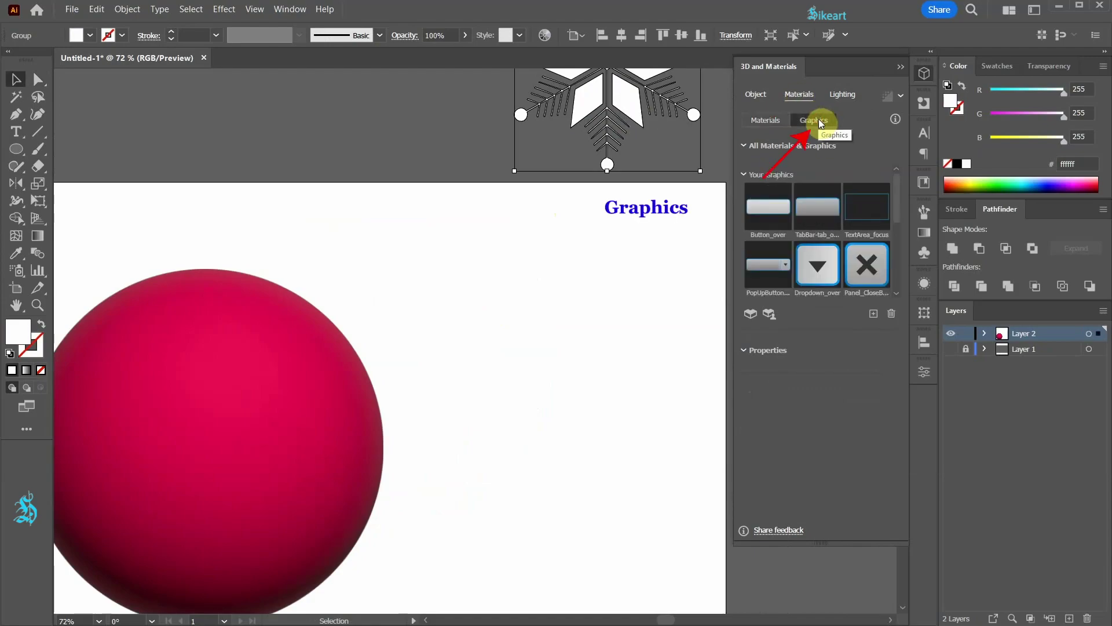
left_click_drag(895, 190, 895, 271)
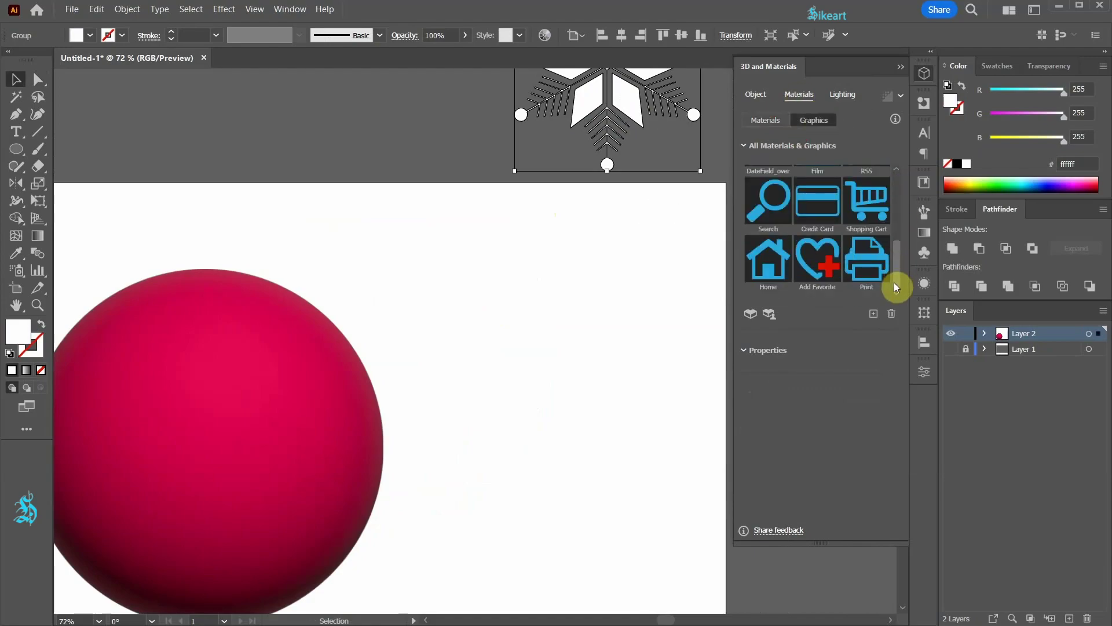
left_click(873, 313)
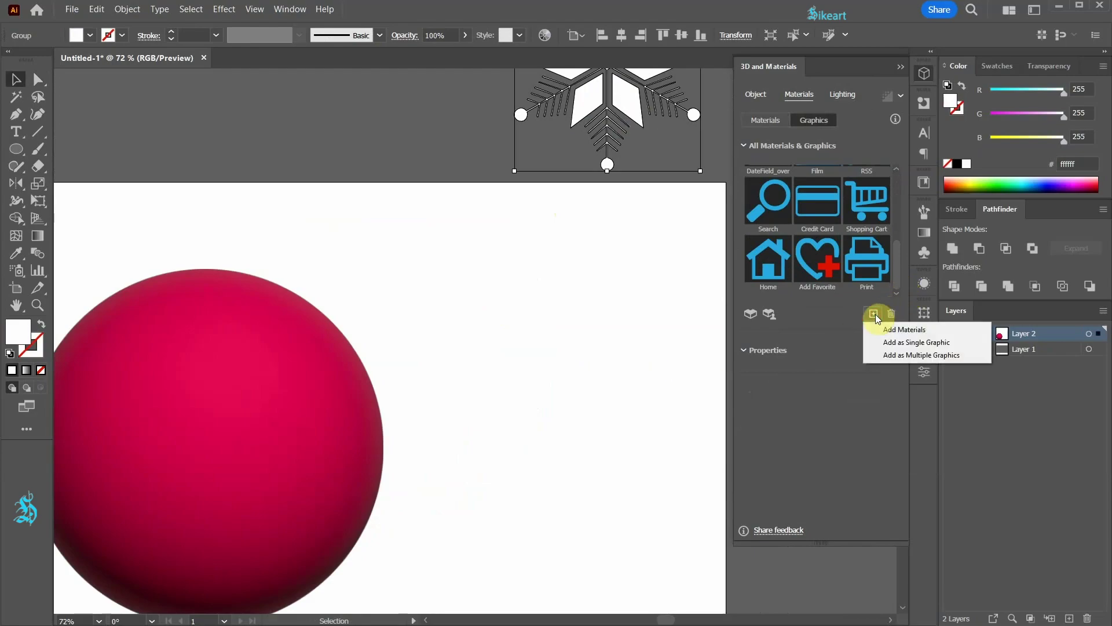
left_click(907, 342)
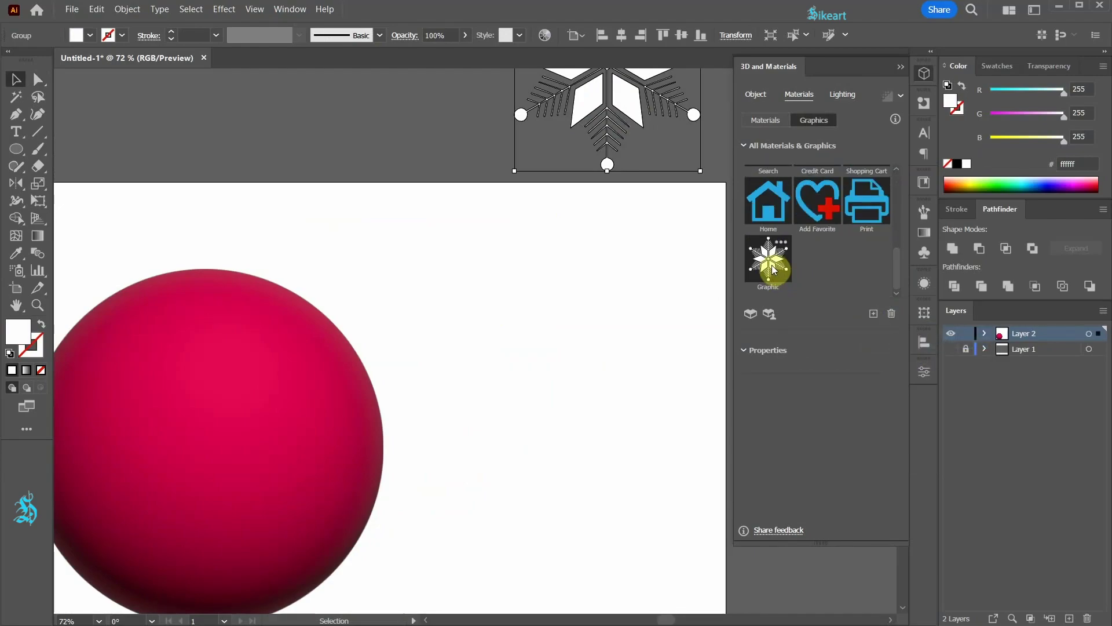
Map the first snowflake graphic onto the sphere, placing it at the upper-left edge
left_click(688, 283)
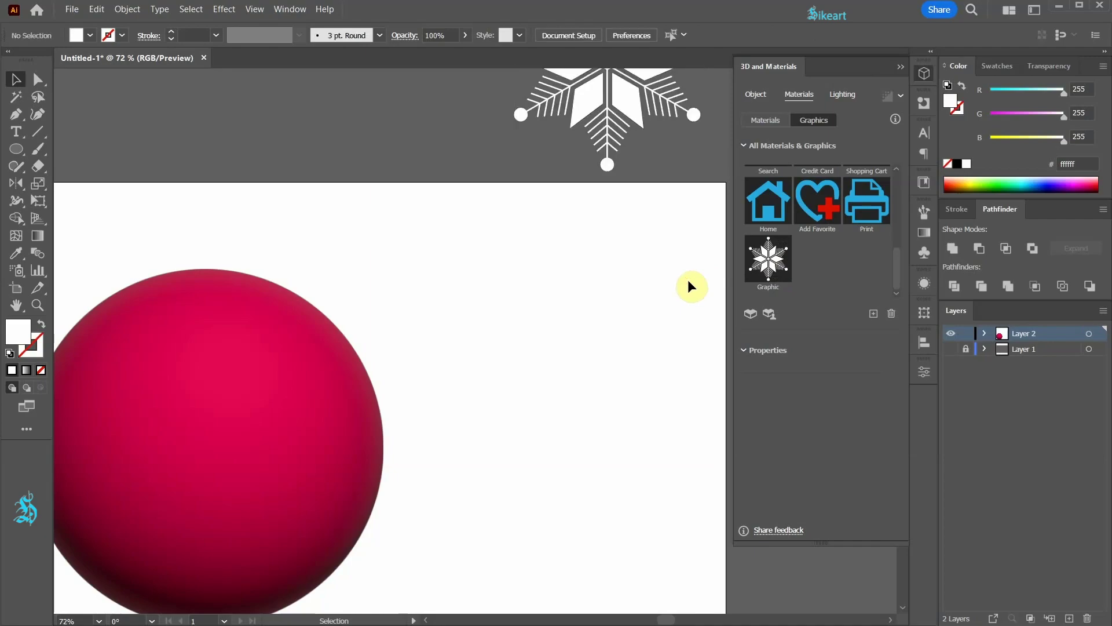
key("ctrl+0")
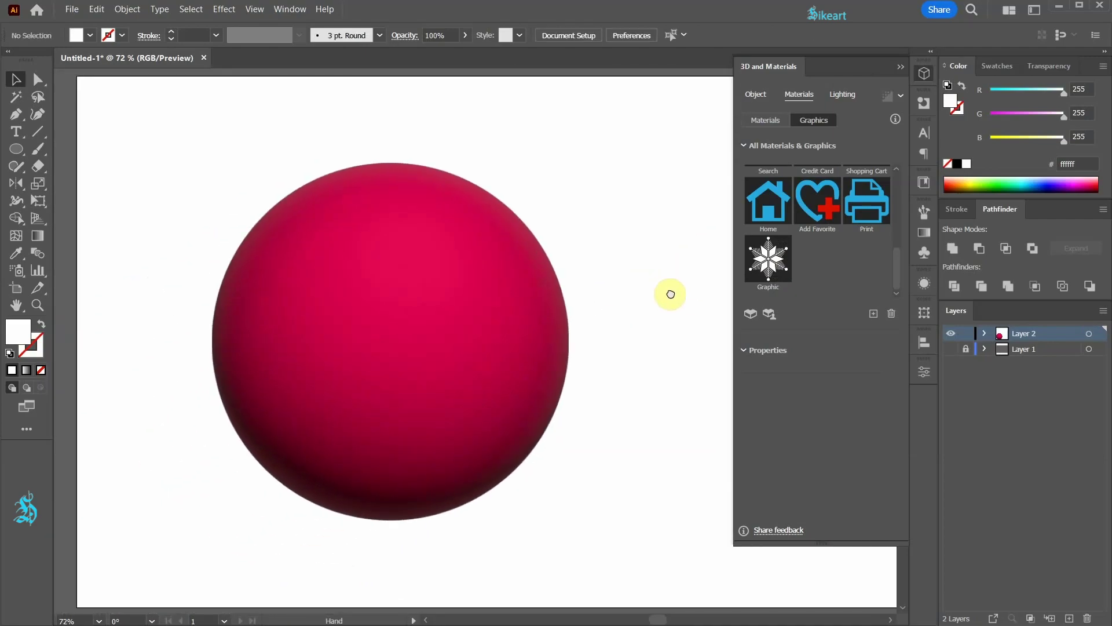
left_click(459, 303)
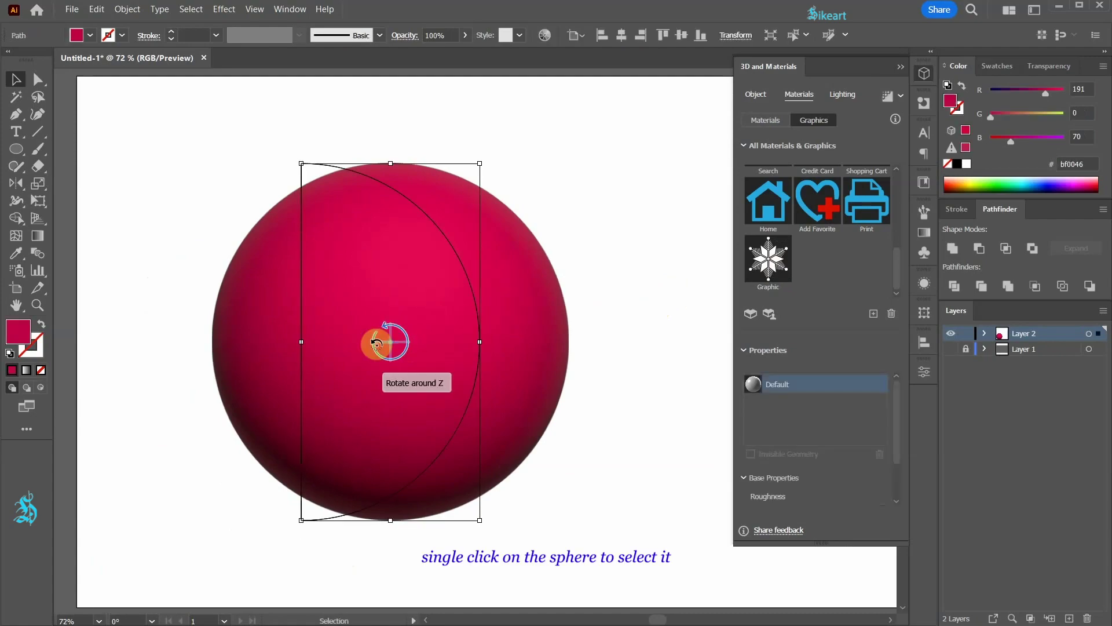
left_click(766, 271)
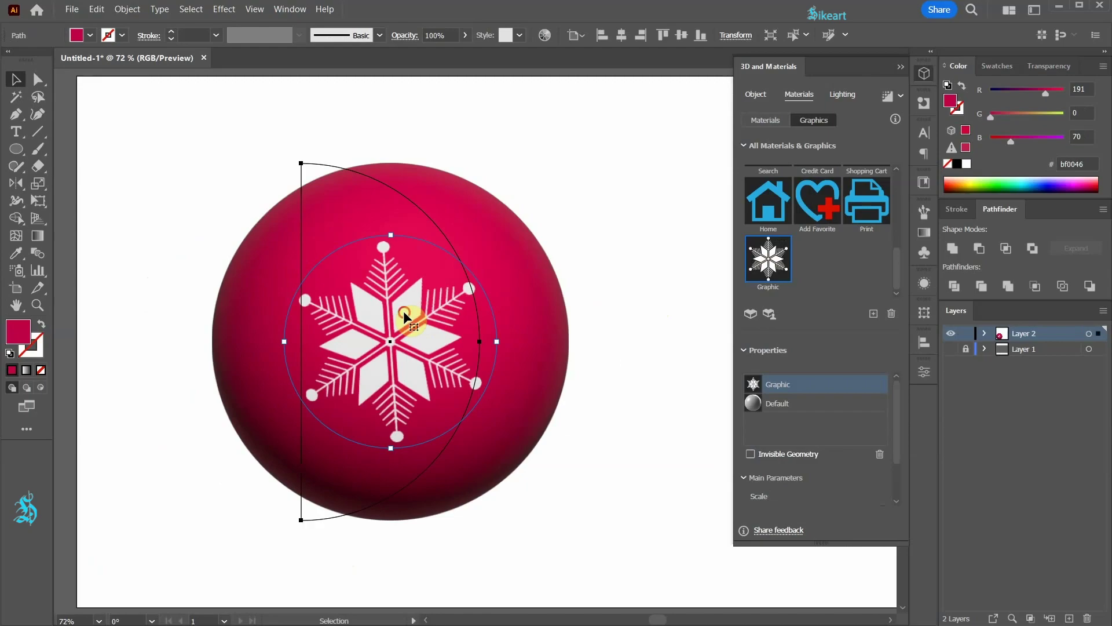
left_click_drag(404, 310, 285, 202)
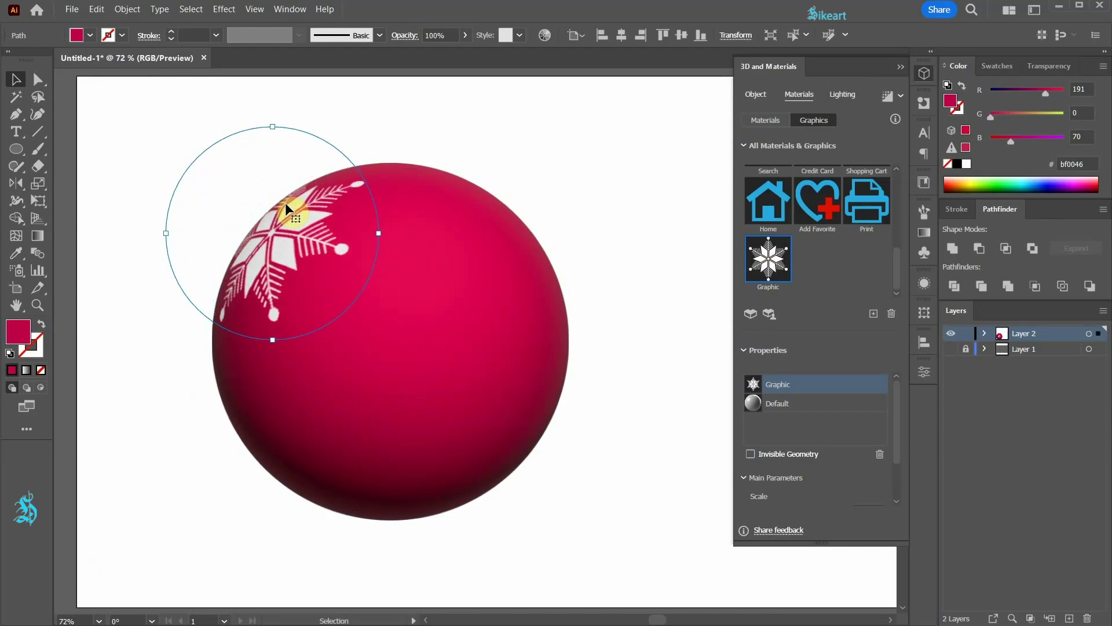
left_click(365, 291)
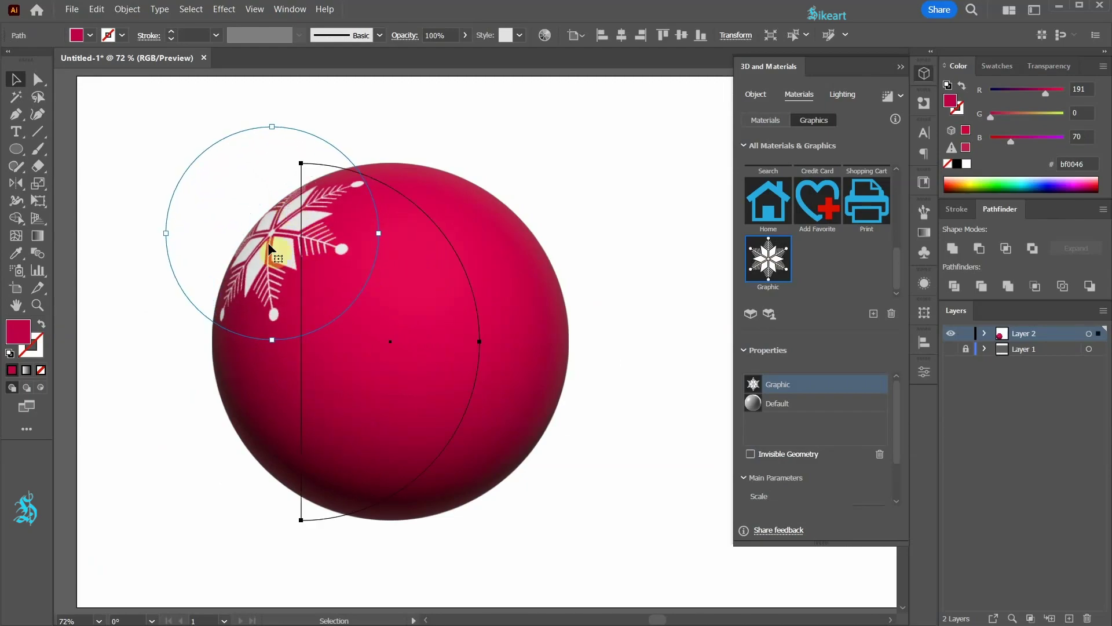
Add a large snowflake at the sphere's lower right and a smaller one at its top
left_click(768, 261)
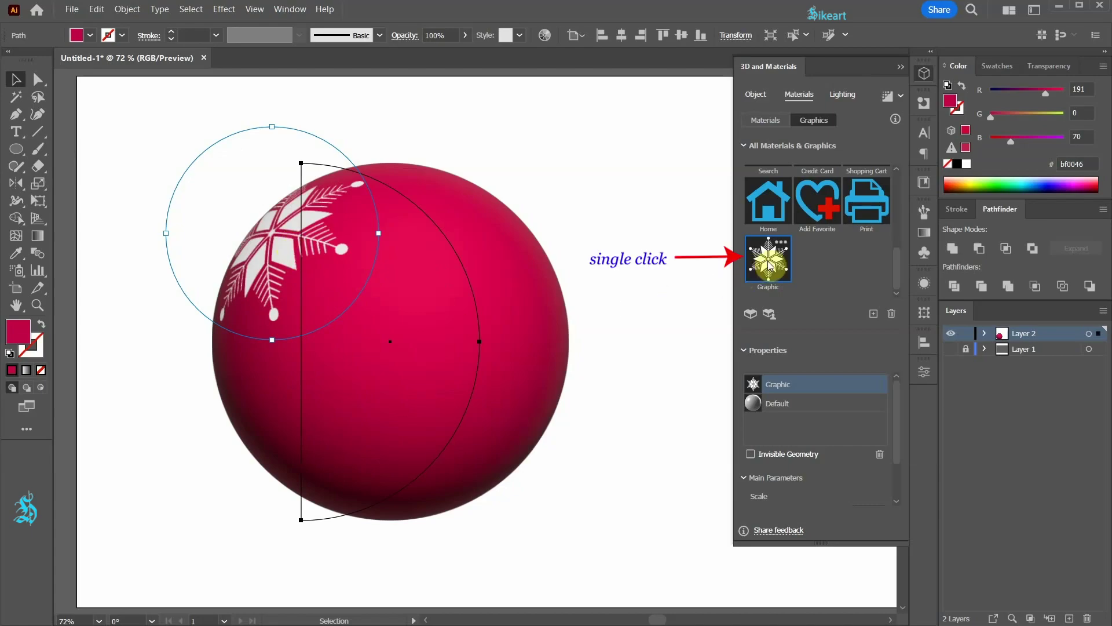
left_click_drag(480, 360, 350, 397)
left_click(494, 373)
left_click_drag(494, 374, 509, 381)
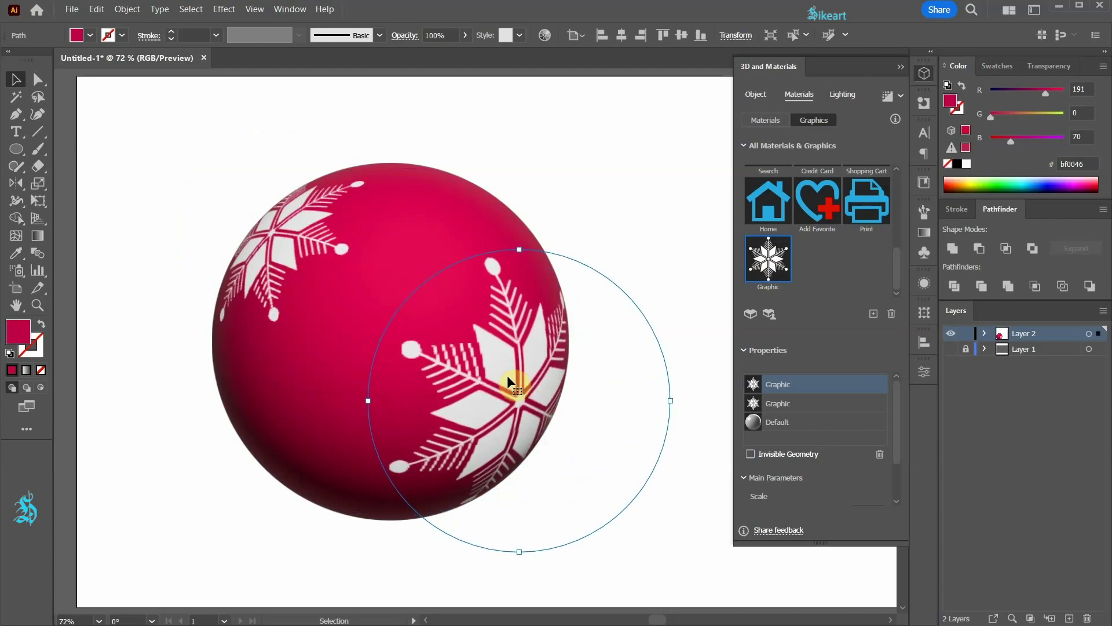
left_click(778, 268)
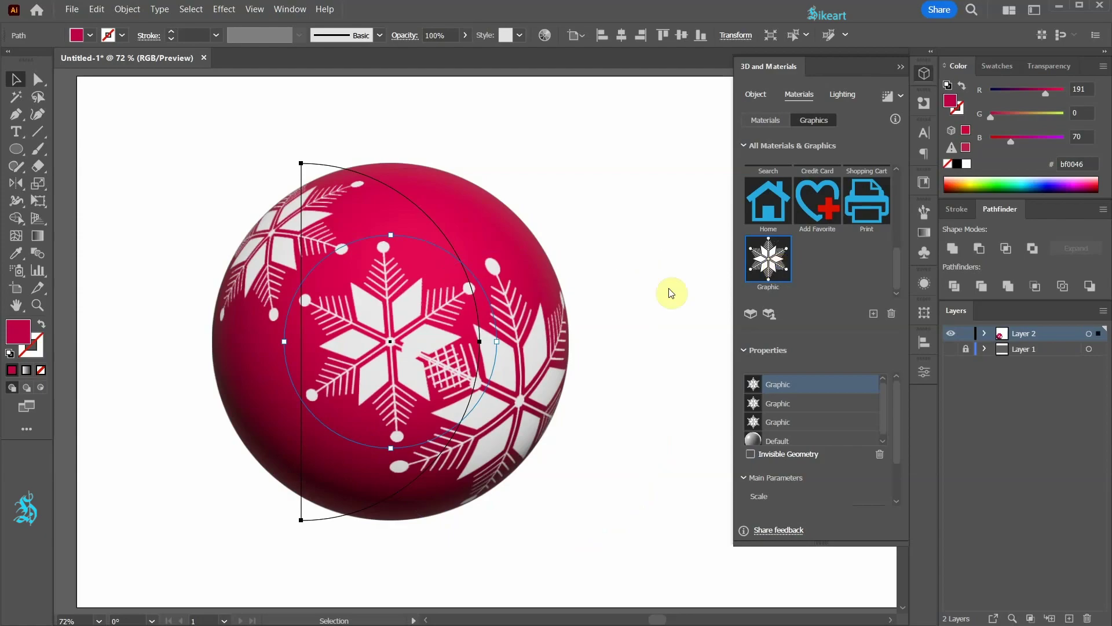
left_click_drag(392, 339, 419, 238)
left_click_drag(530, 212, 508, 200)
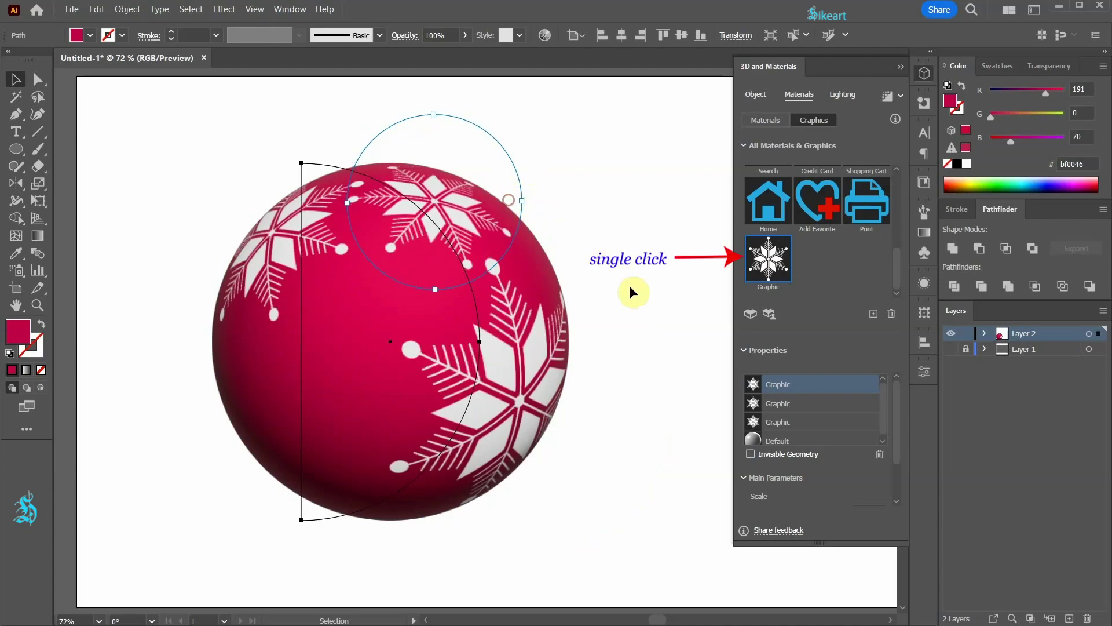
Add more snowflakes at the lower left, upper centre and left, and nudge the top one down-left
left_click(756, 272)
left_click_drag(460, 335, 298, 409)
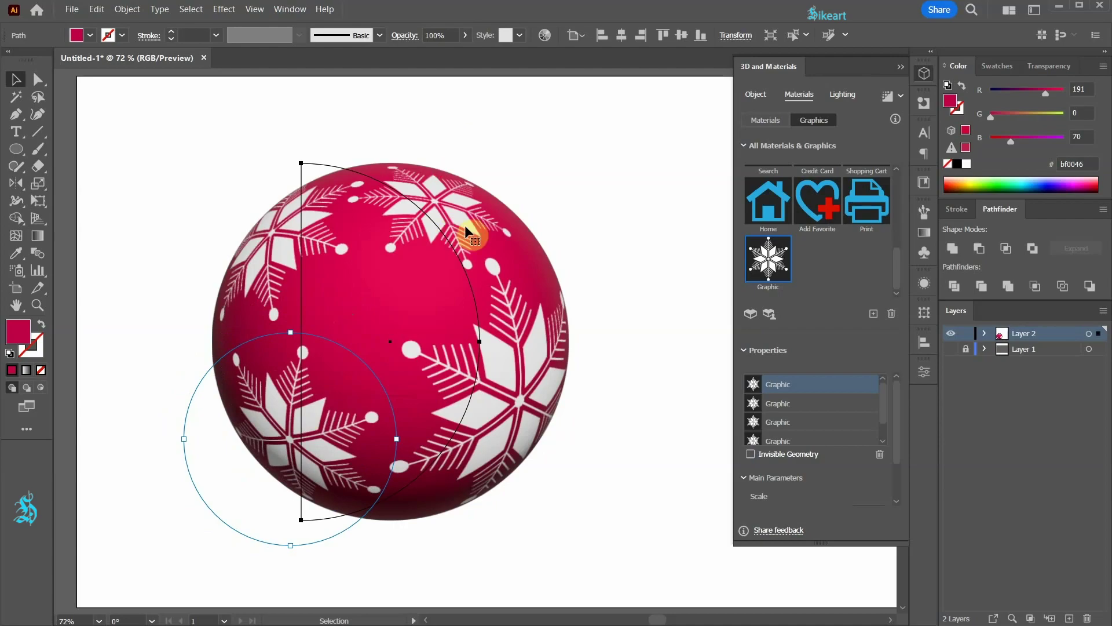
left_click(811, 403)
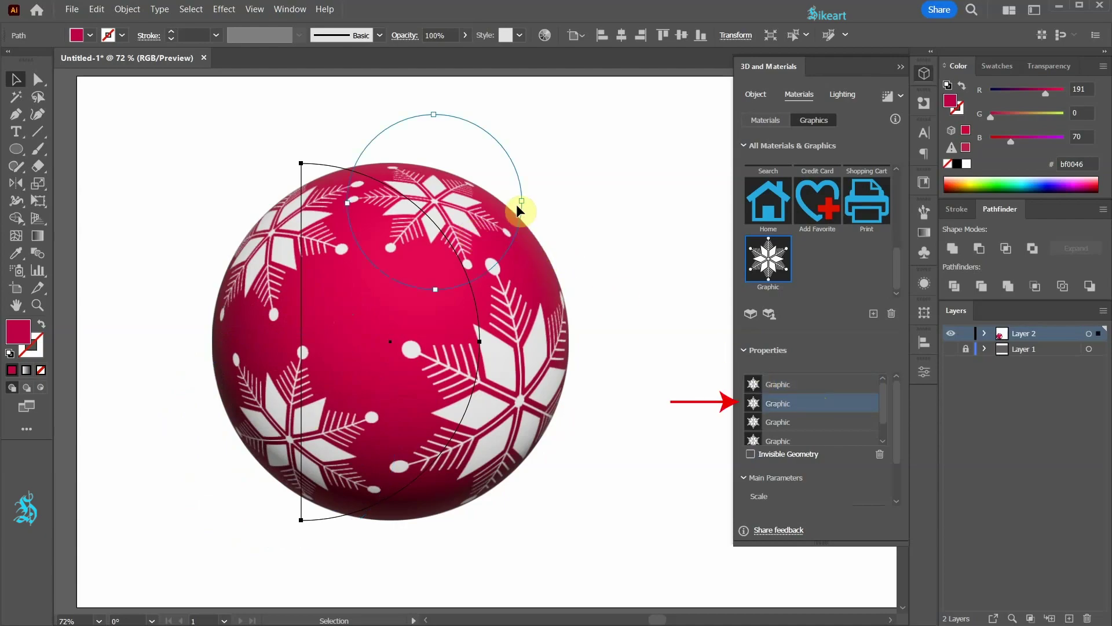
left_click_drag(521, 211, 470, 206)
left_click(769, 269)
left_click_drag(496, 341, 414, 264)
left_click(769, 269)
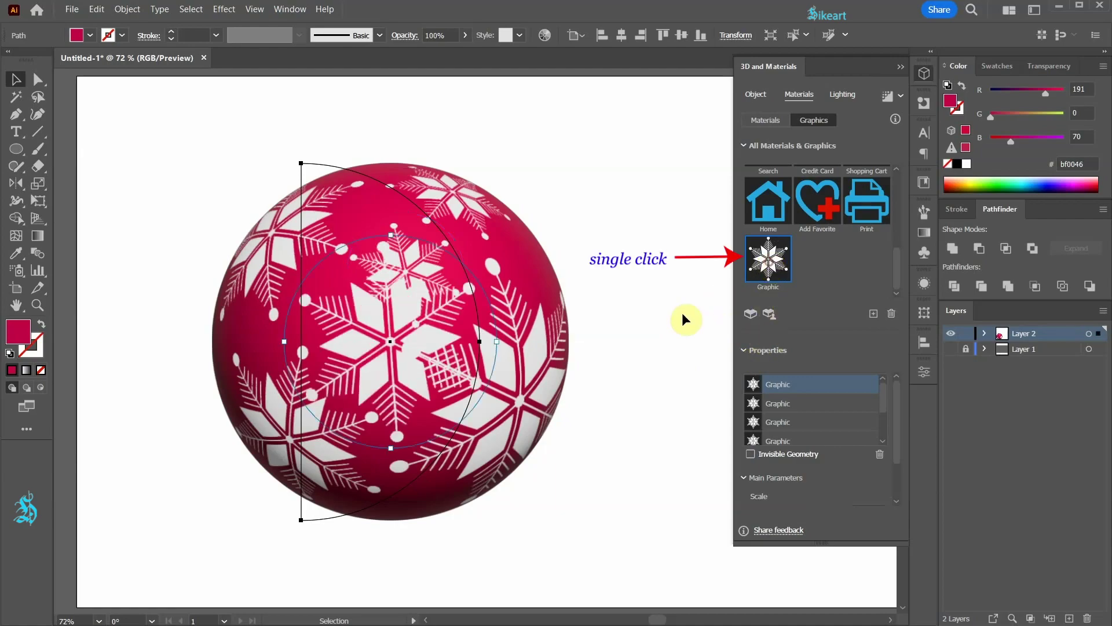
left_click_drag(496, 340, 420, 343)
left_click_drag(388, 351, 362, 363)
Enlarge and rotate the small snowflake about 15° clockwise, and rotate the upper one counter-clockwise
left_click(637, 435)
left_click(356, 354)
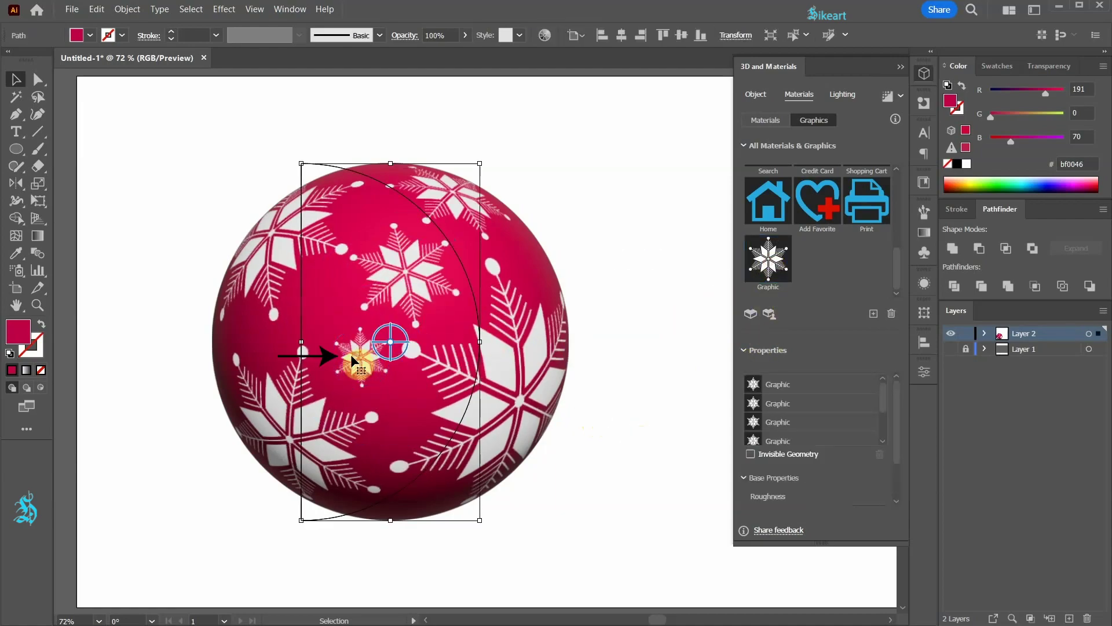
left_click(818, 383)
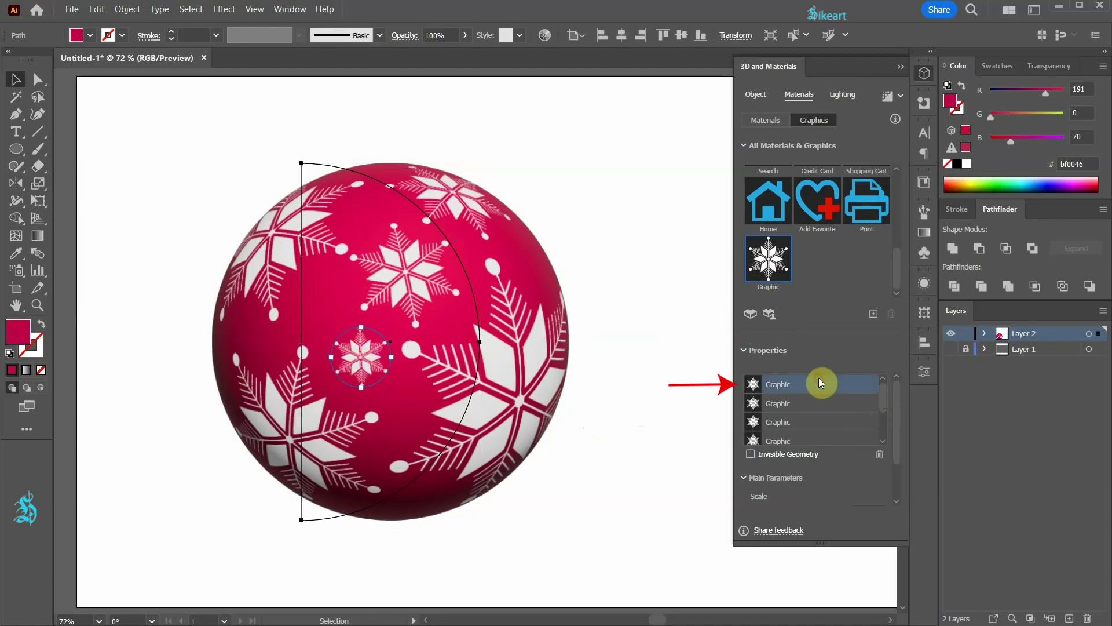
left_click_drag(391, 356, 404, 358)
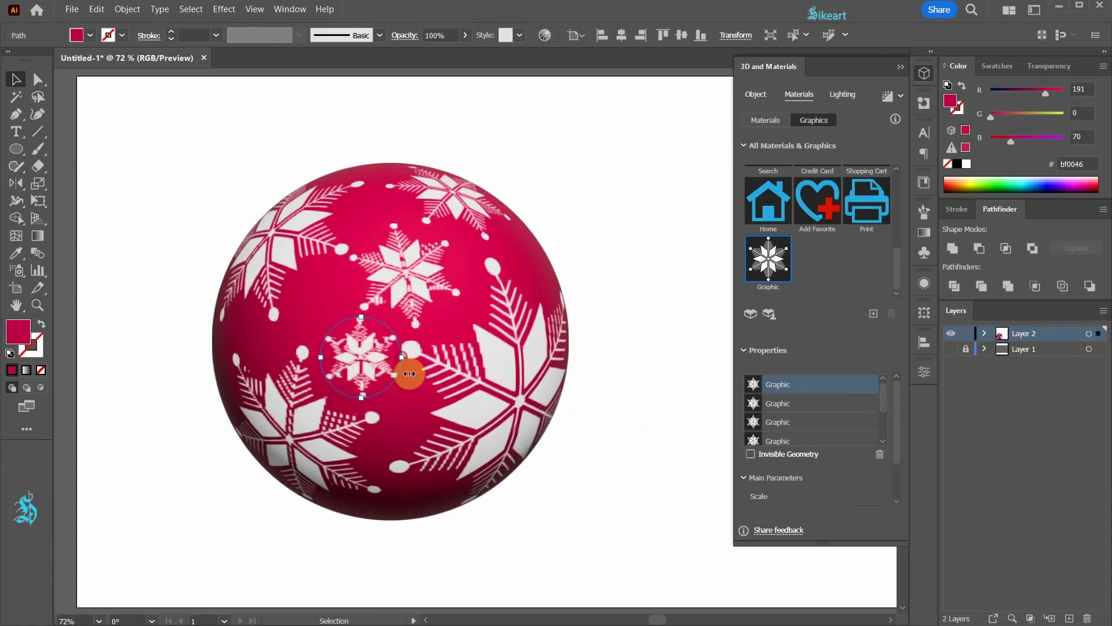
left_click_drag(367, 402, 359, 368)
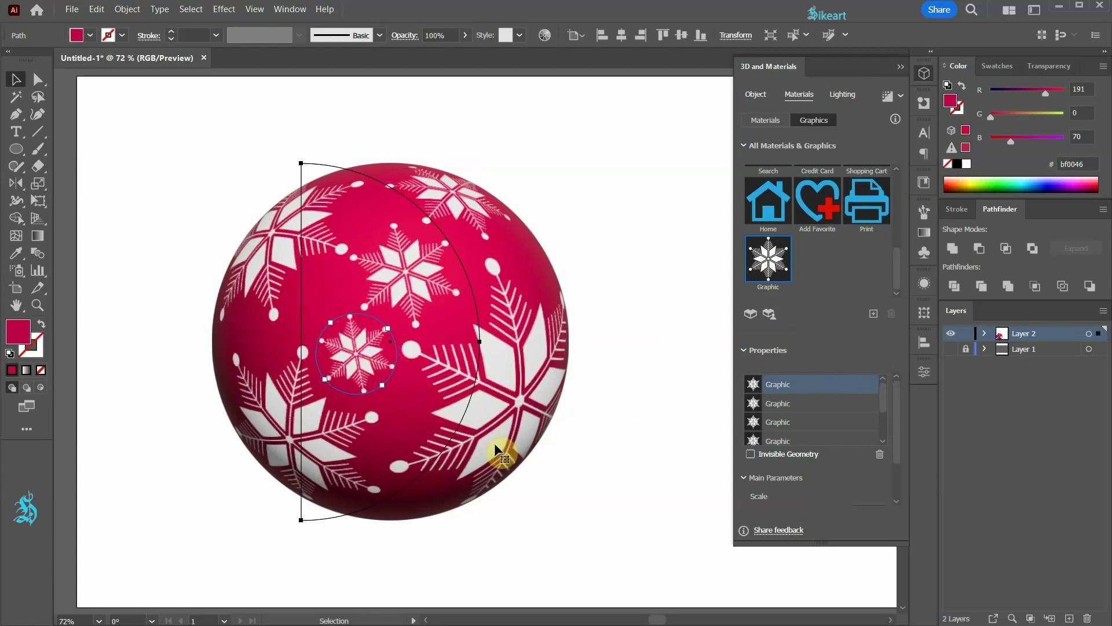
left_click(805, 404)
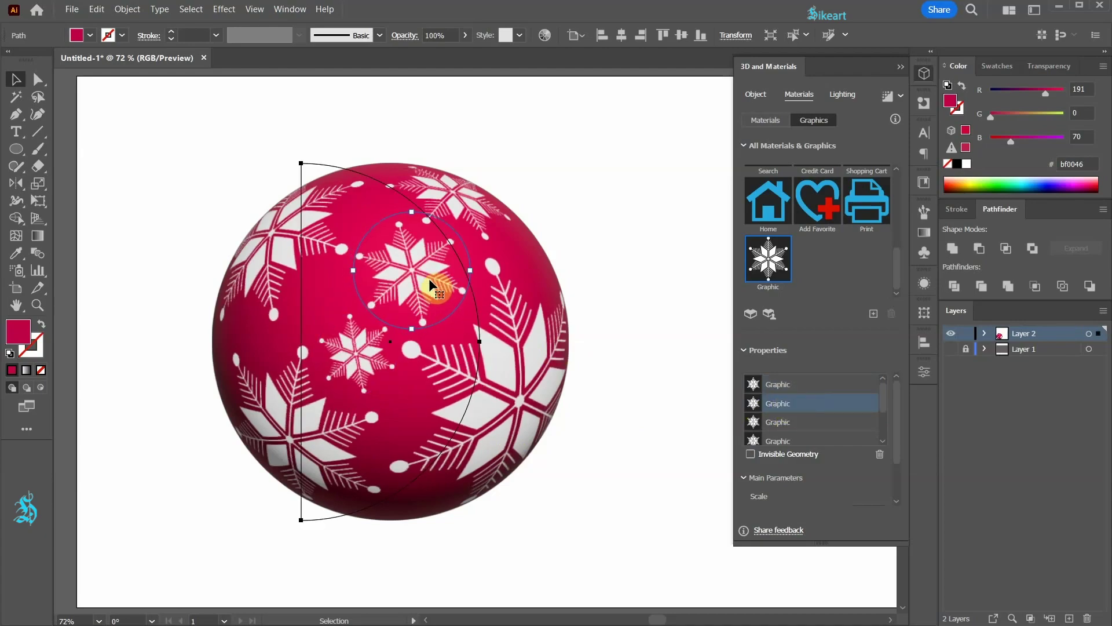
left_click_drag(471, 271, 472, 256)
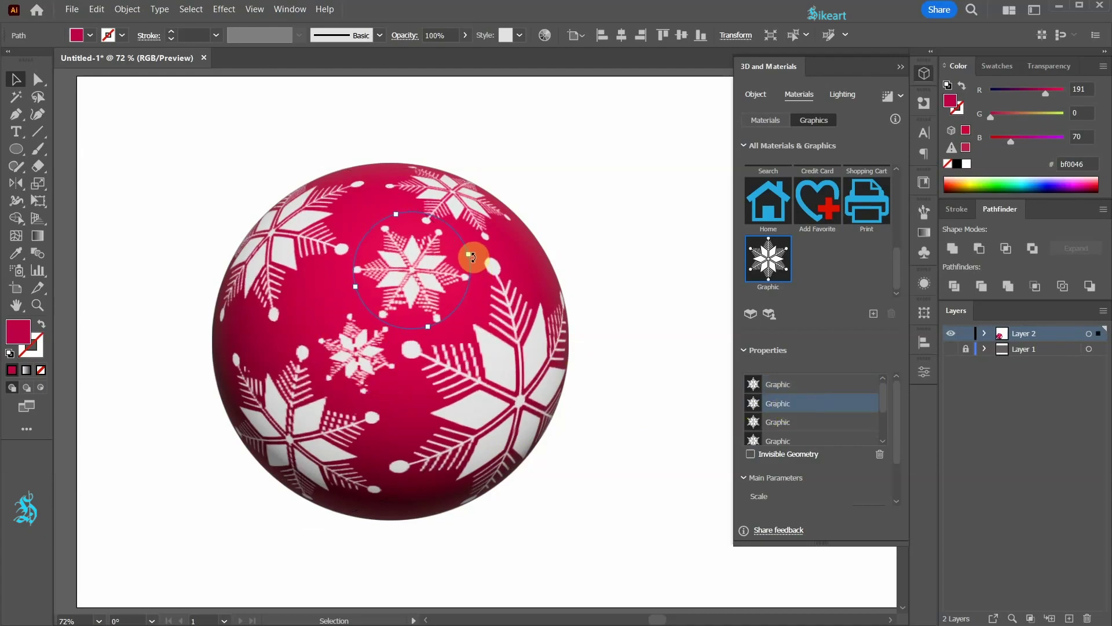
left_click(626, 388)
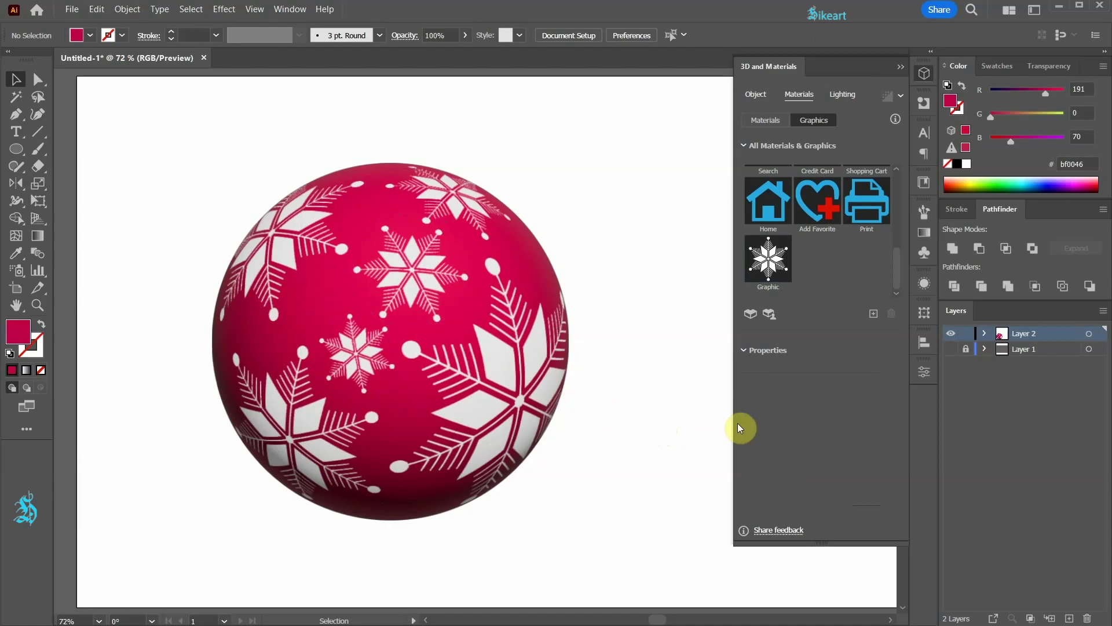
Render the snowflake sphere with Ray Tracing on and Render as vector checked
left_click(401, 335)
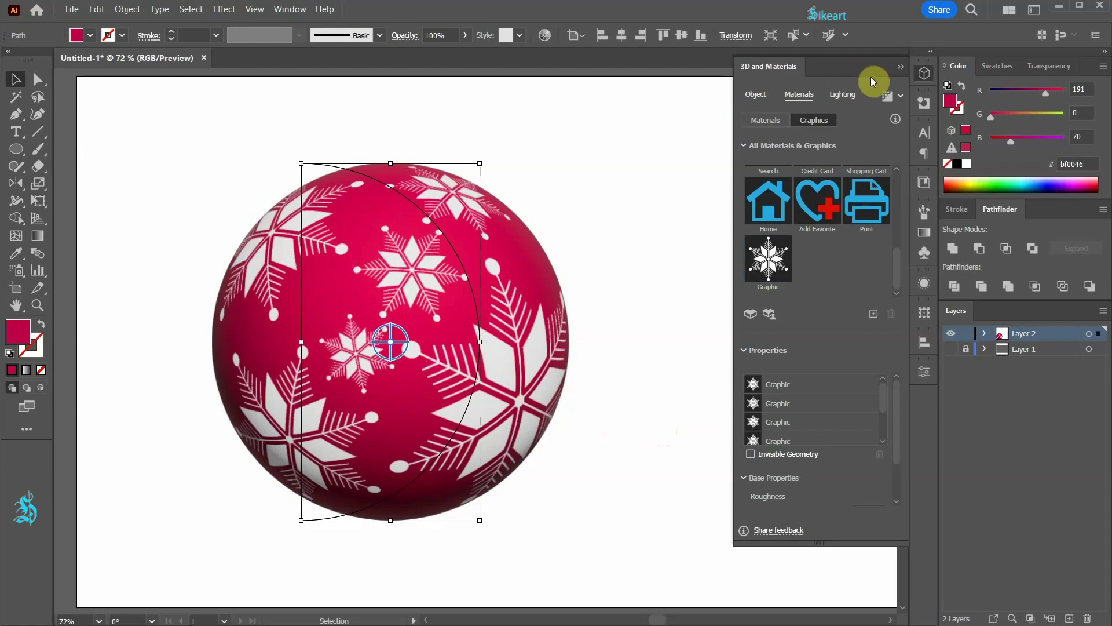
left_click(900, 95)
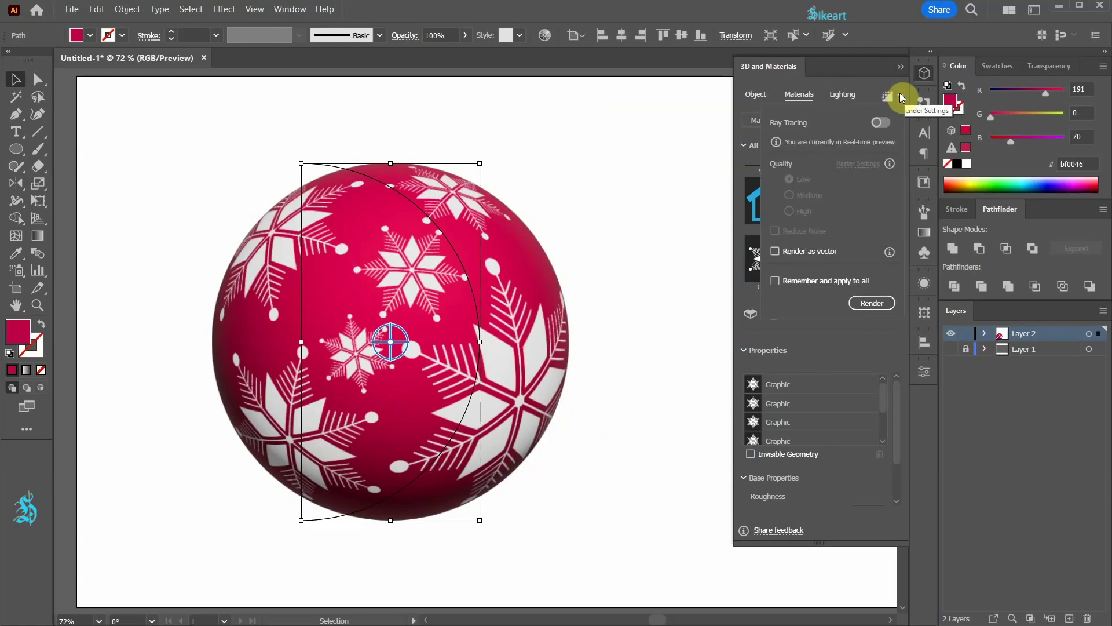
left_click(886, 125)
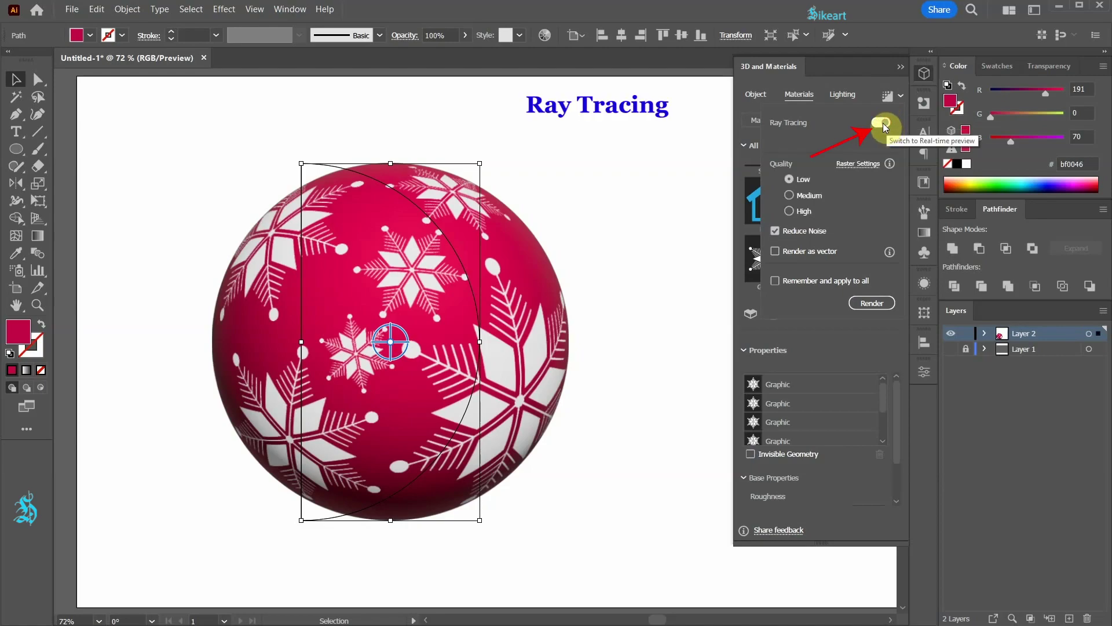
left_click(775, 251)
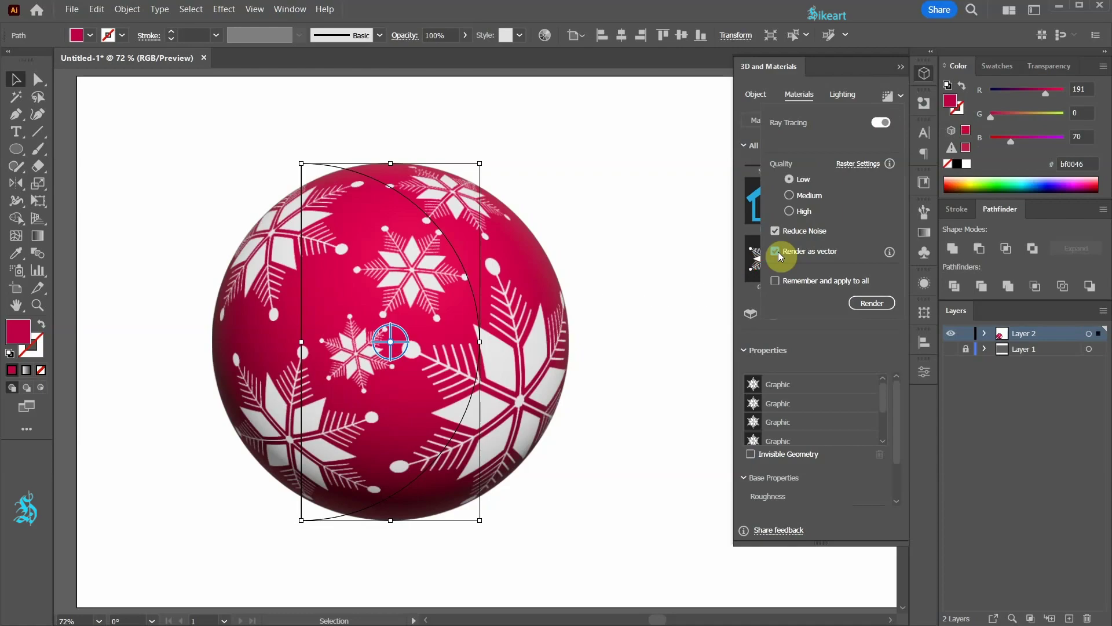
left_click(870, 307)
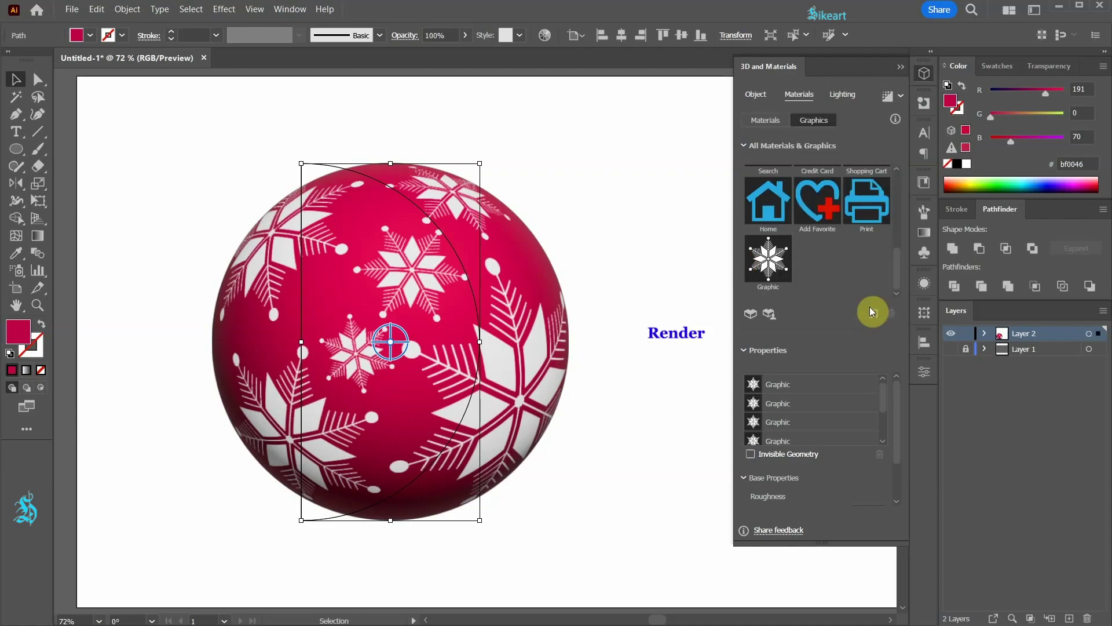
left_click(985, 334)
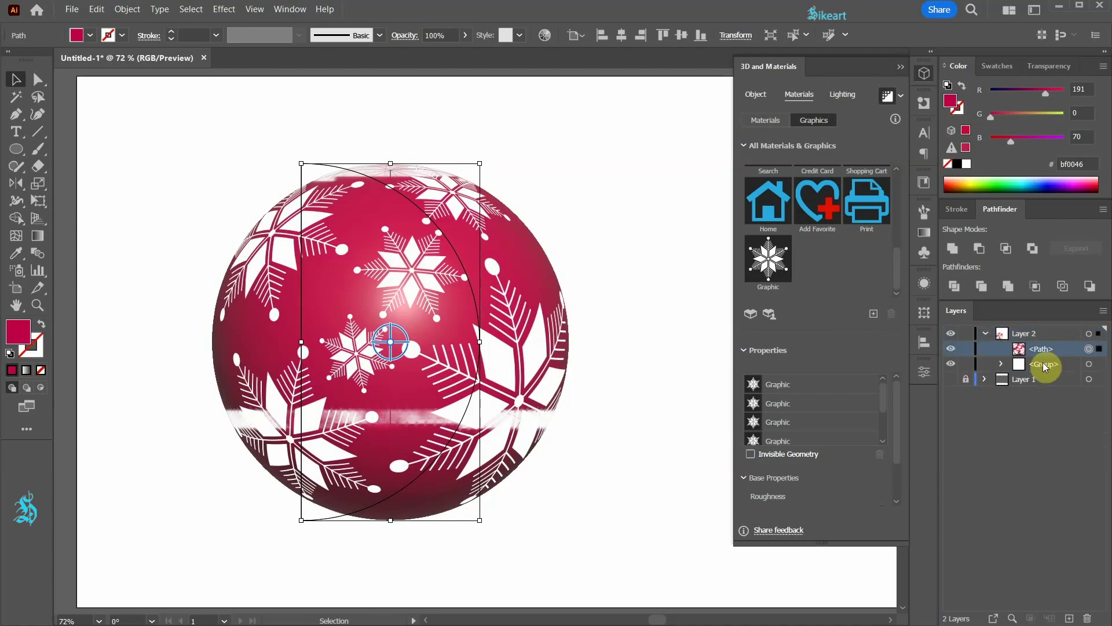
Expand the sphere's appearance into editable paths and lock the original snowflake group
left_click(127, 9)
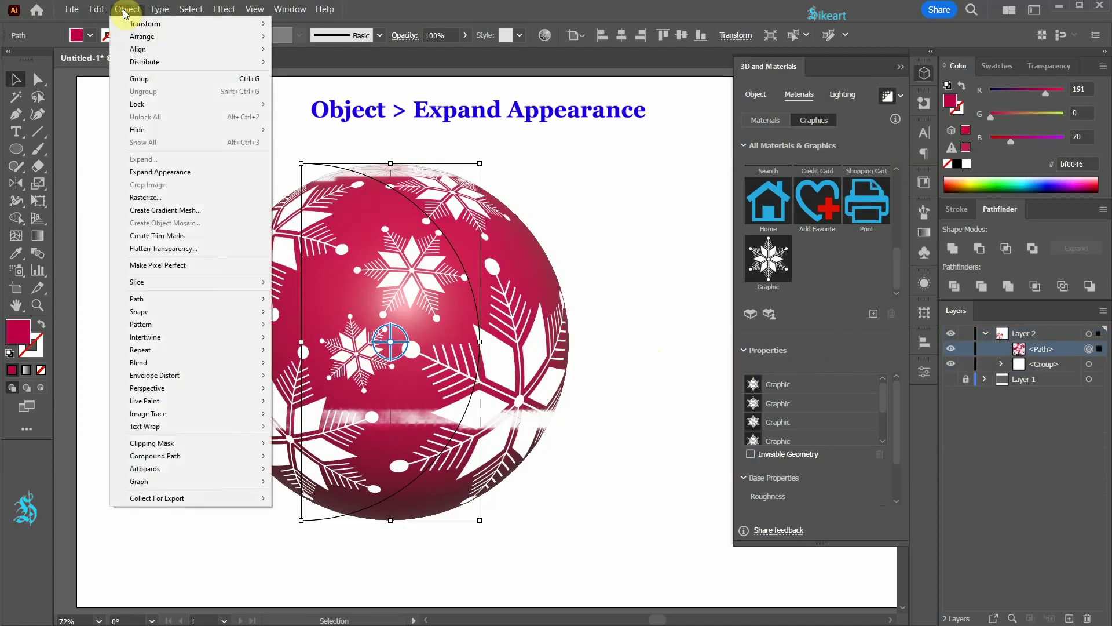
left_click(170, 173)
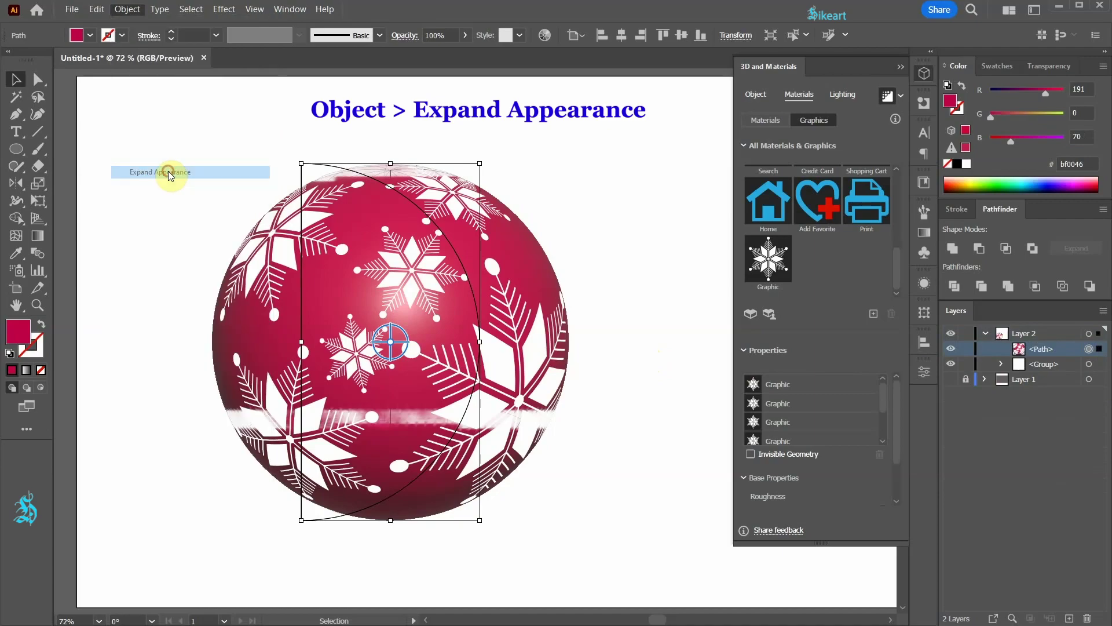
left_click_drag(640, 146, 479, 211)
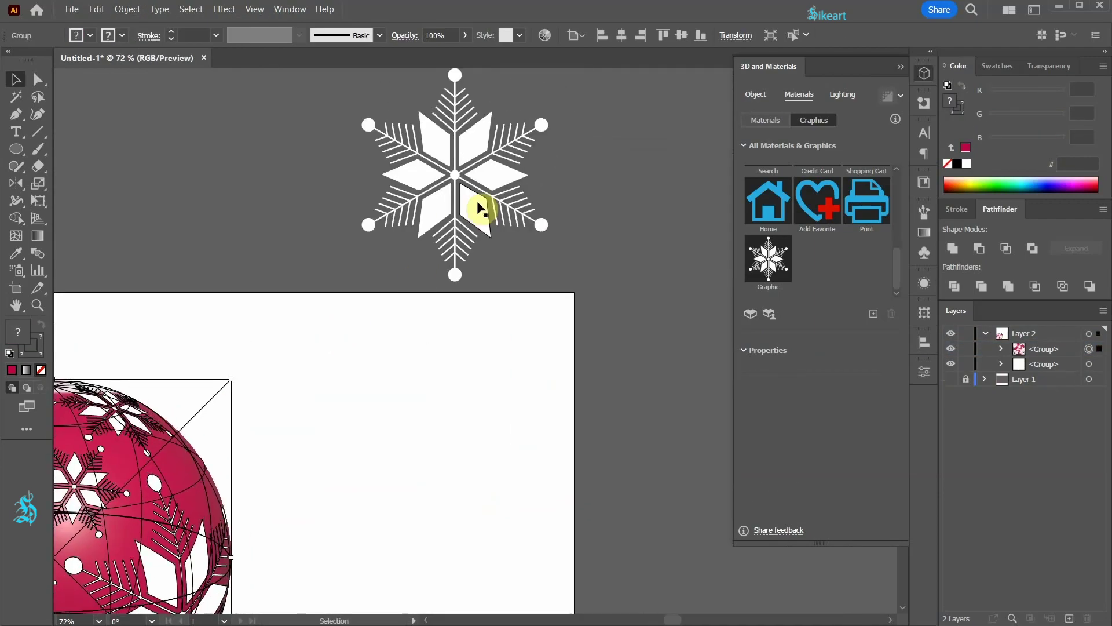
left_click(954, 365)
left_click(957, 366)
left_click(964, 365)
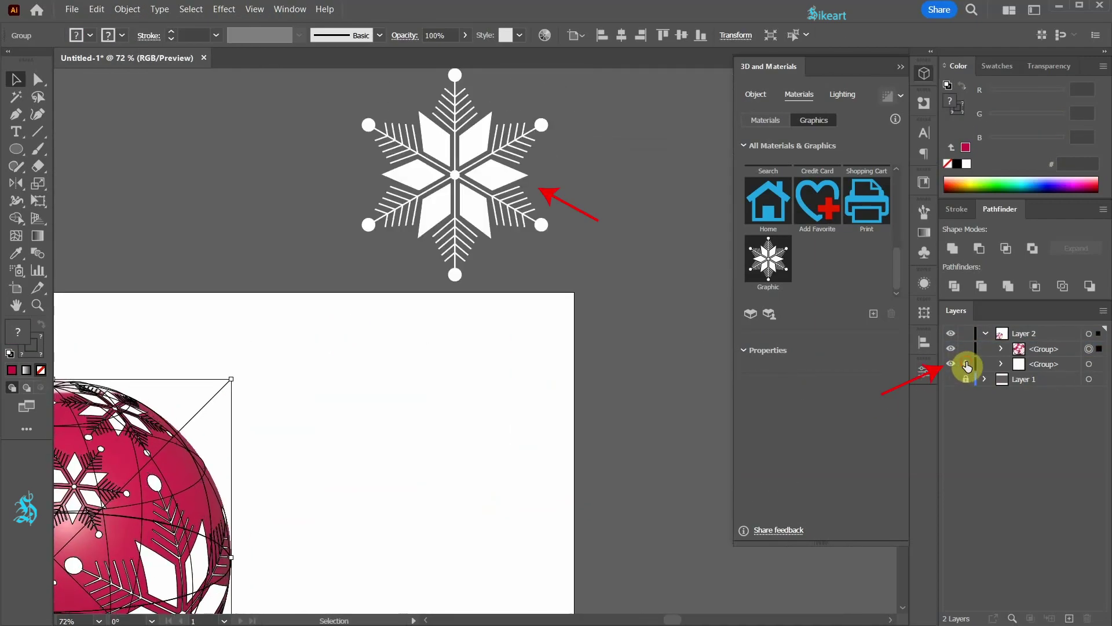
key("ctrl+0")
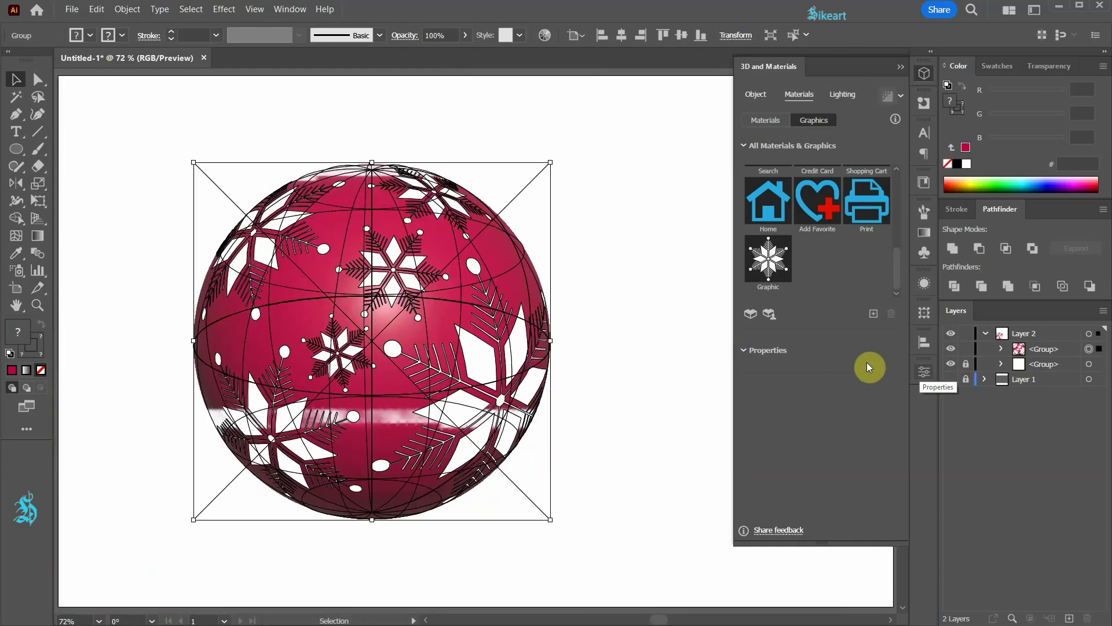
Lock the snowflake graphics, lock and hide the wireframe, and target the shaded sphere
left_click(1001, 349)
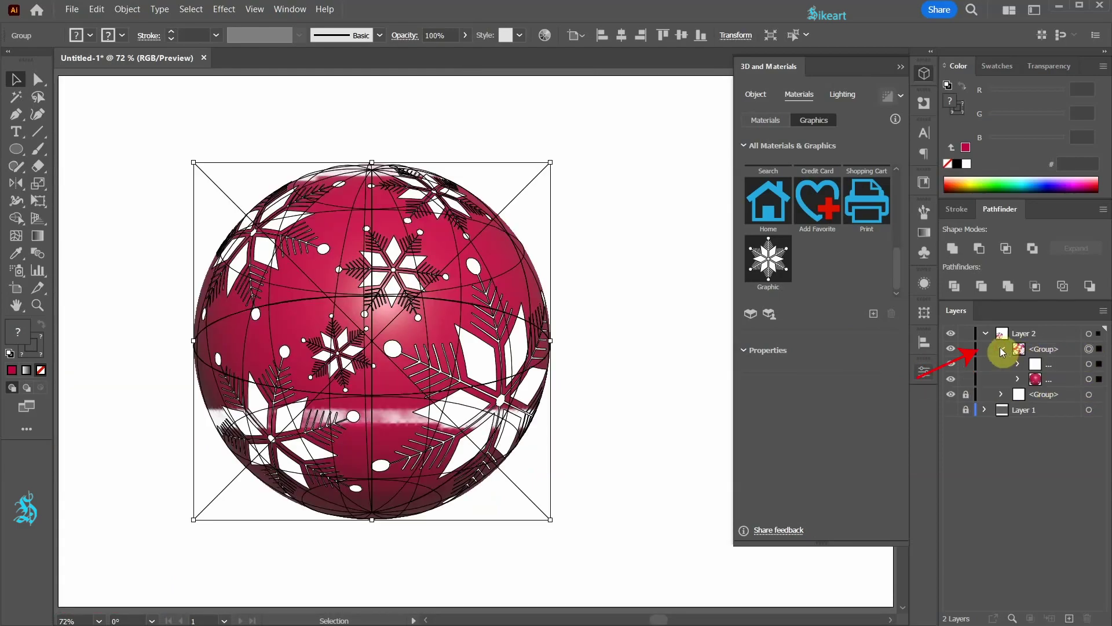
left_click(951, 365)
left_click(950, 365)
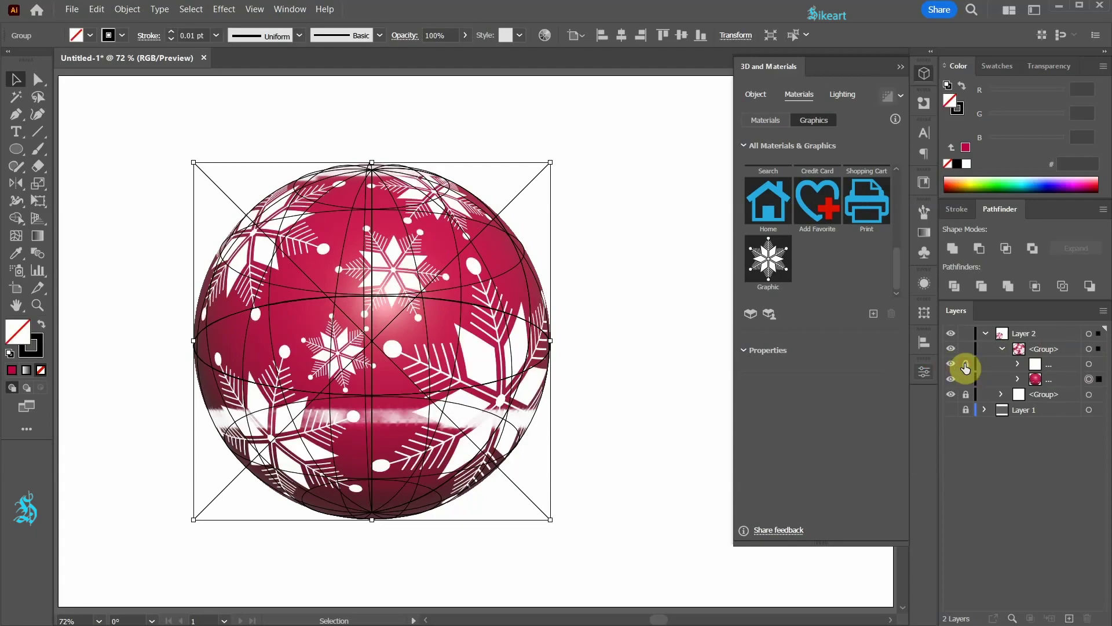
left_click(965, 365)
left_click(1018, 379)
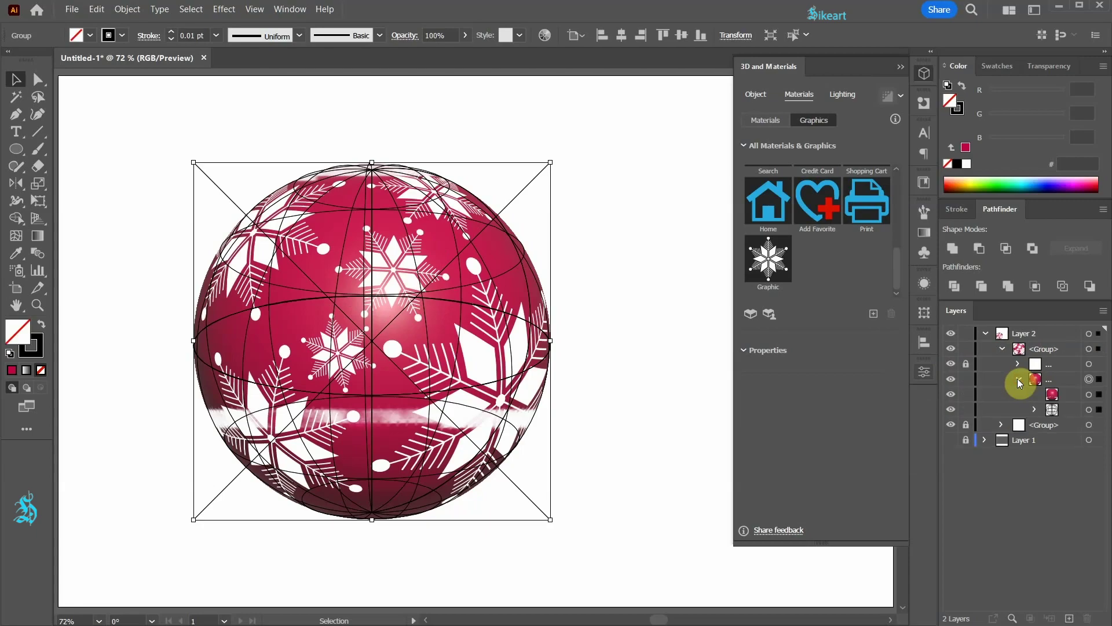
left_click(950, 409)
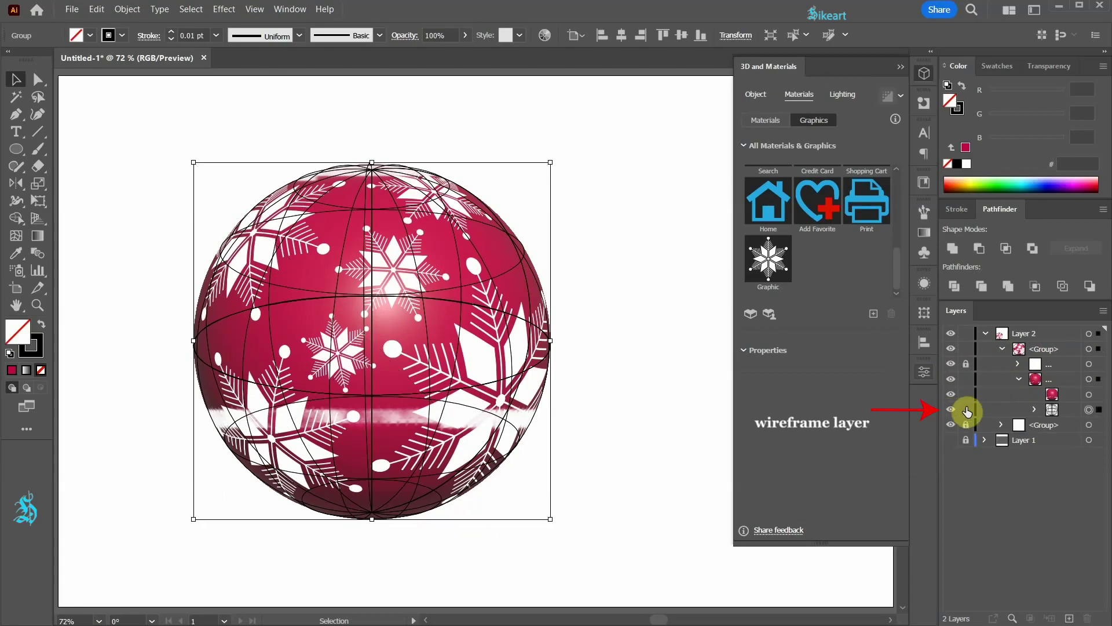
left_click(965, 410)
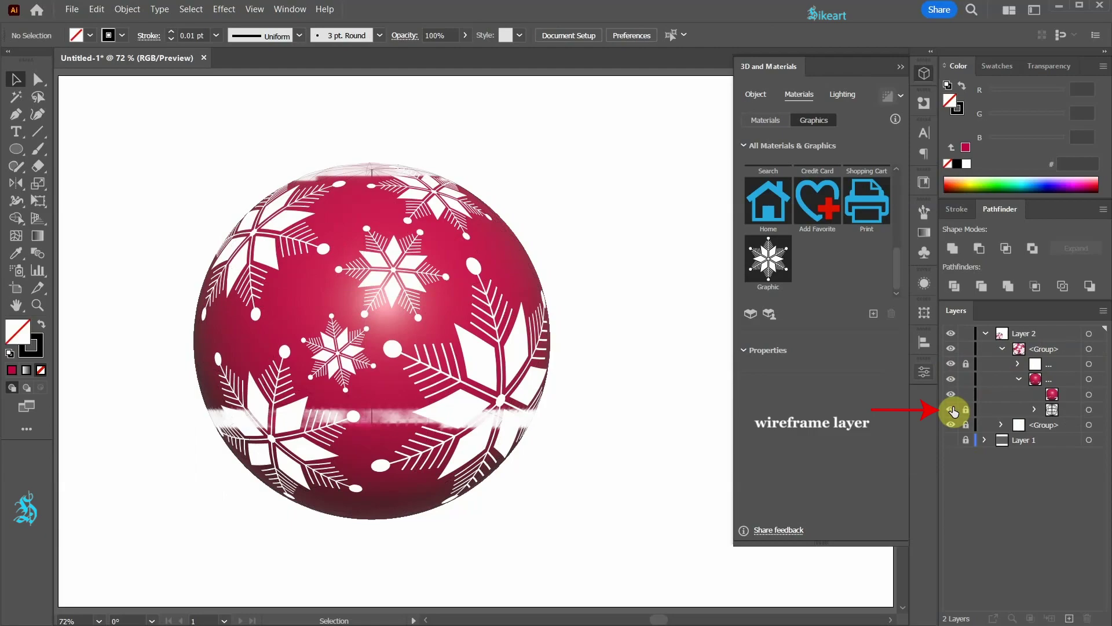
left_click(952, 409)
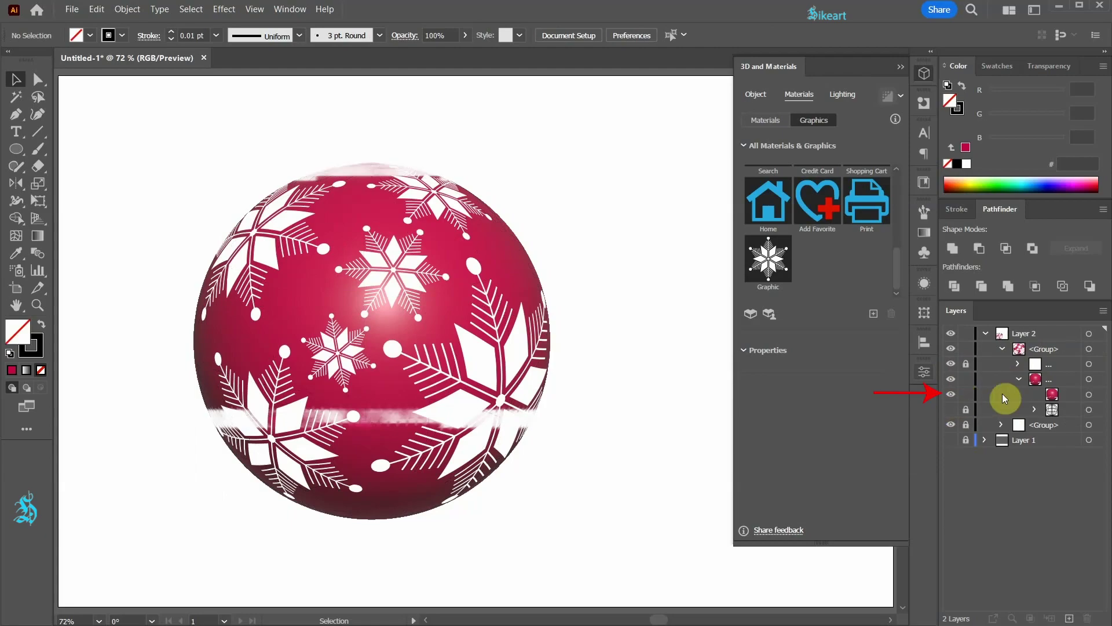
left_click(1090, 396)
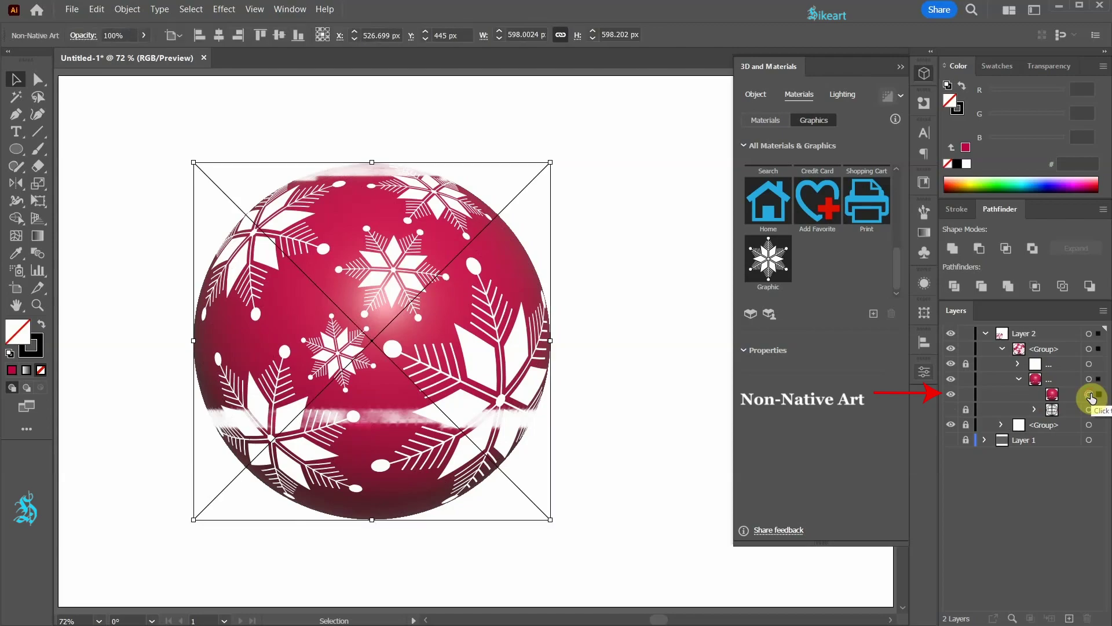
Close the 3D and Materials panel and set a stroke-free crimson cc1c50 fill sampled from the ornament
left_click(900, 70)
left_click(661, 361)
key("l")
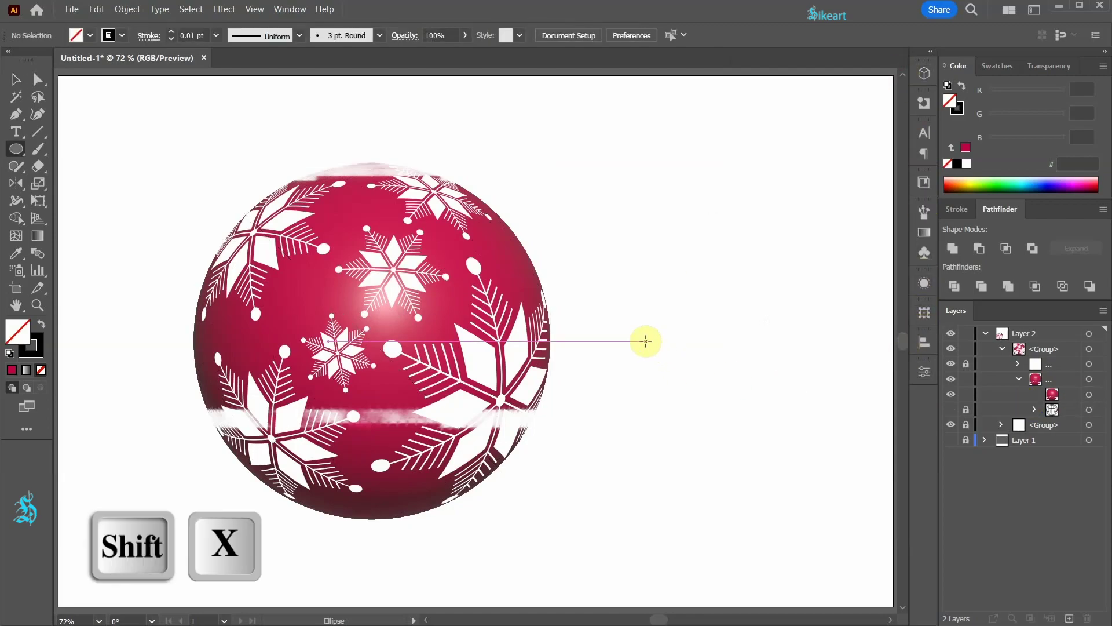
left_click(41, 327)
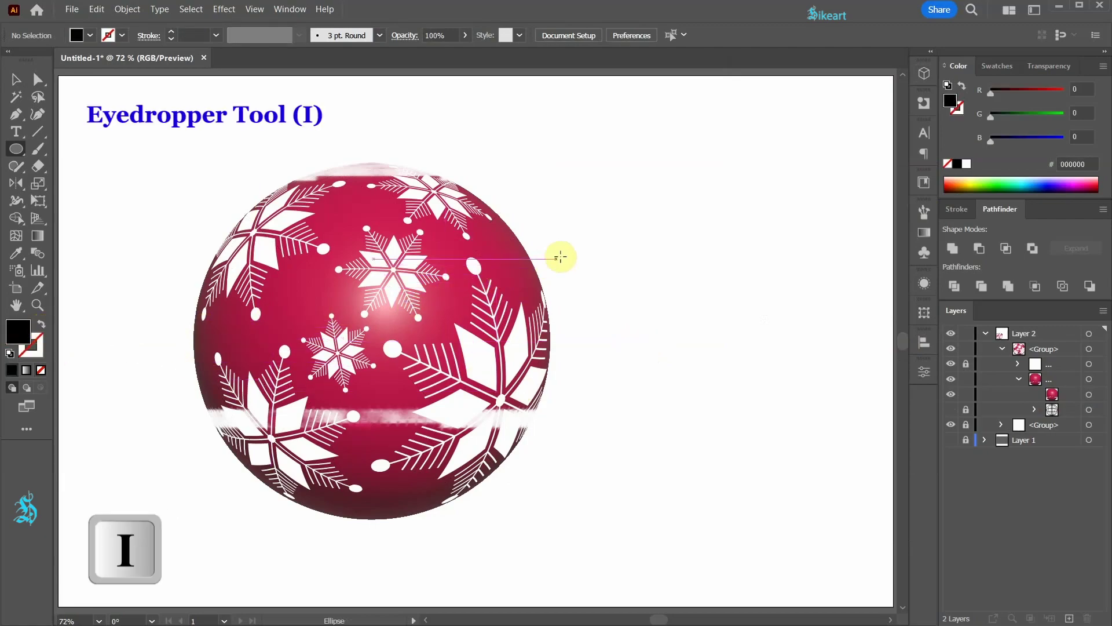
key("i")
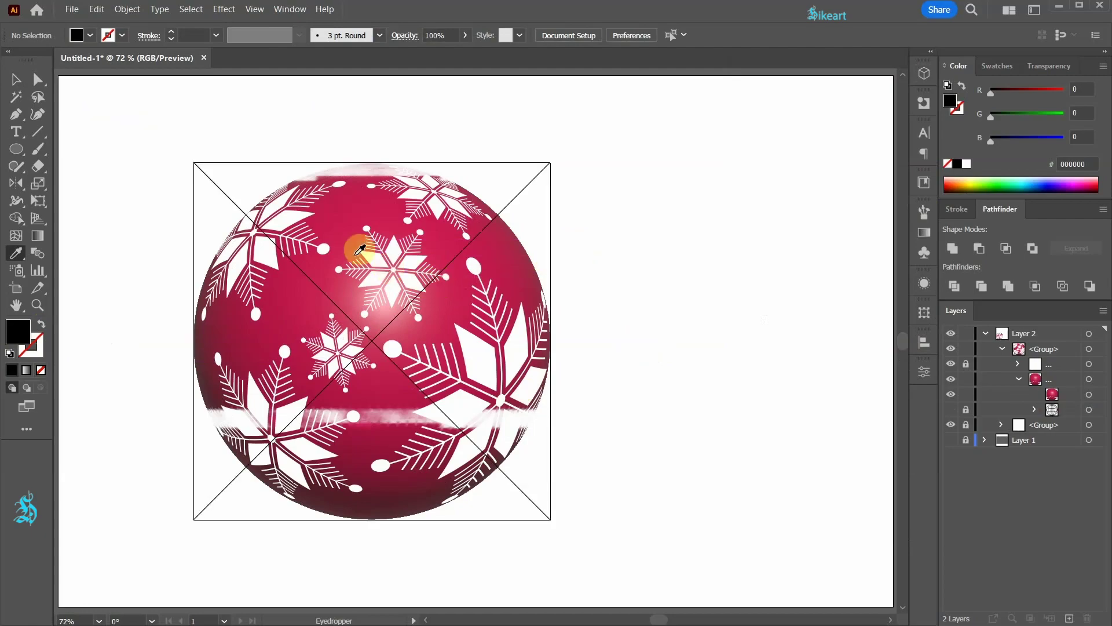
left_click(346, 219)
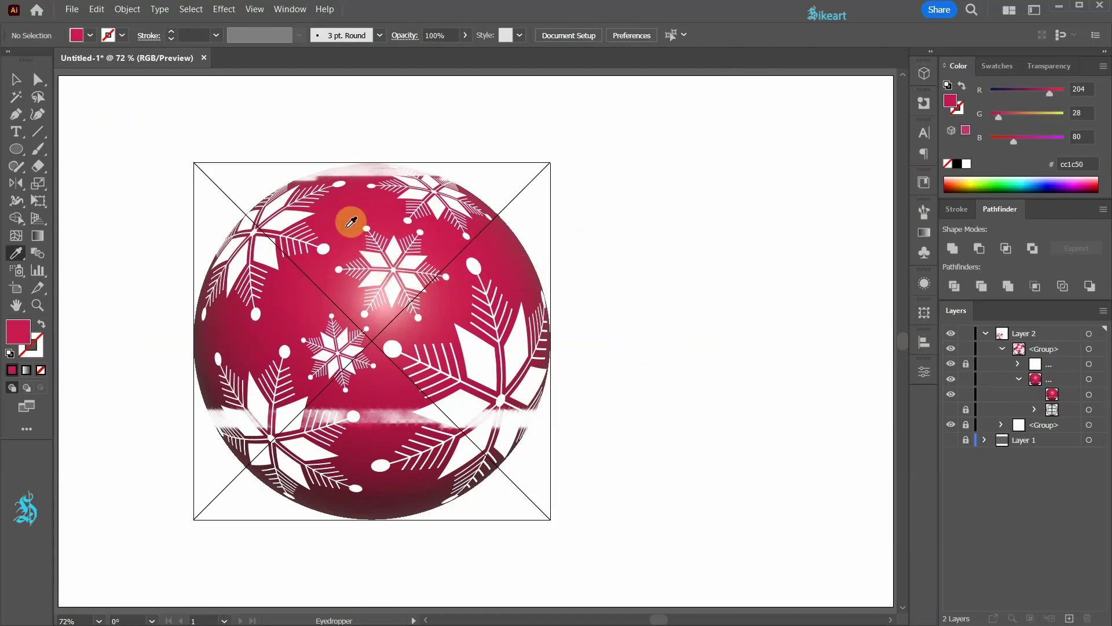
key("l")
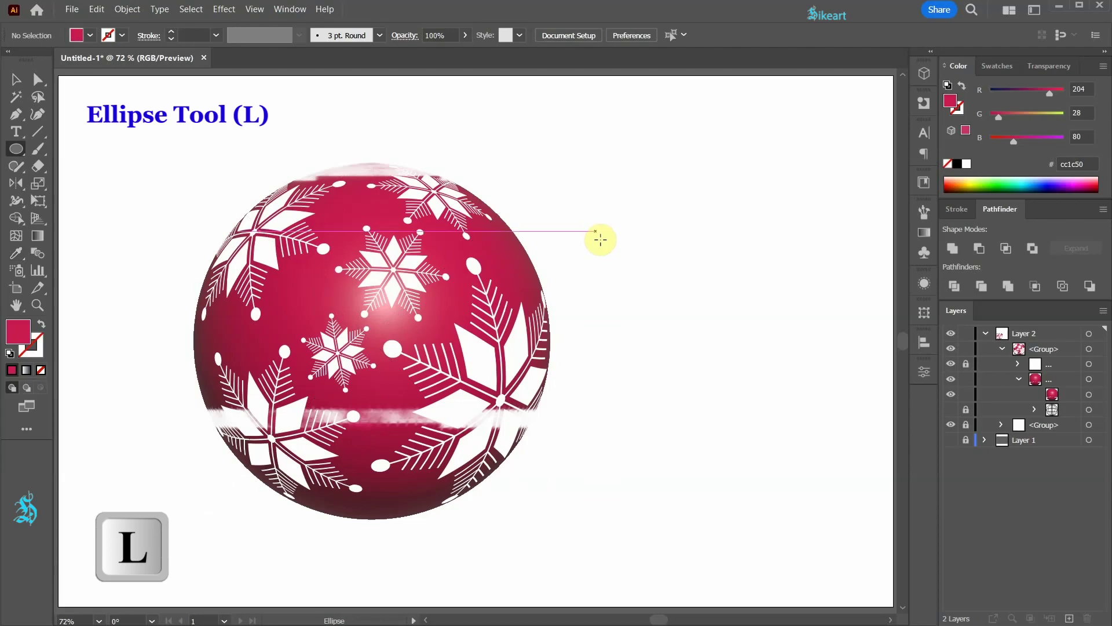
left_click(539, 289, "ctrl")
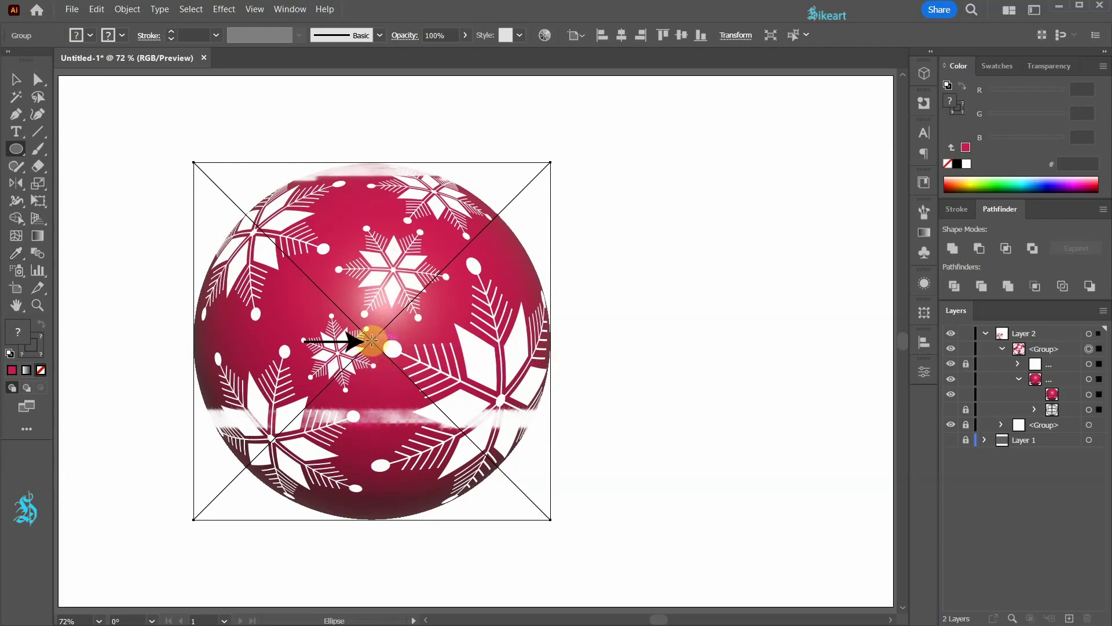
Draw a centred crimson circle beneath the snowflakes, then shift the shaded sphere right and lock it
mouse_move(371, 340)
left_mouse_down()
mouse_move(443, 414)
mouse_move(548, 490)
left_mouse_up()
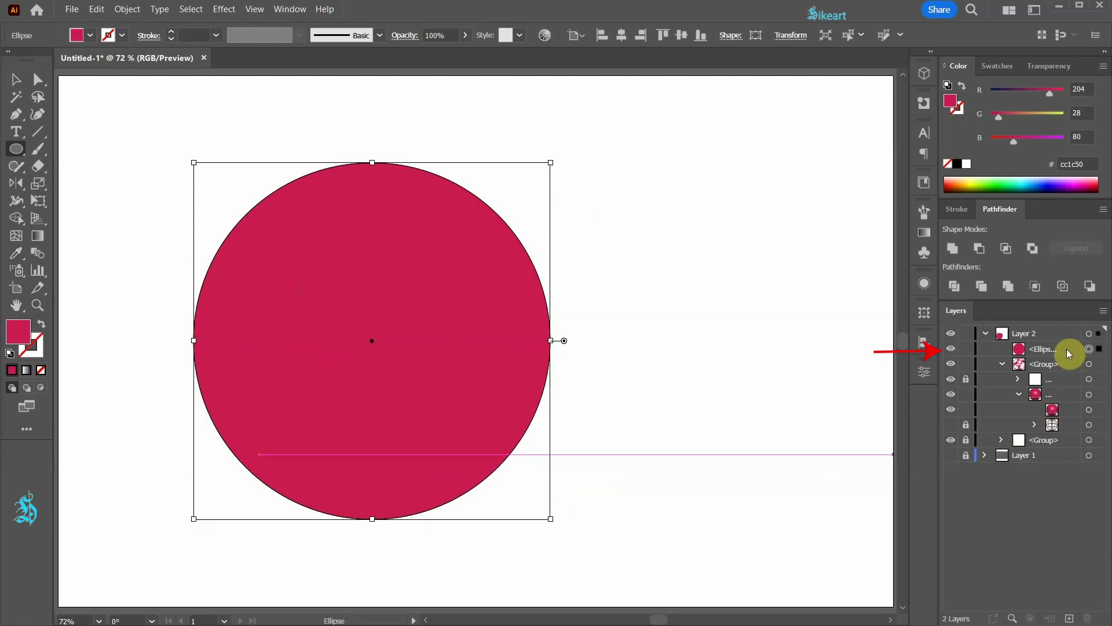
left_click_drag(1070, 353, 1069, 384)
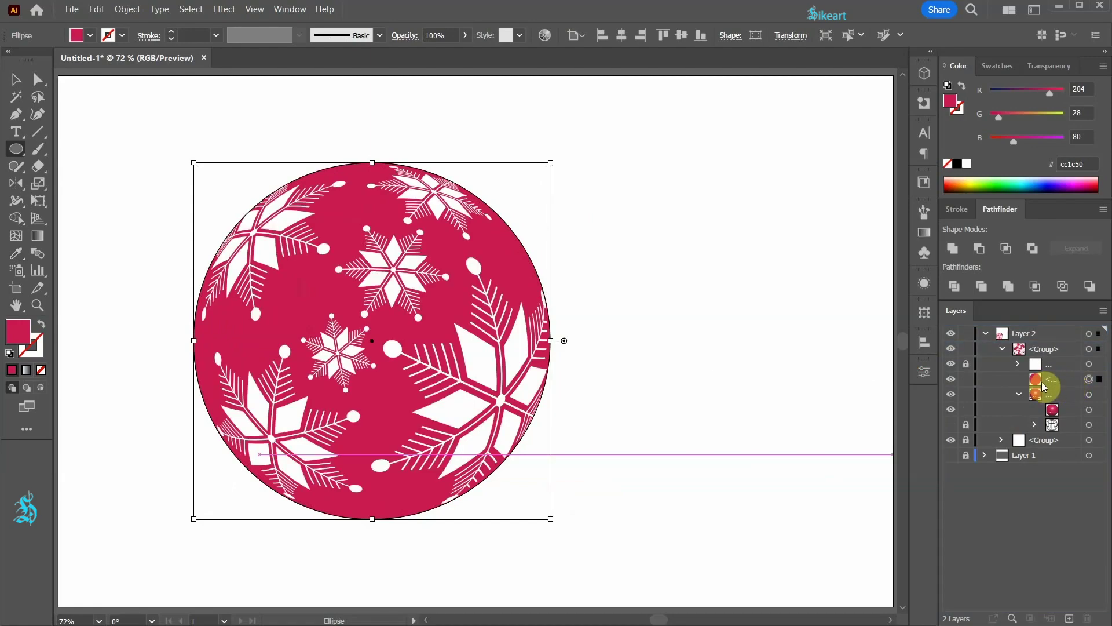
left_click(1089, 409)
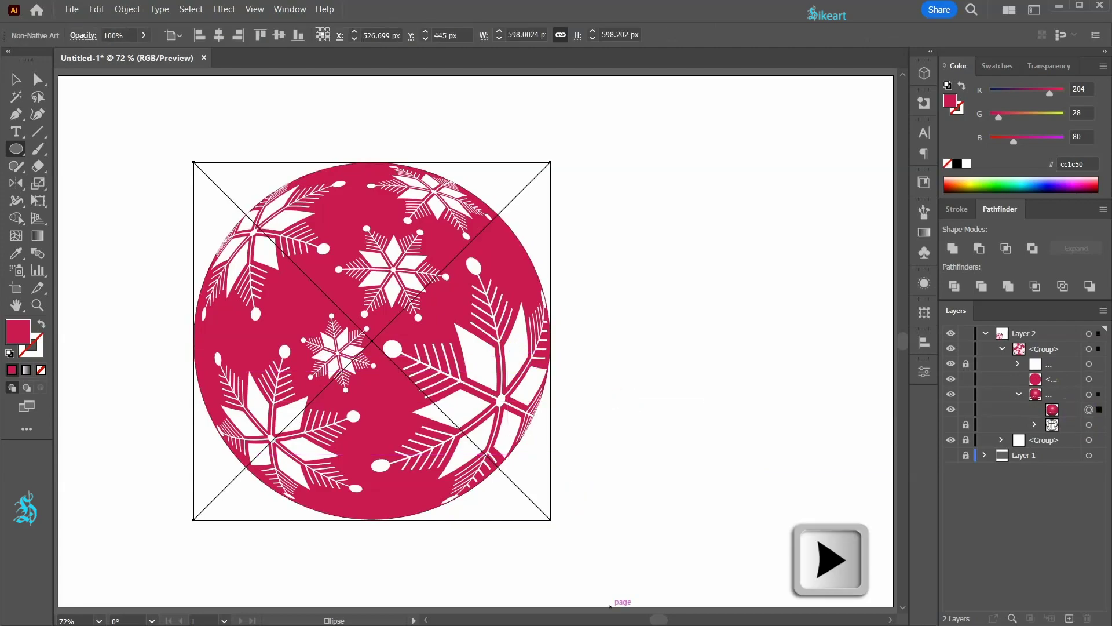
left_click_drag(371, 341, 742, 341)
left_click(1017, 424)
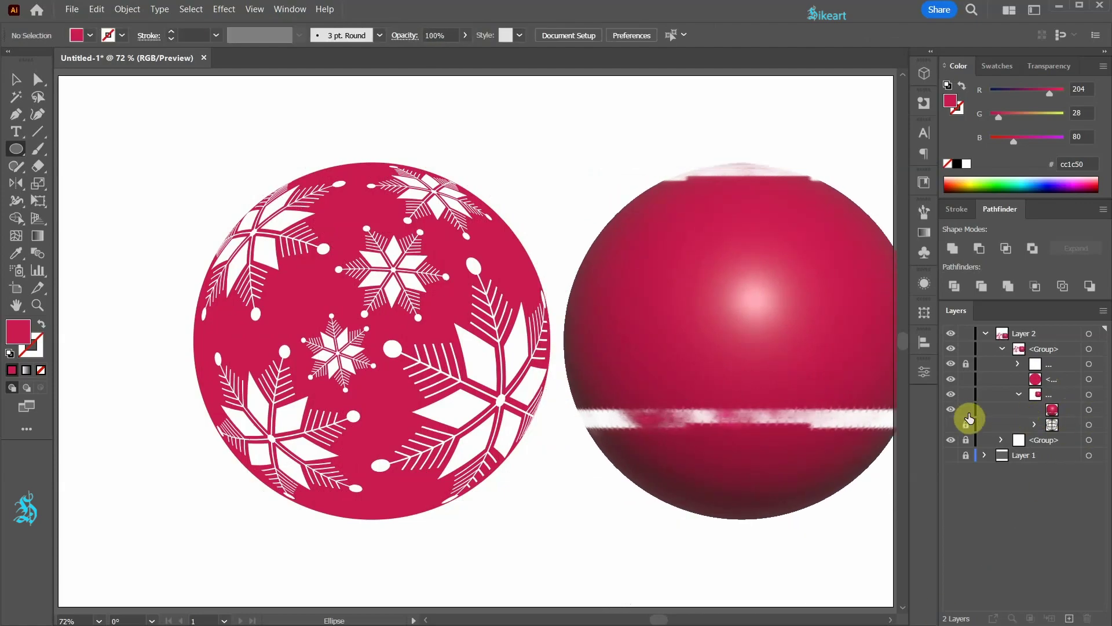
left_click(965, 413)
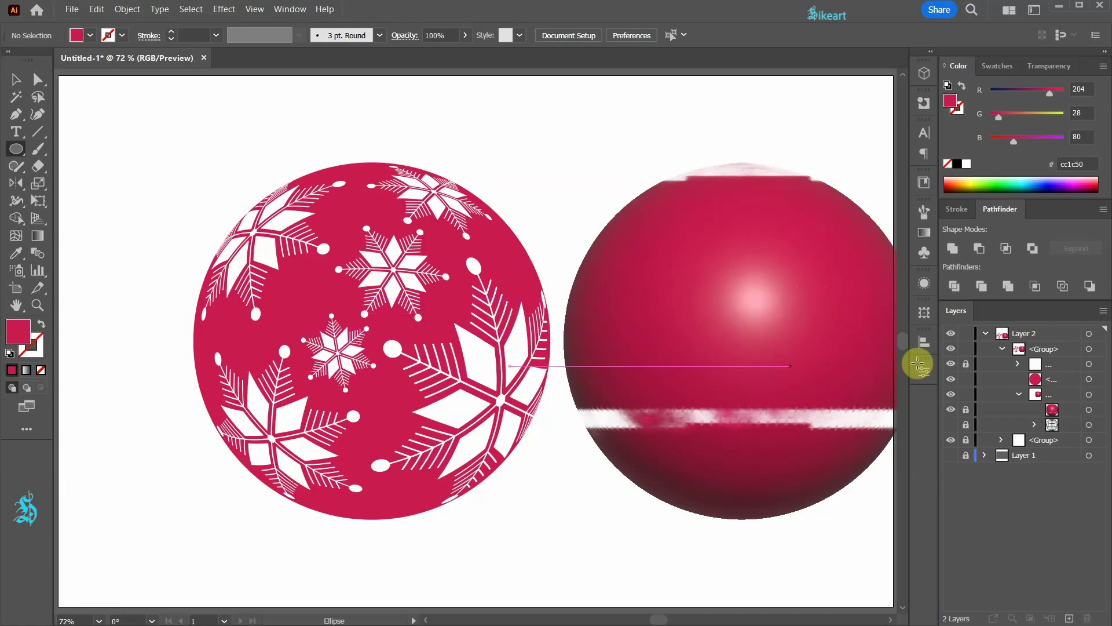
left_click(1089, 379)
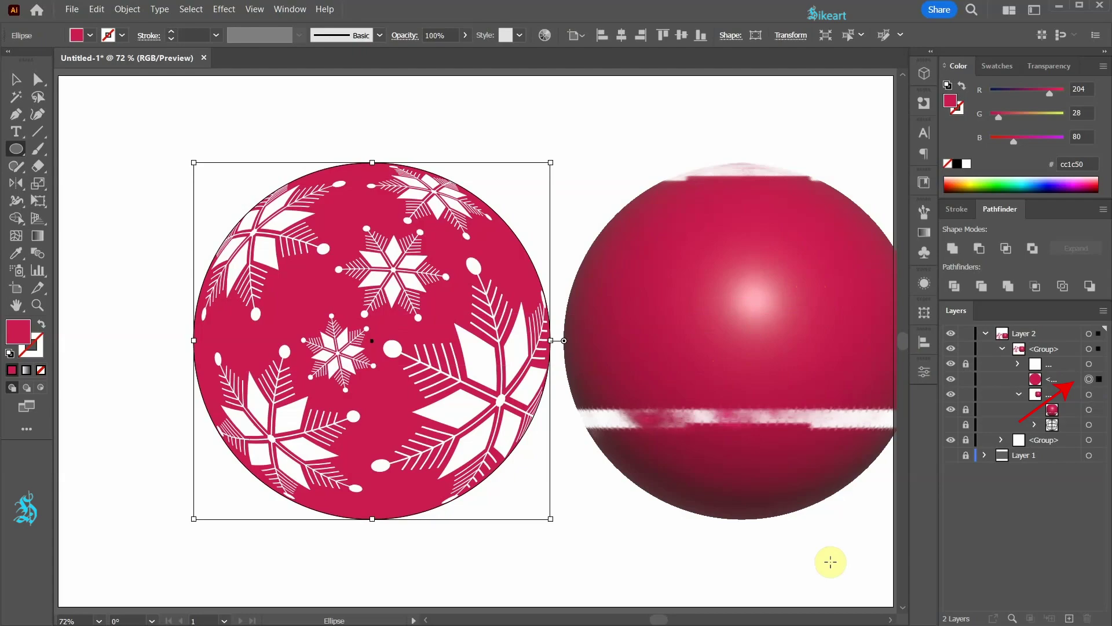
Convert the red circle into a gradient mesh with two vertical and three horizontal lines
left_click(16, 238)
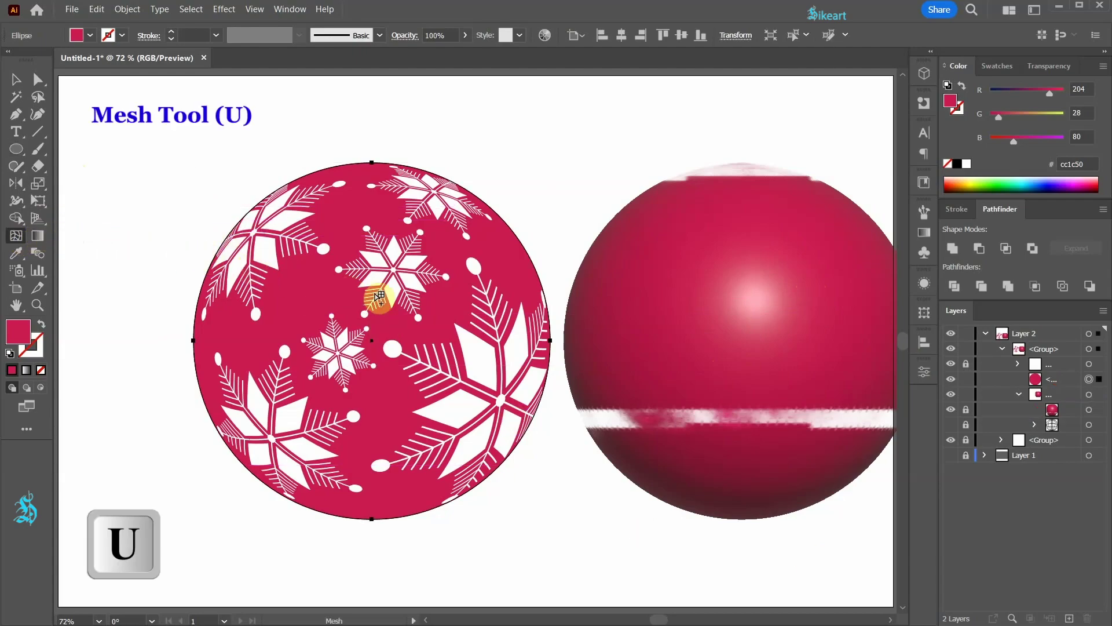
left_click(400, 288)
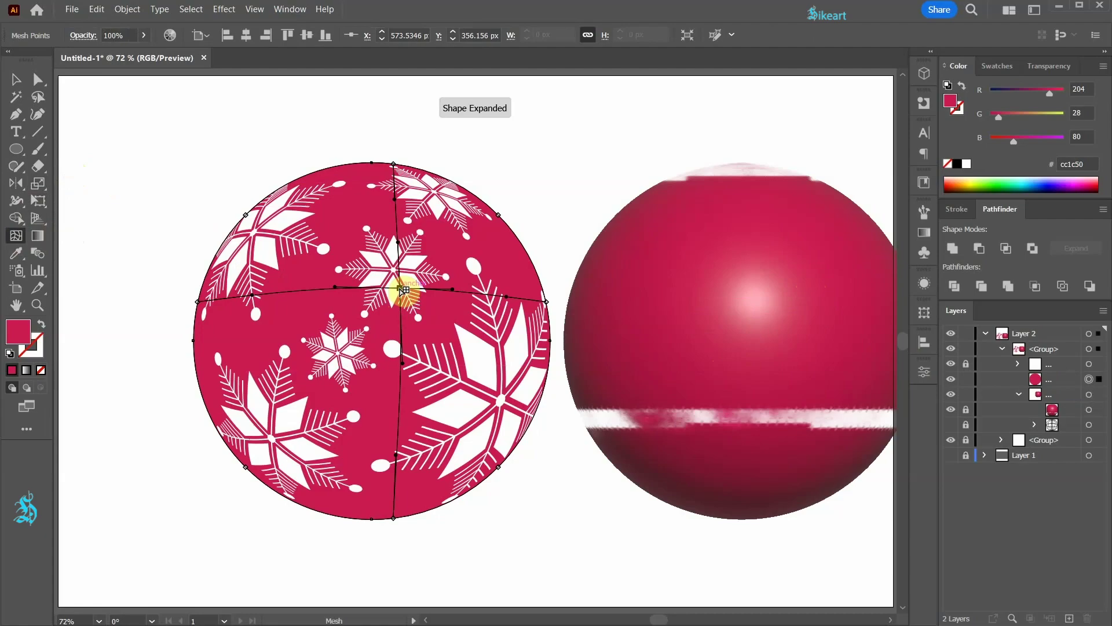
left_click(325, 289)
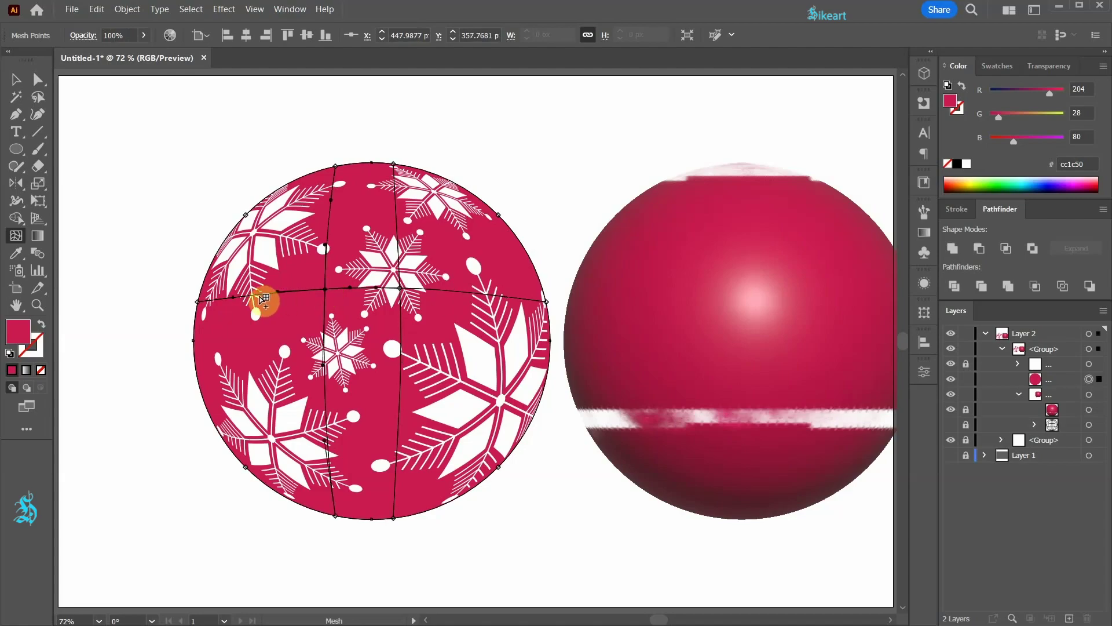
left_click(260, 295)
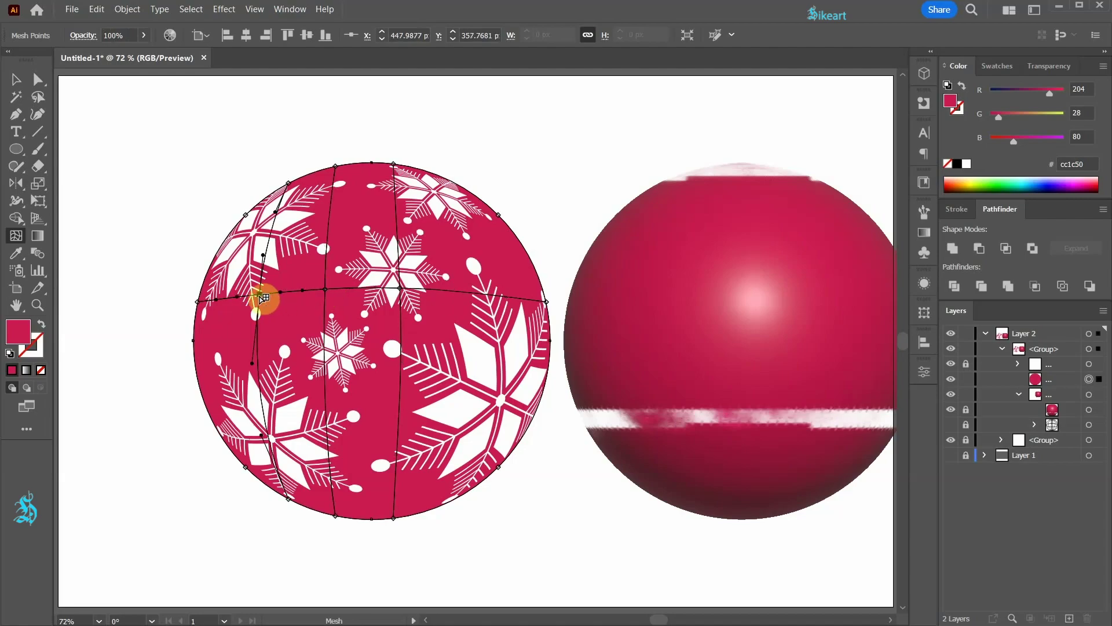
left_click(402, 234)
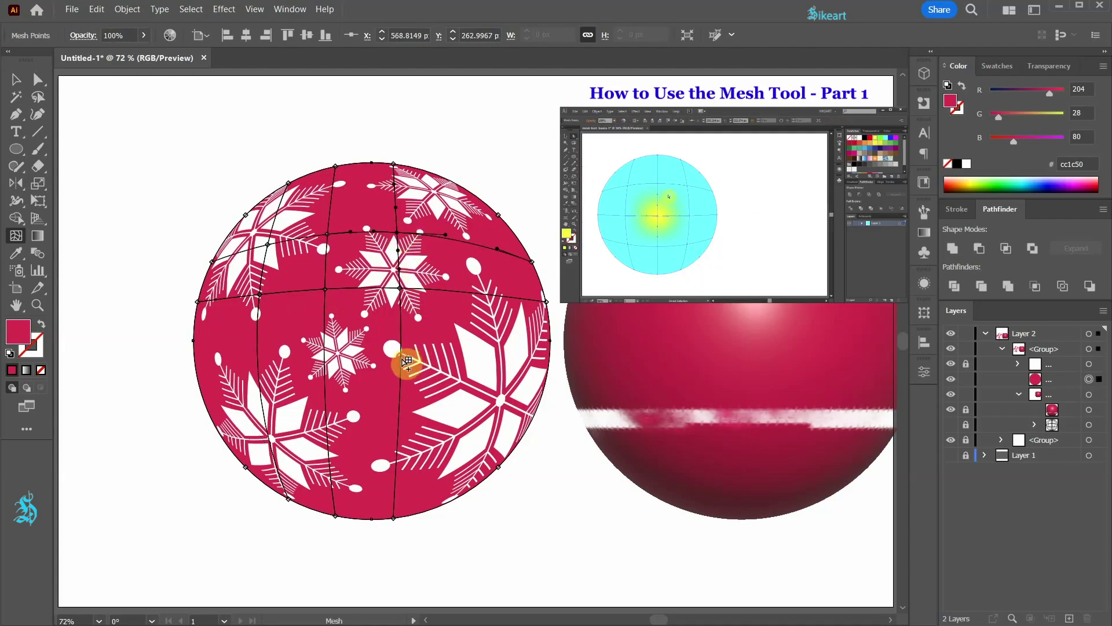
left_click(404, 358)
left_click(397, 434)
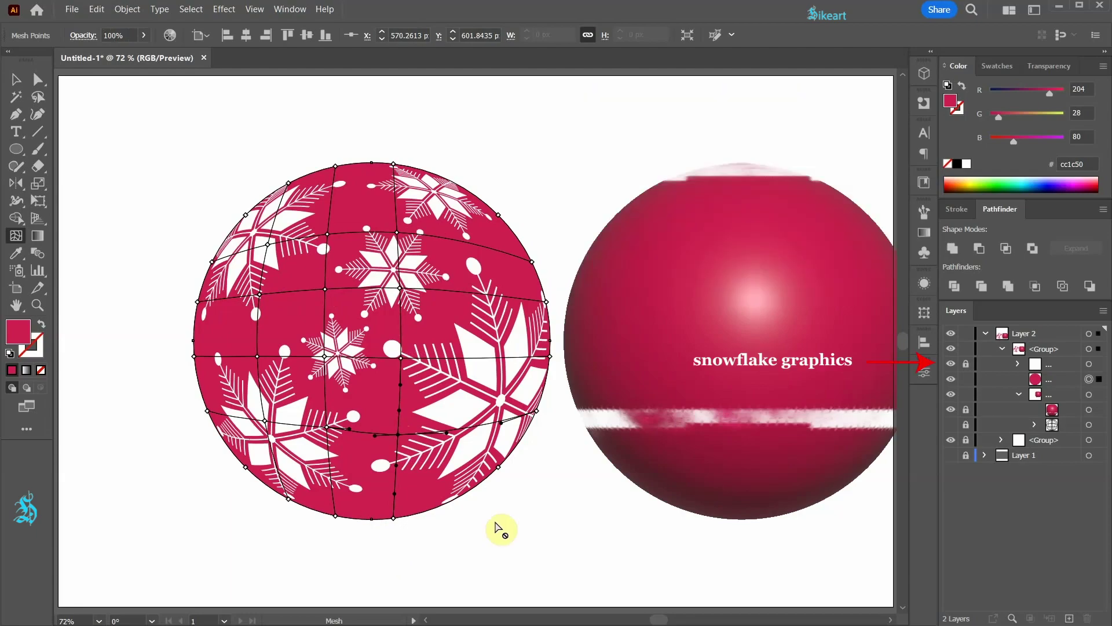
Give the upper-centre mesh point the reference sphere's pale-pink feacb9 highlight
left_click(954, 366)
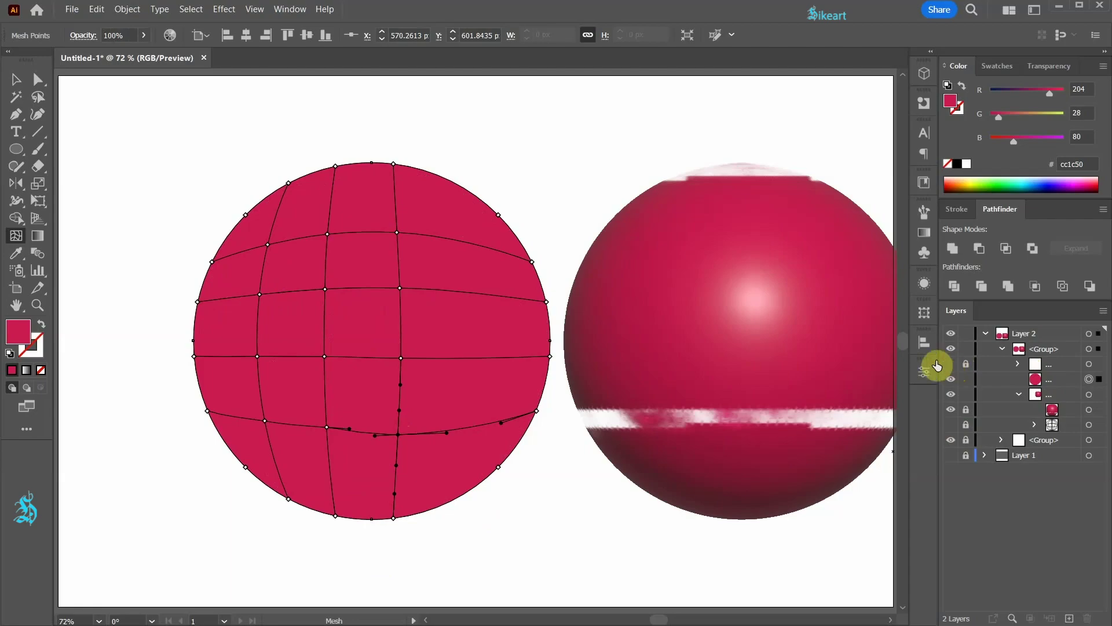
left_click(485, 295)
key("a")
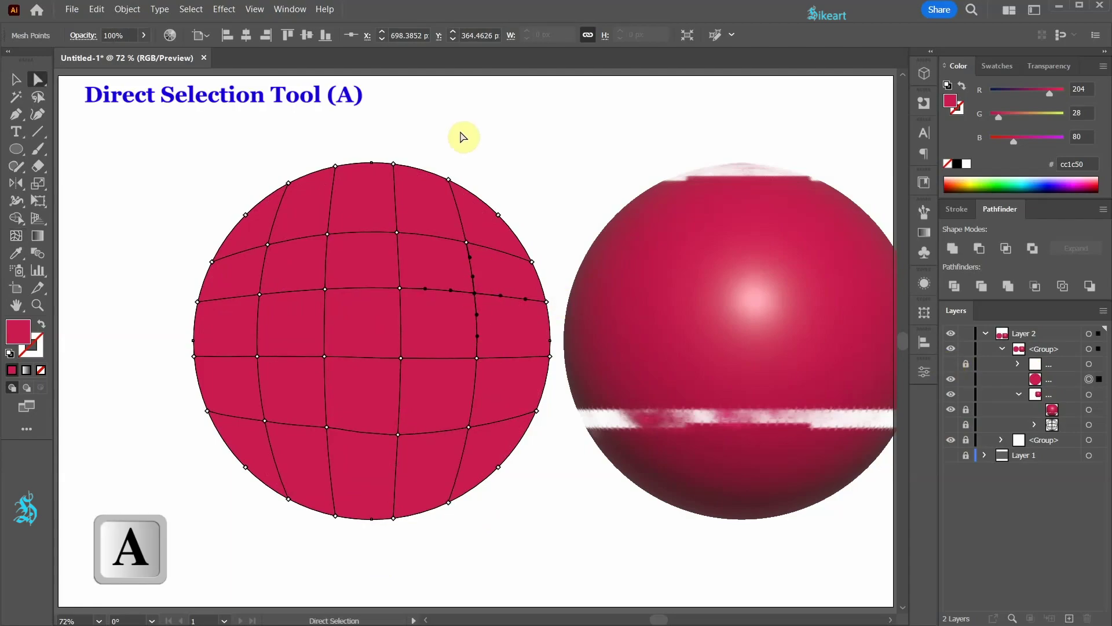
left_click(401, 291)
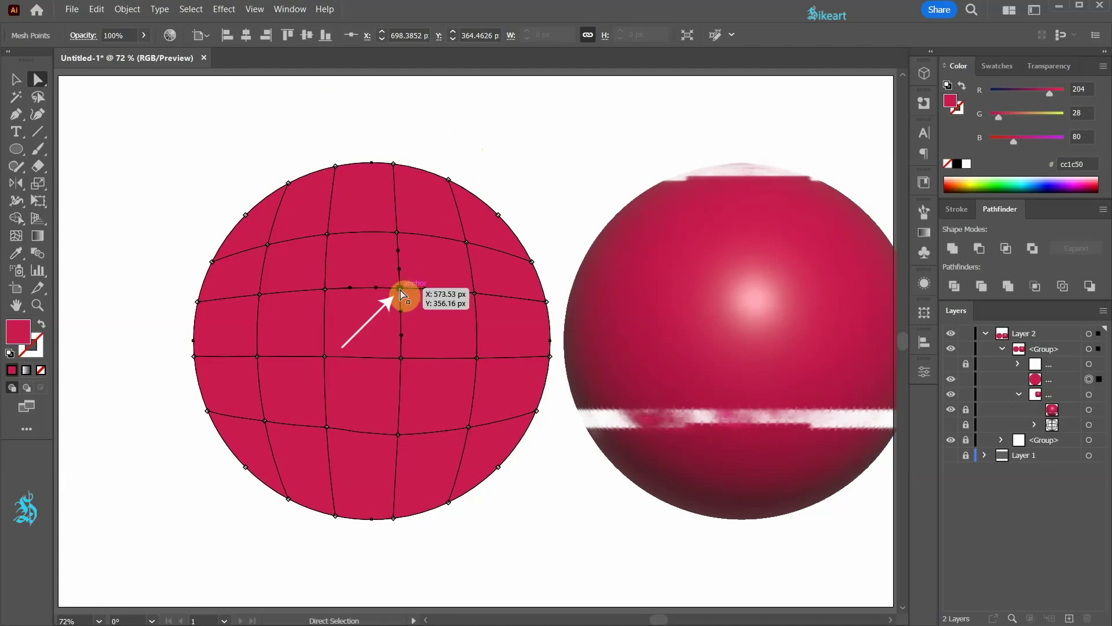
key("i")
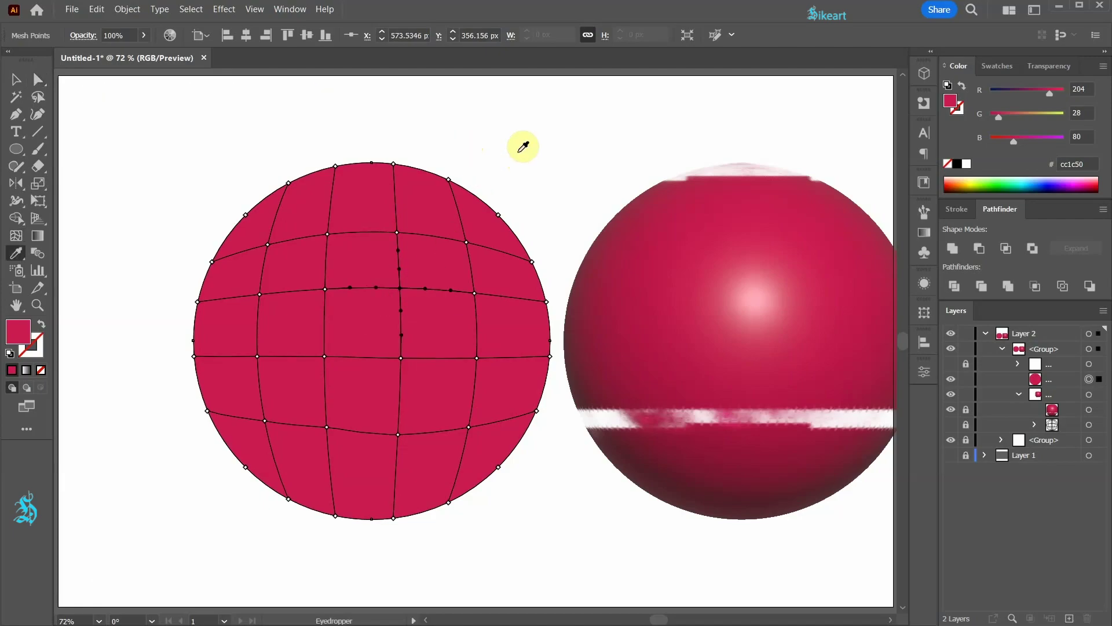
left_click(755, 294)
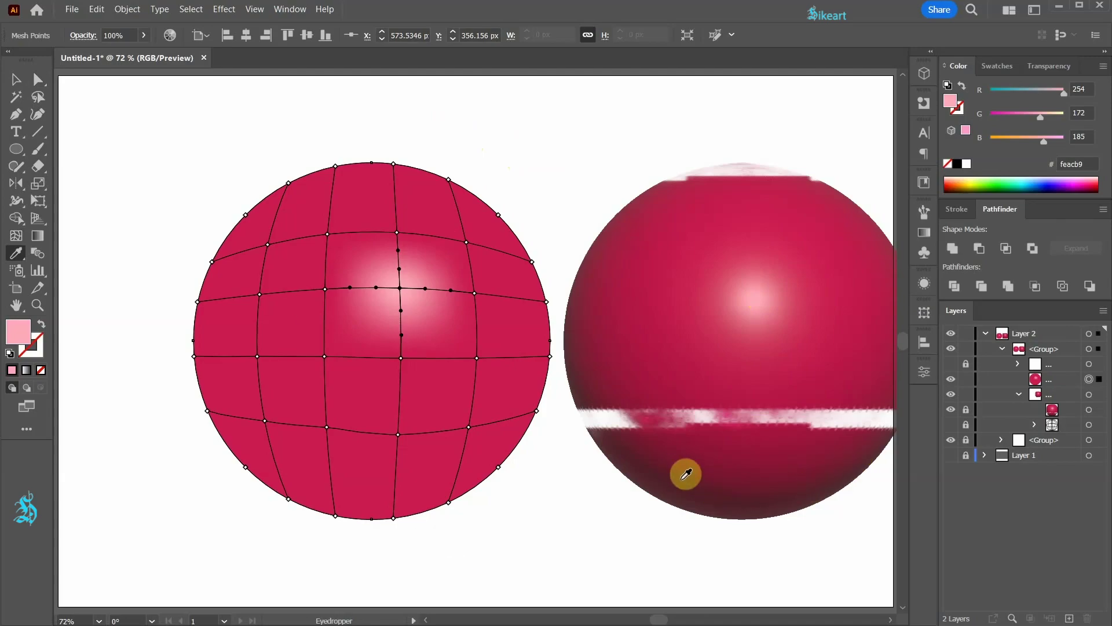
left_click(38, 102)
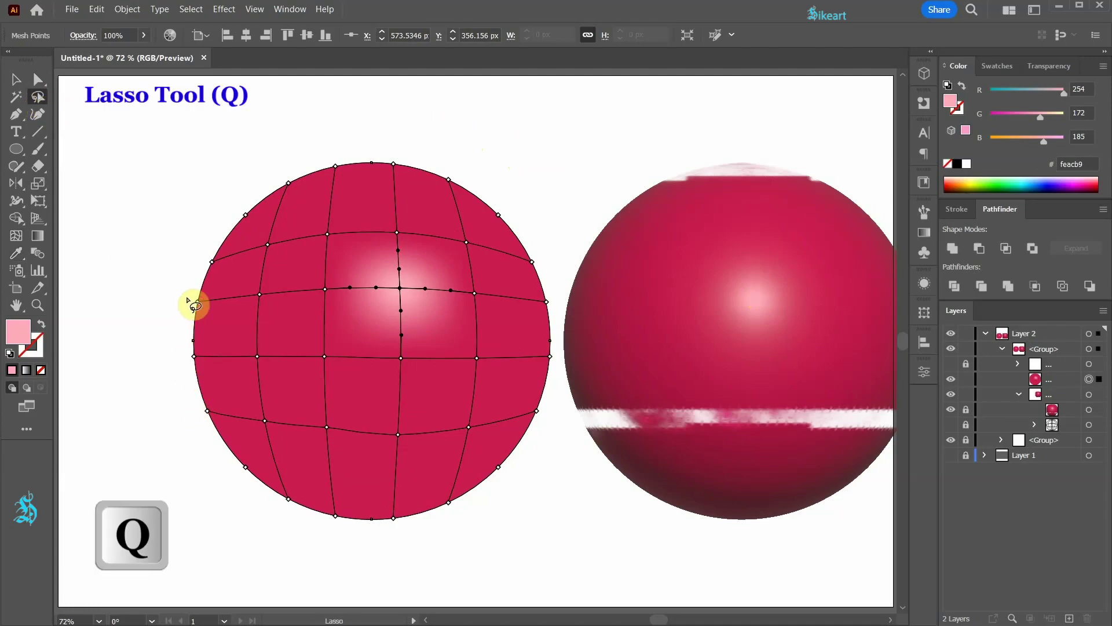
Lasso the lower-left mesh points and fill them with dark maroon 522029 from the reference sphere
mouse_move(188, 280)
left_mouse_down()
mouse_move(217, 293)
mouse_move(248, 427)
mouse_move(285, 467)
mouse_move(413, 478)
mouse_move(496, 449)
mouse_move(546, 390)
mouse_move(562, 407)
mouse_move(531, 506)
mouse_move(291, 556)
mouse_move(155, 420)
mouse_move(170, 301)
mouse_move(199, 284)
mouse_move(200, 299)
mouse_move(198, 275)
left_mouse_up()
key("i")
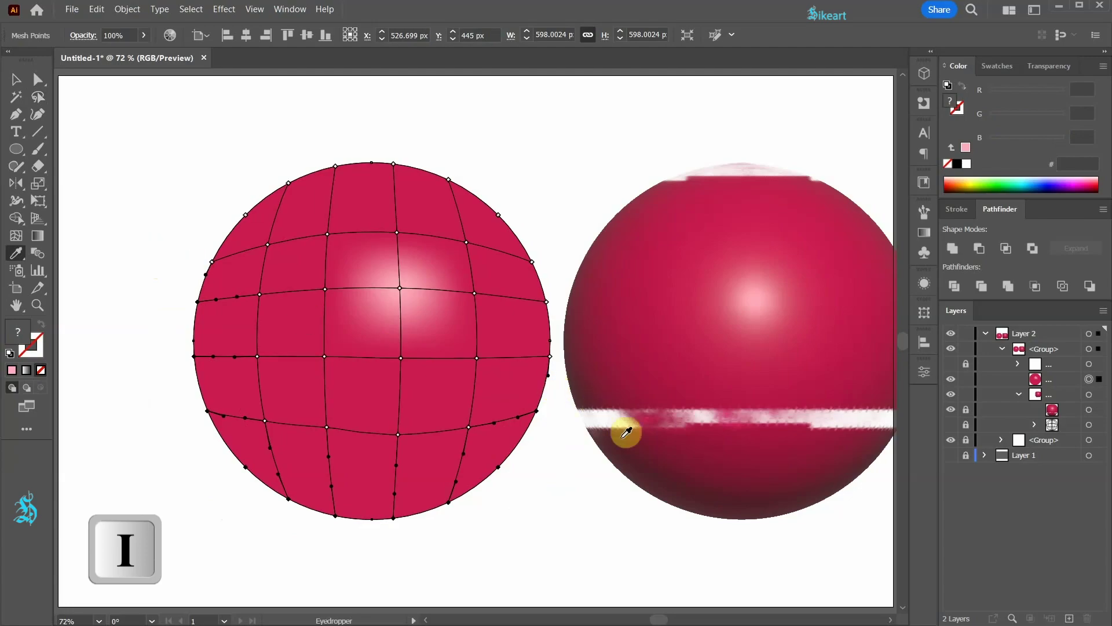
left_click(644, 462)
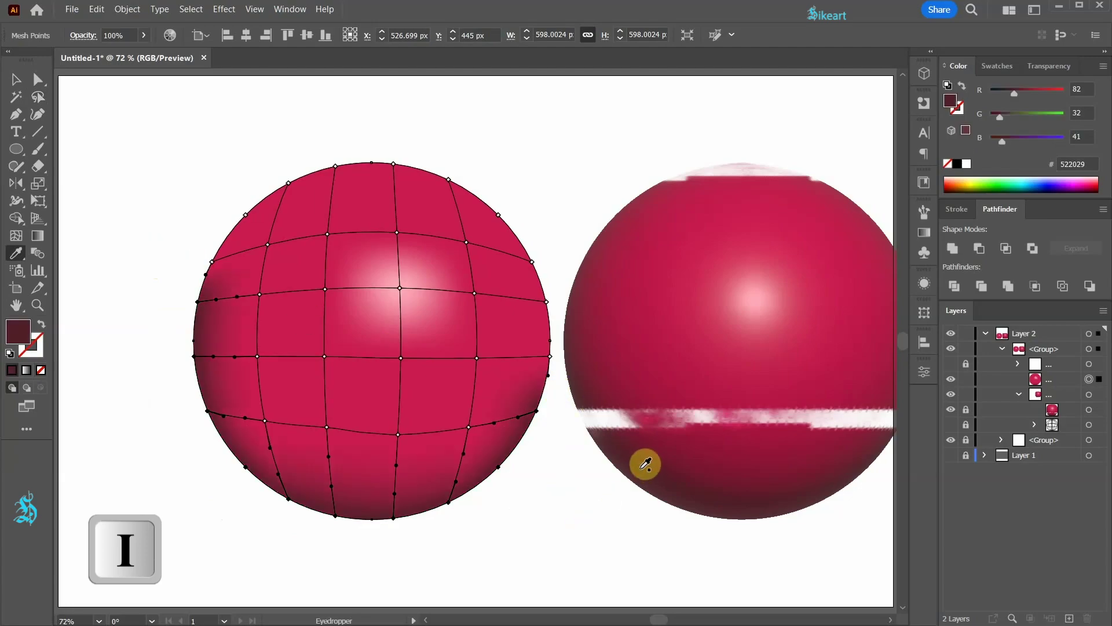
key("a")
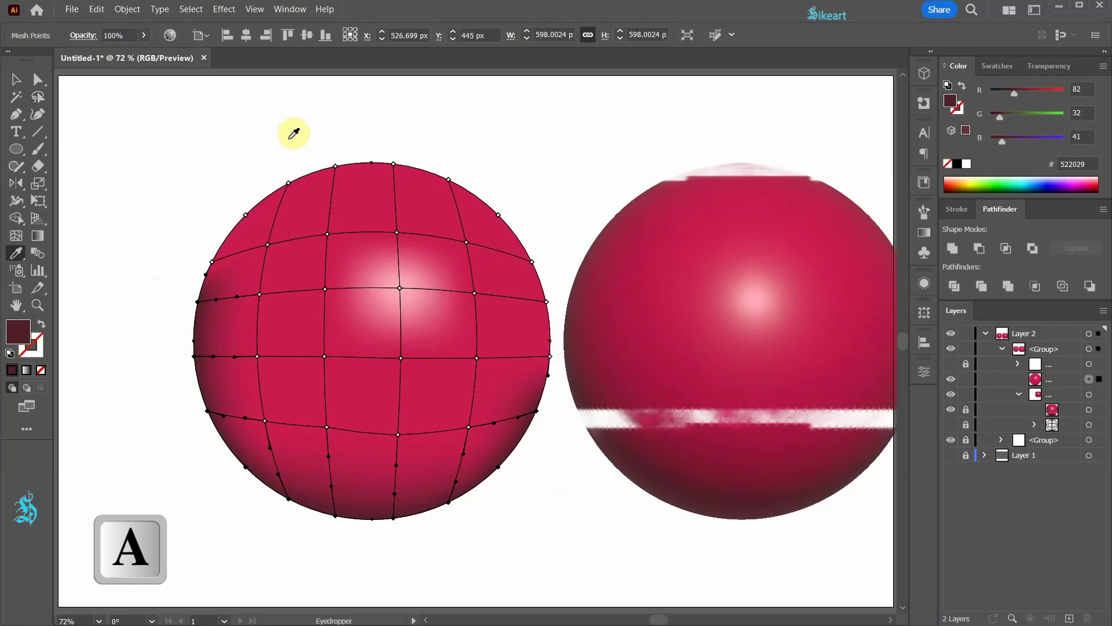
key("a")
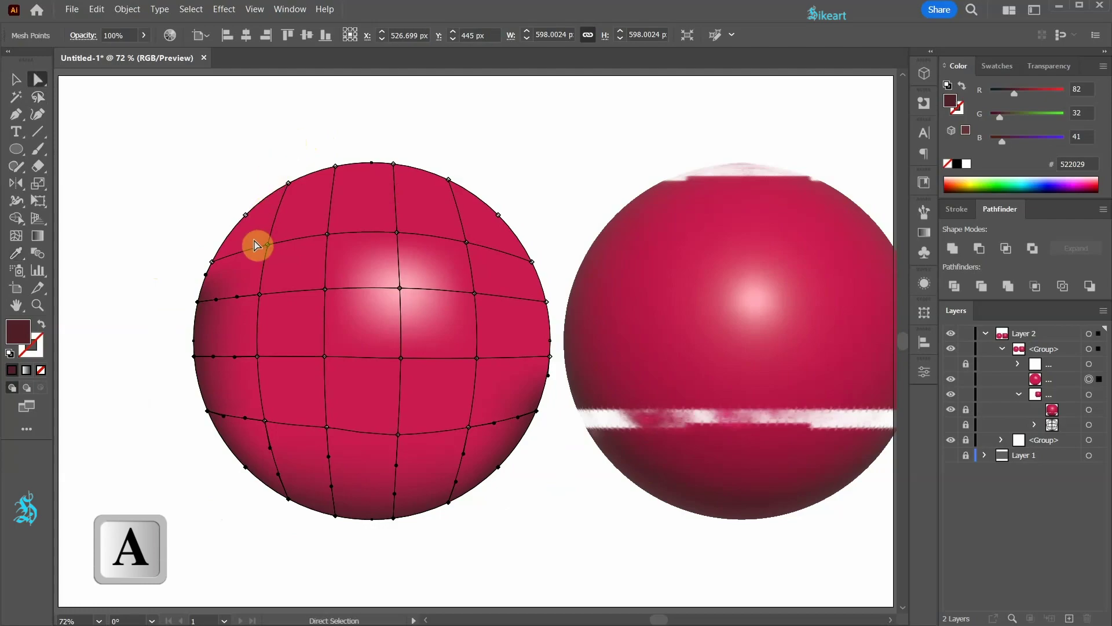
Colour the left and upper-left edge mesh points with matching reds sampled from the reference sphere
left_click(211, 264)
key("i")
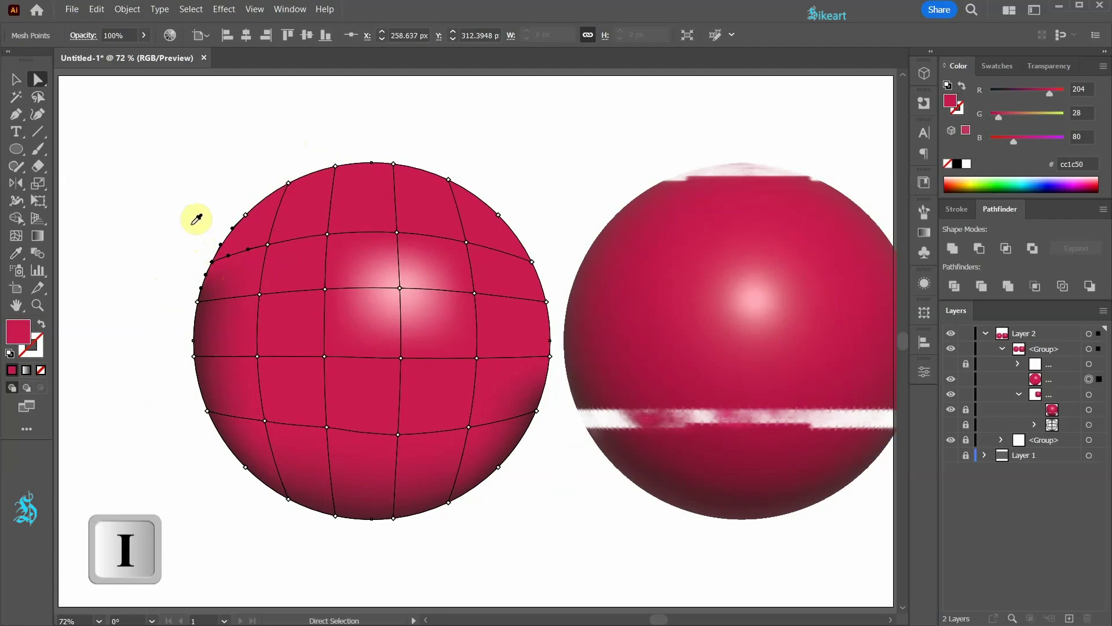
left_click(591, 264)
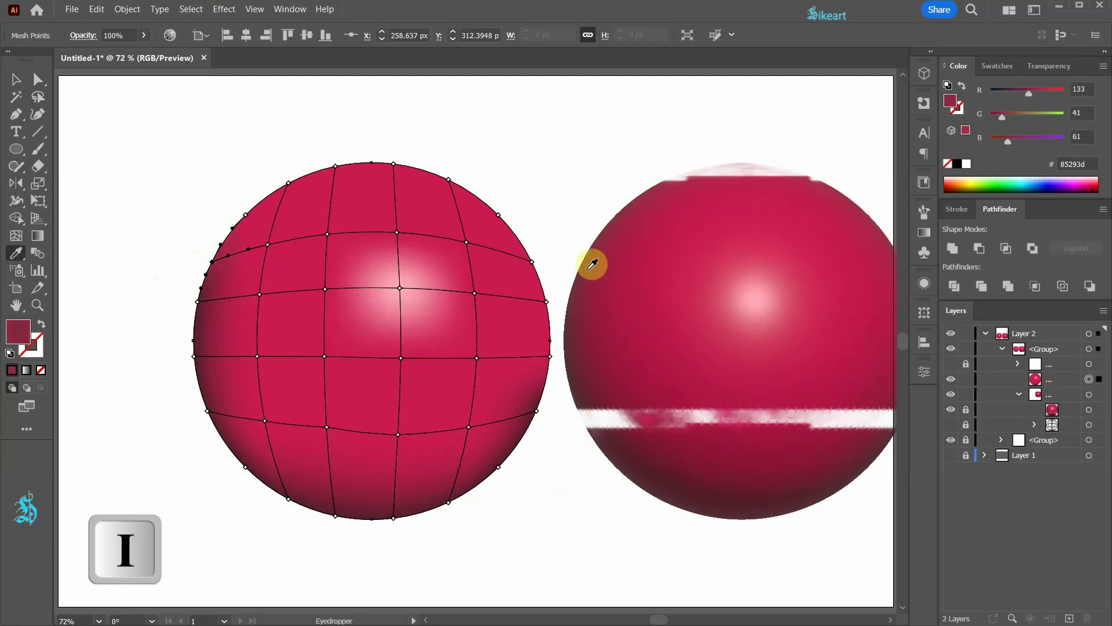
key("ctrl")
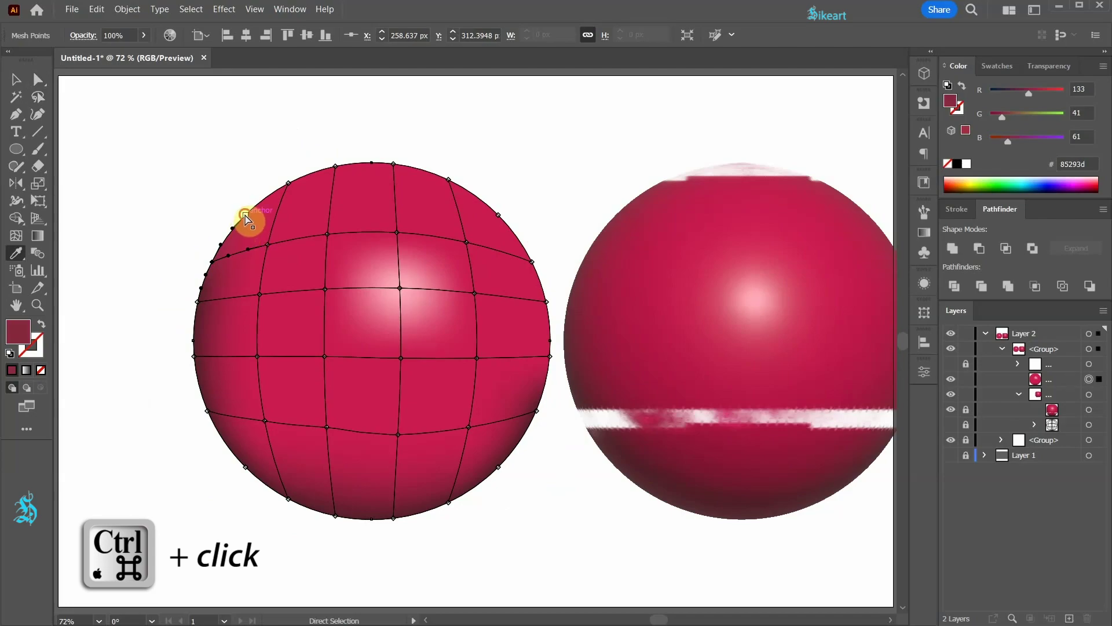
left_click(244, 217, "ctrl")
left_click(623, 224)
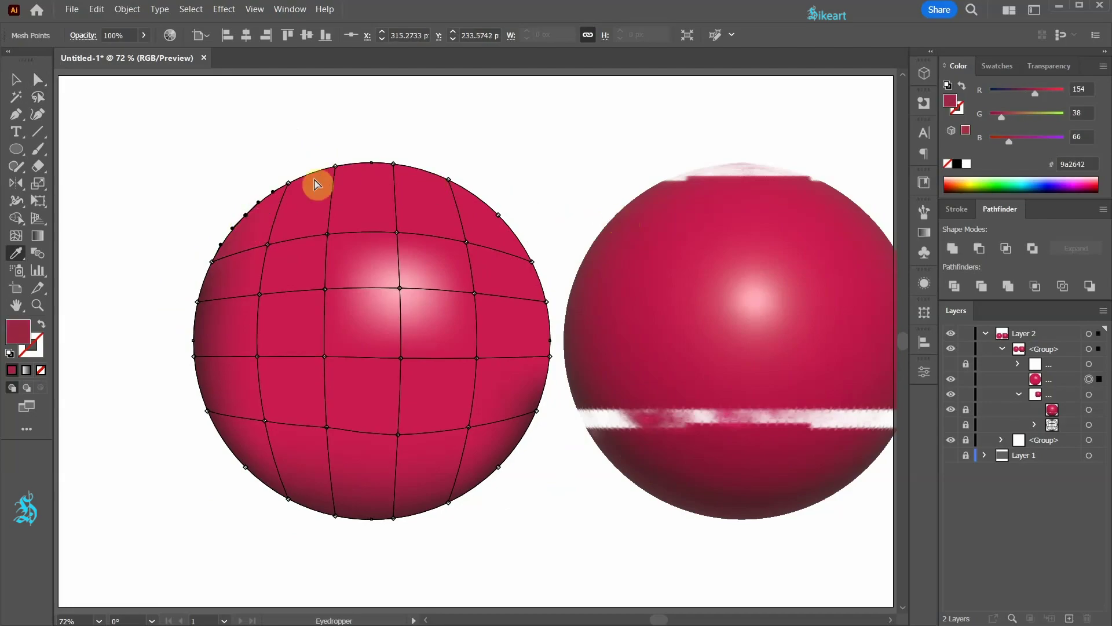
left_click(288, 183, "ctrl")
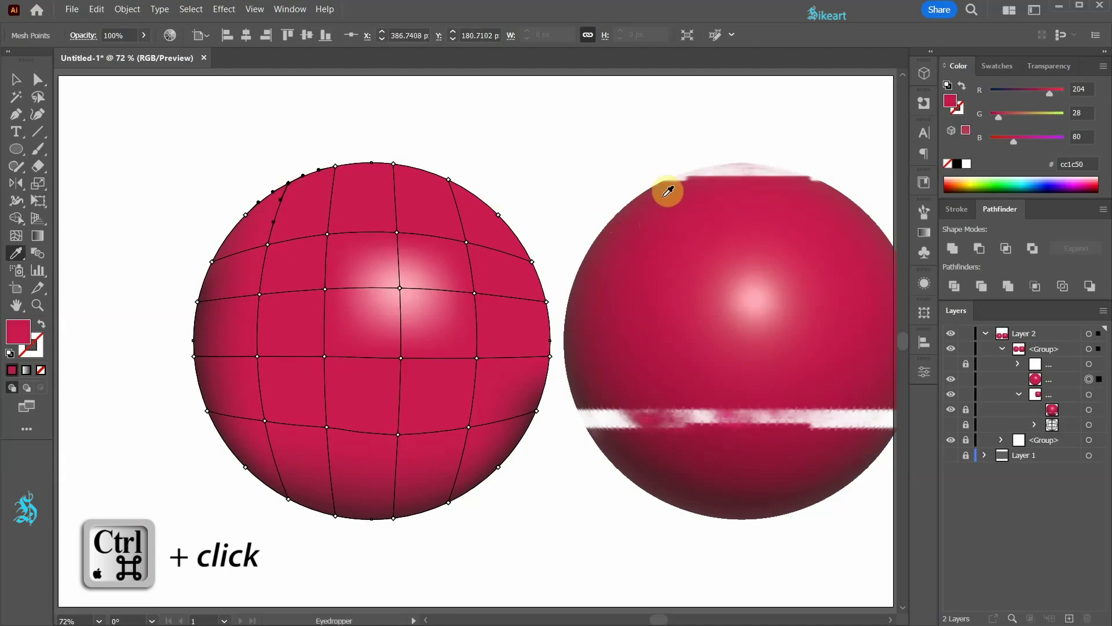
left_click(666, 193)
Shade the top, right-edge, lower-left and interior mesh points with matching reference reds, then deselect
left_click(335, 166, "ctrl")
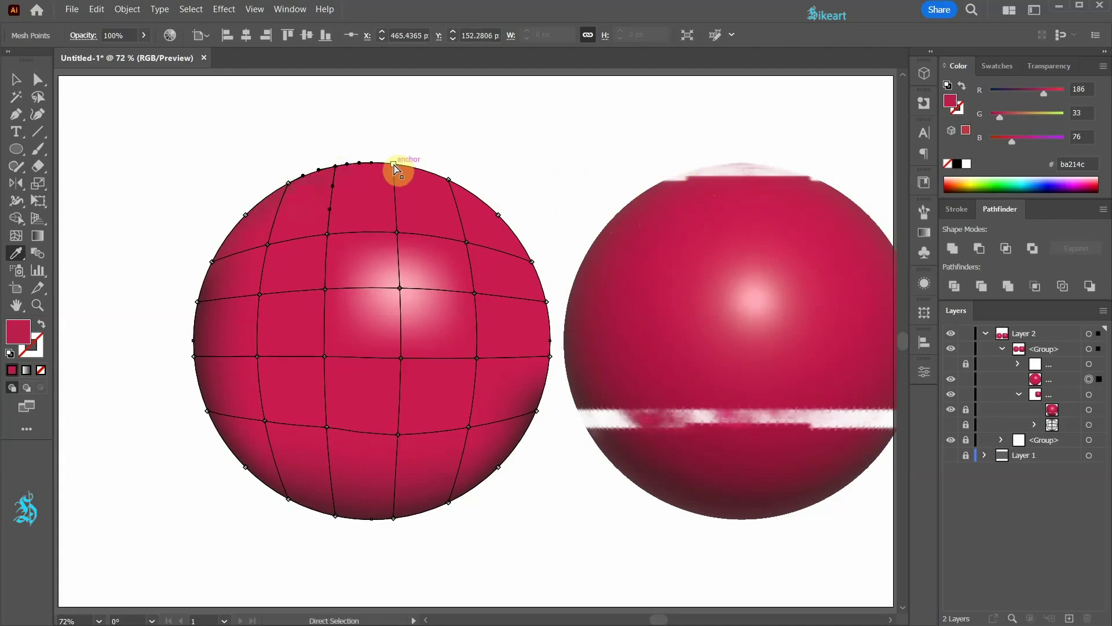
left_click_drag(602, 266, 474, 249)
left_click(419, 285, "ctrl")
left_click(786, 332)
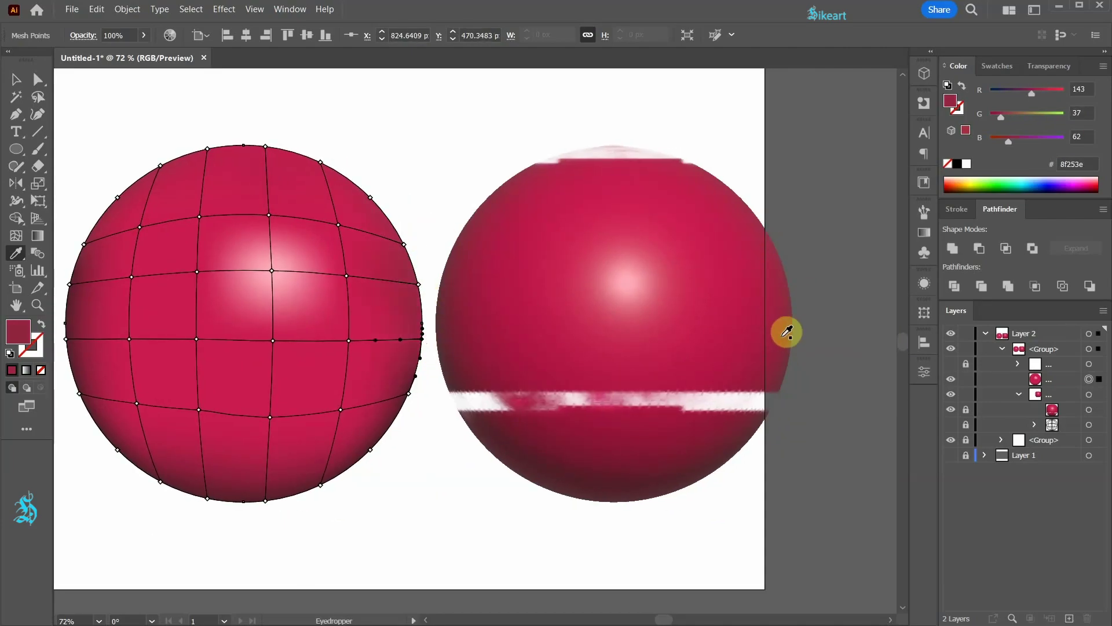
left_click(136, 404, "ctrl")
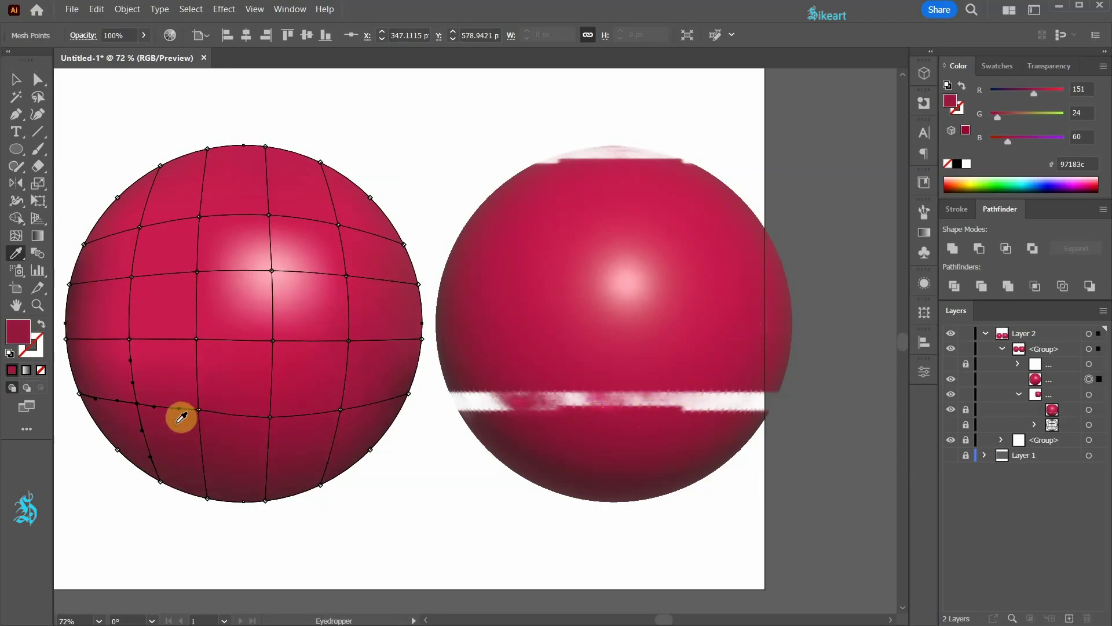
left_click(197, 339, "ctrl")
left_click(572, 348)
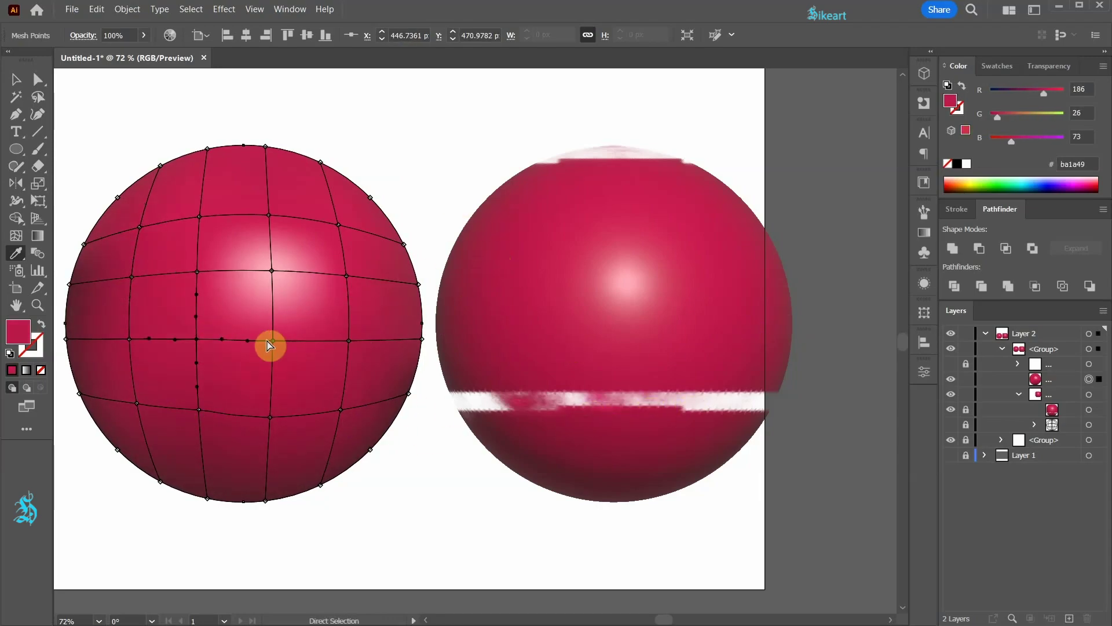
left_click(724, 336)
left_click(200, 216, "ctrl")
left_click(570, 219)
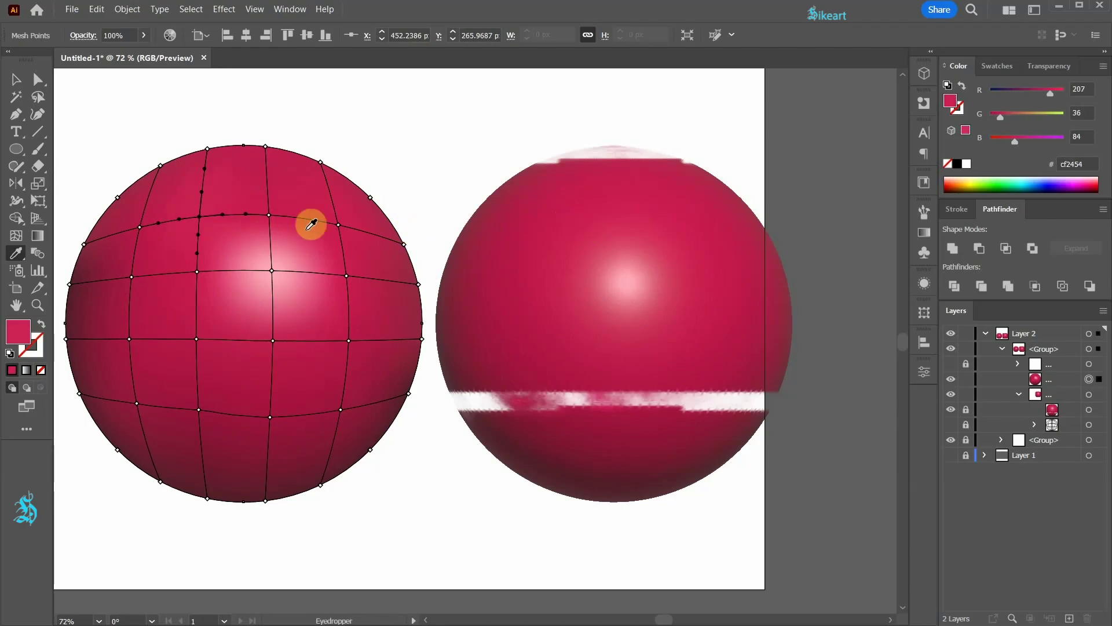
left_click(618, 226)
key("v")
left_click(443, 427)
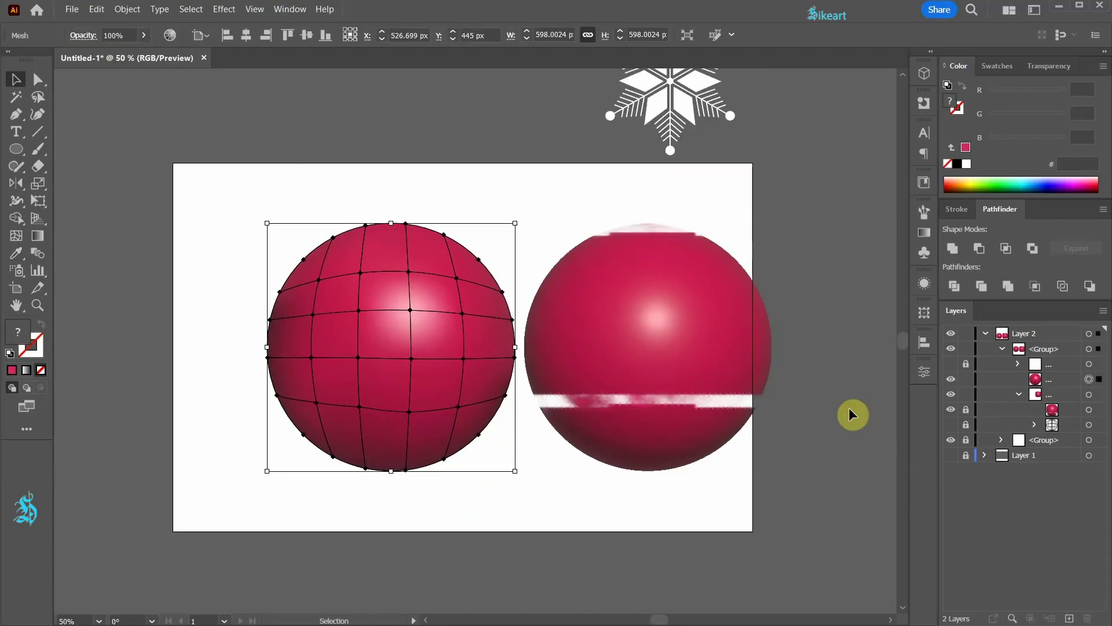
Unlock and delete the shaded reference sphere
left_click(767, 371)
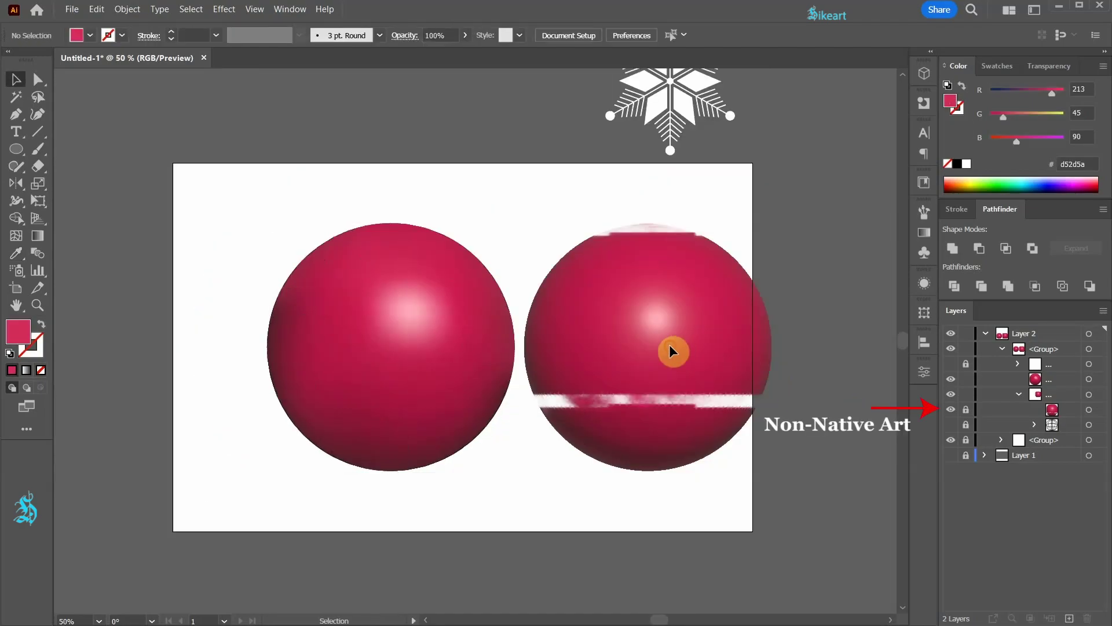
left_click(965, 408)
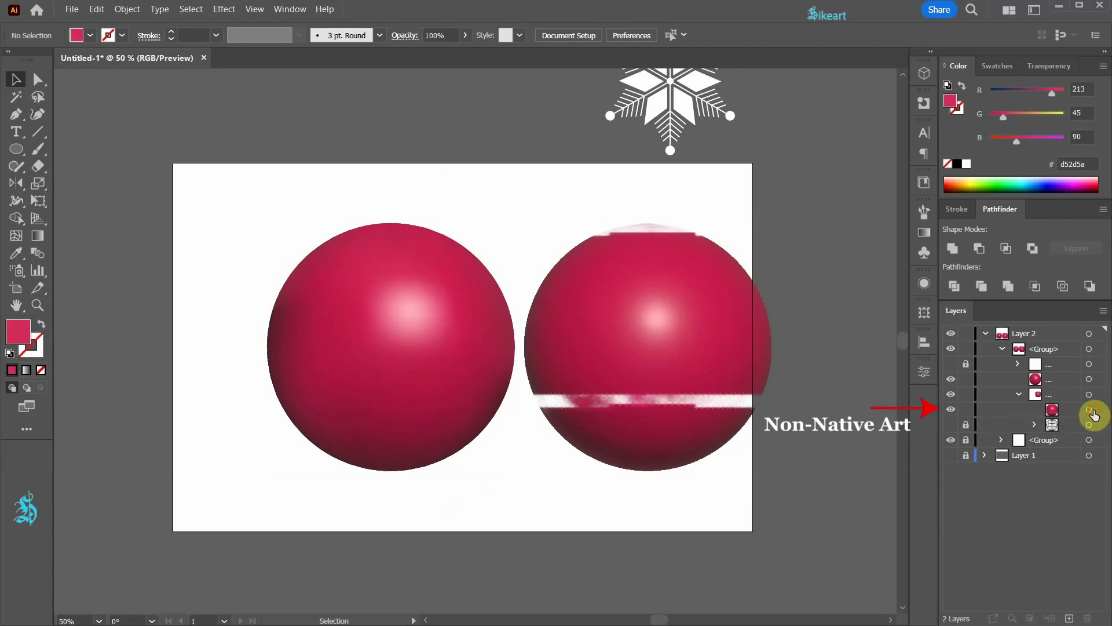
left_click(1089, 410)
scroll(636, 431, "down", 1)
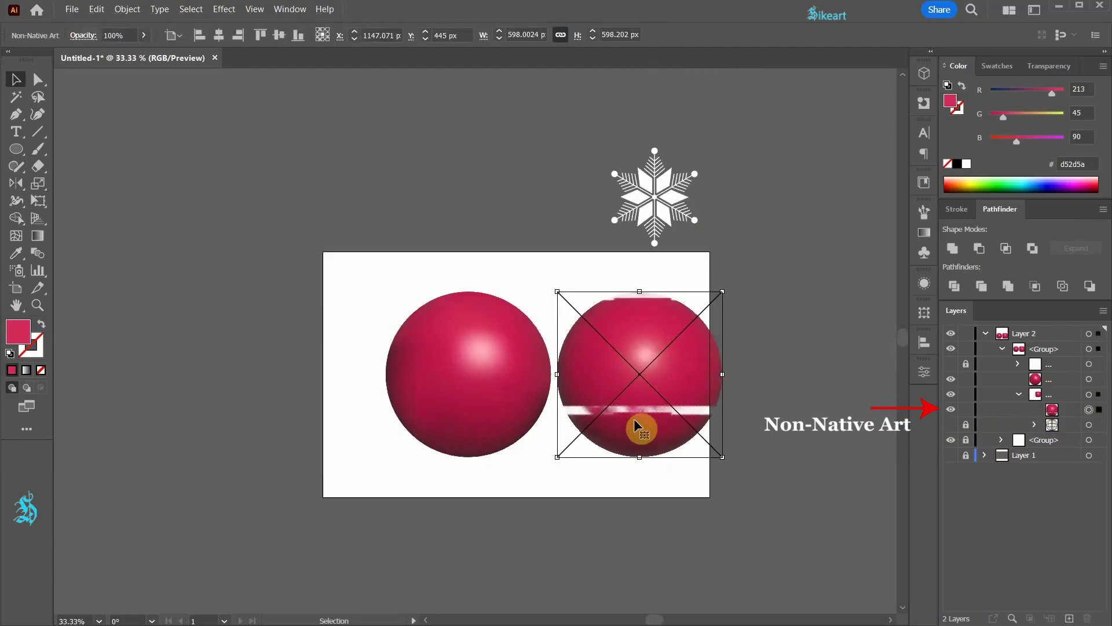
key("Delete")
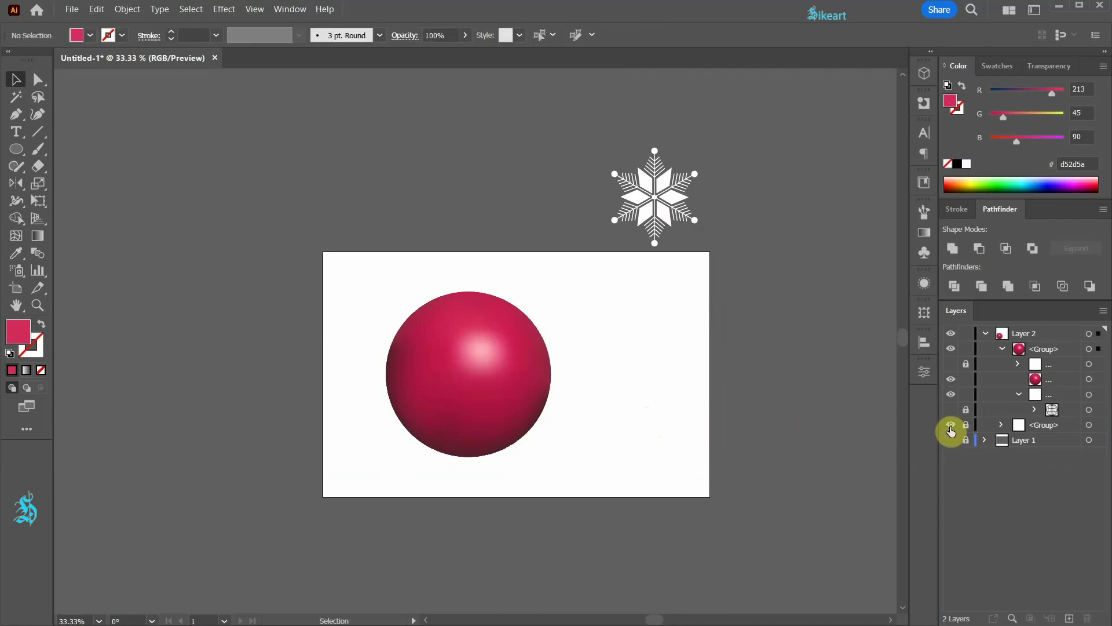
Unlock, reveal and delete the leftover reference mesh
left_click(966, 409)
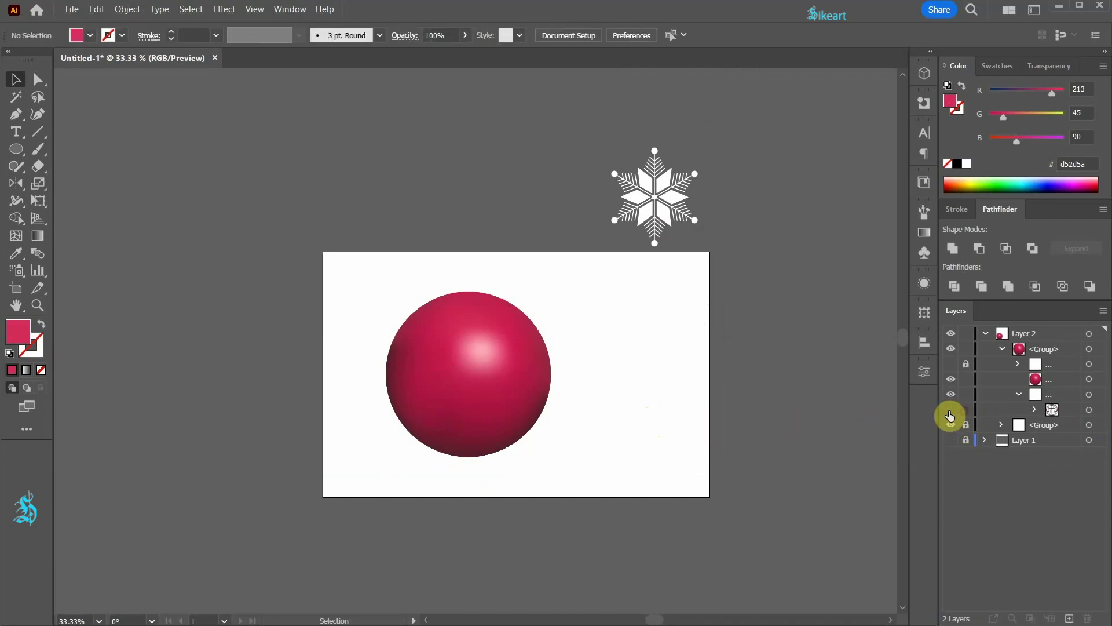
left_click(950, 410)
left_click(1089, 409)
key("Delete")
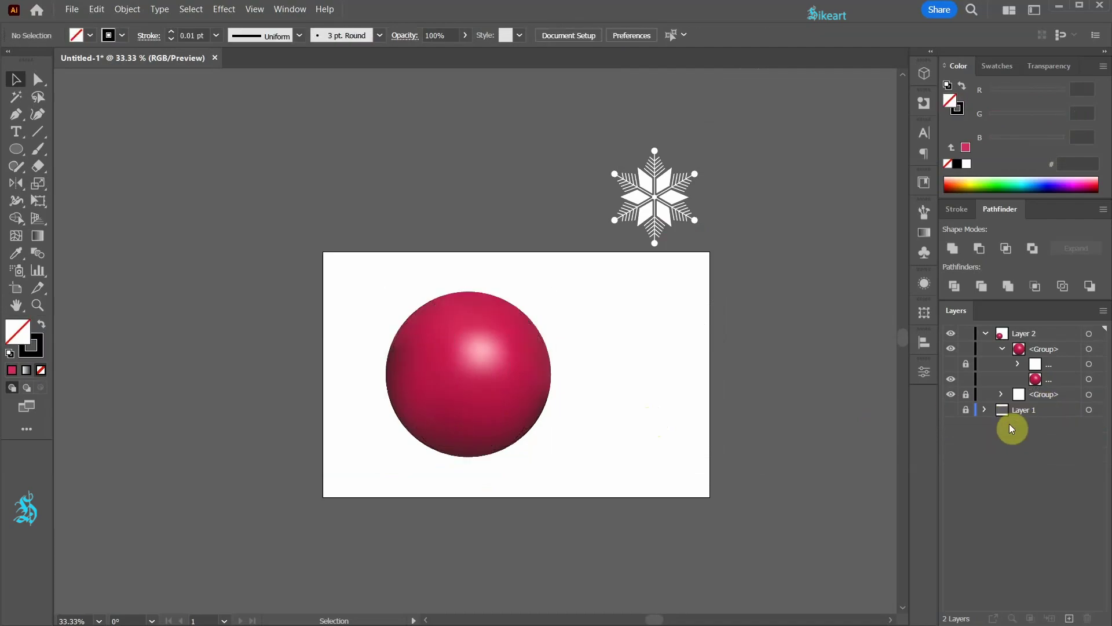
Fit the artboard in the window and make the snowflake sublayer visible over the shaded sphere
key("ctrl+0")
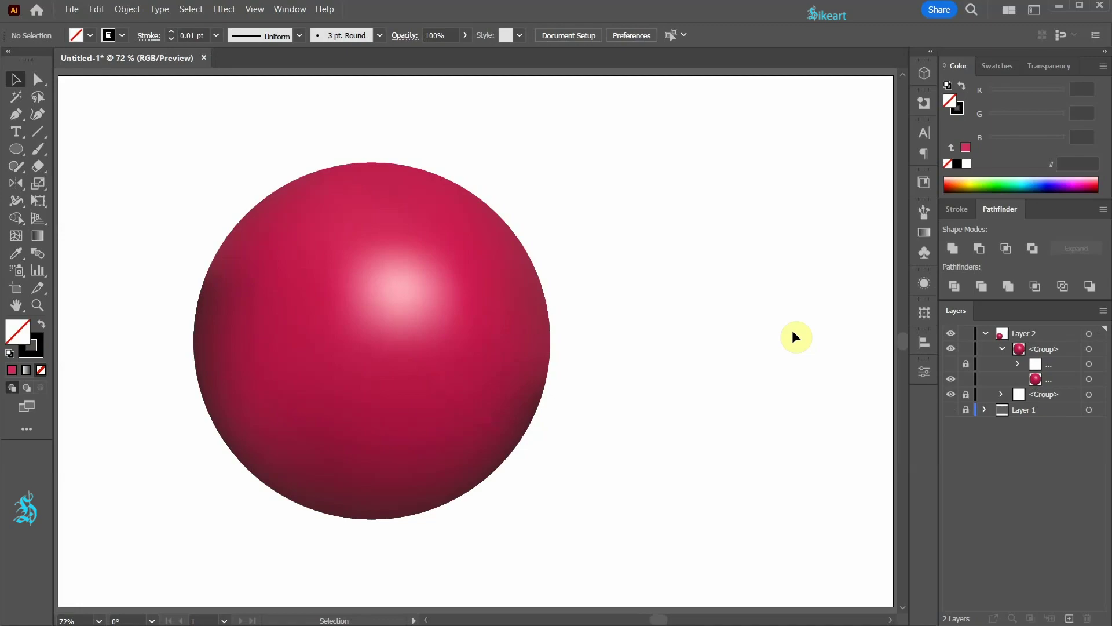
left_click(950, 363)
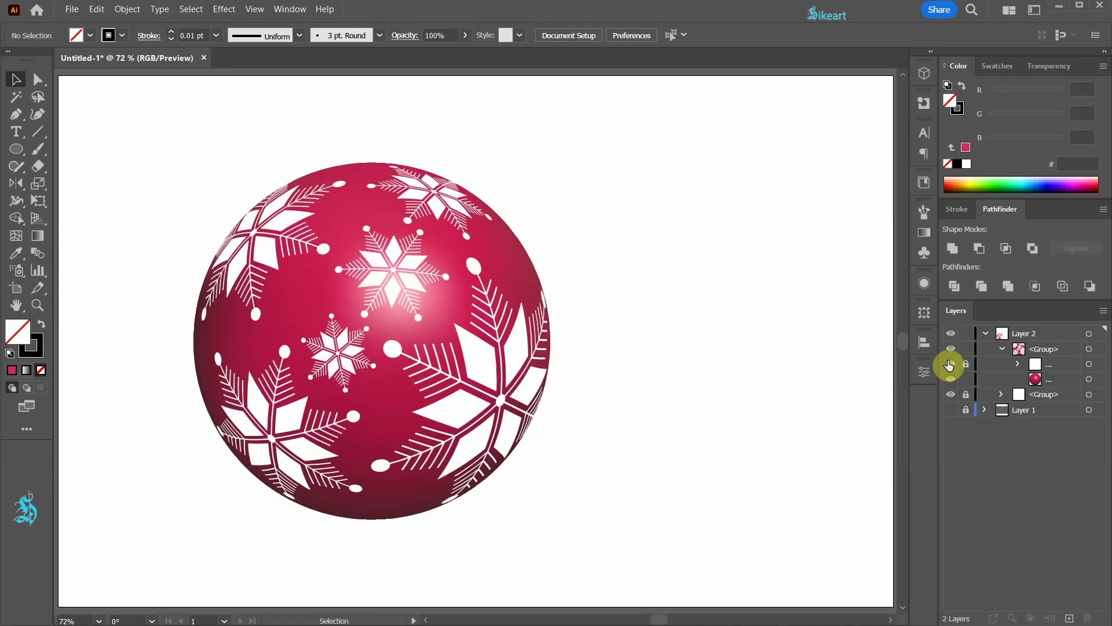